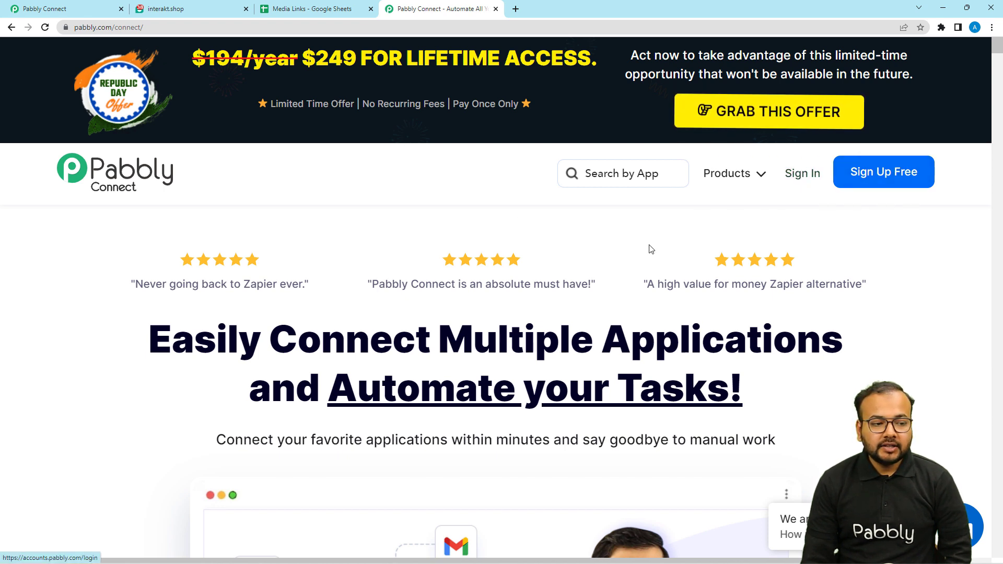
Create a workflow named "Google Sheets Image Links on WhatsApp" from the Pabbly Connect dashboard.
{"action": "left_click", "coordinate": [86, 10]}
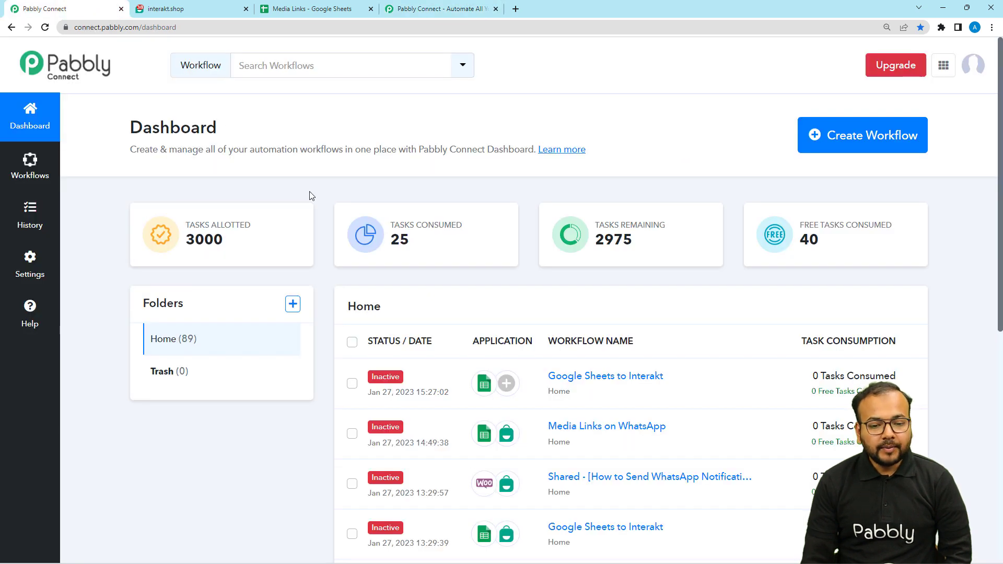
{"action": "left_click", "coordinate": [842, 142]}
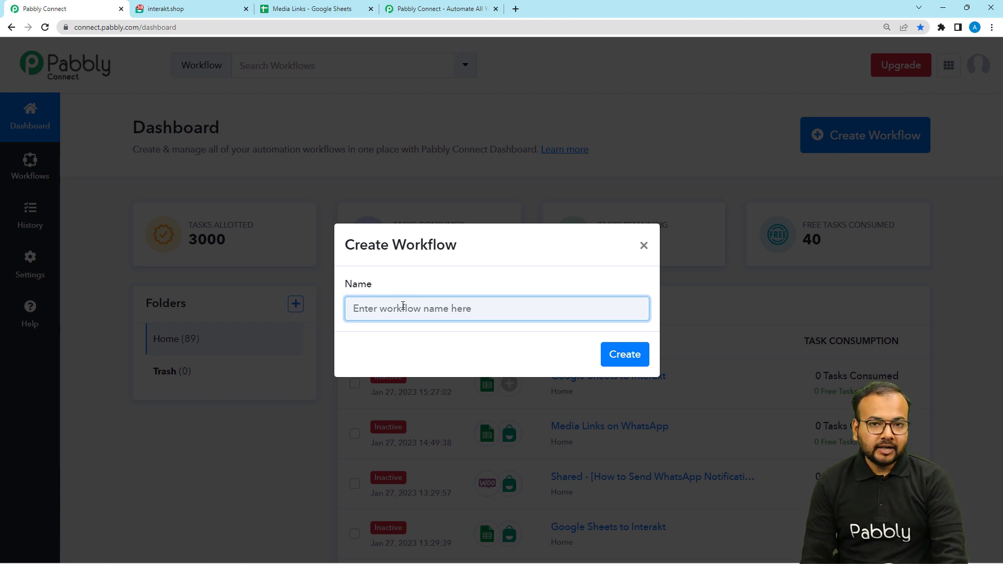
{"action": "type", "text": "Google She"}
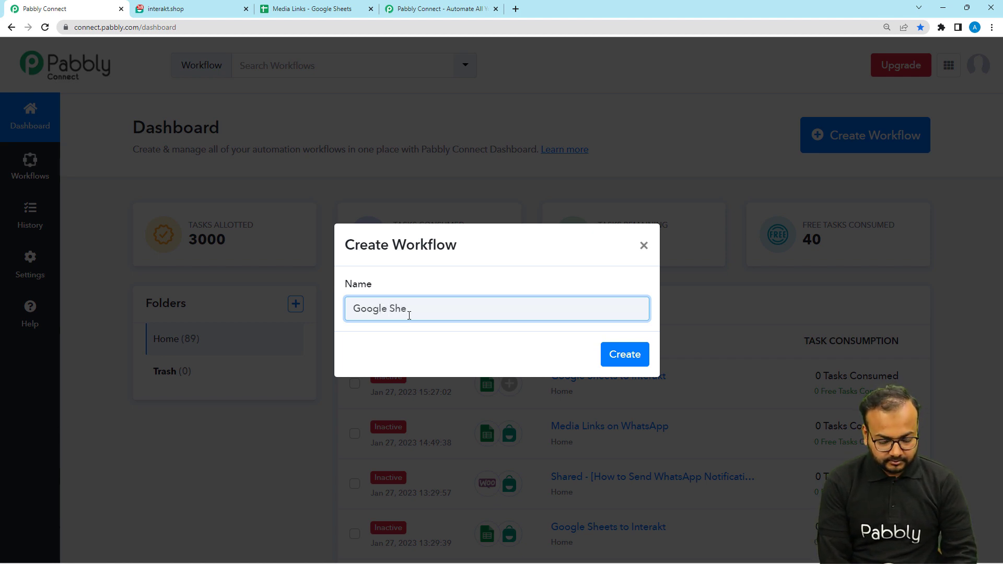
{"action": "type", "text": "ets"}
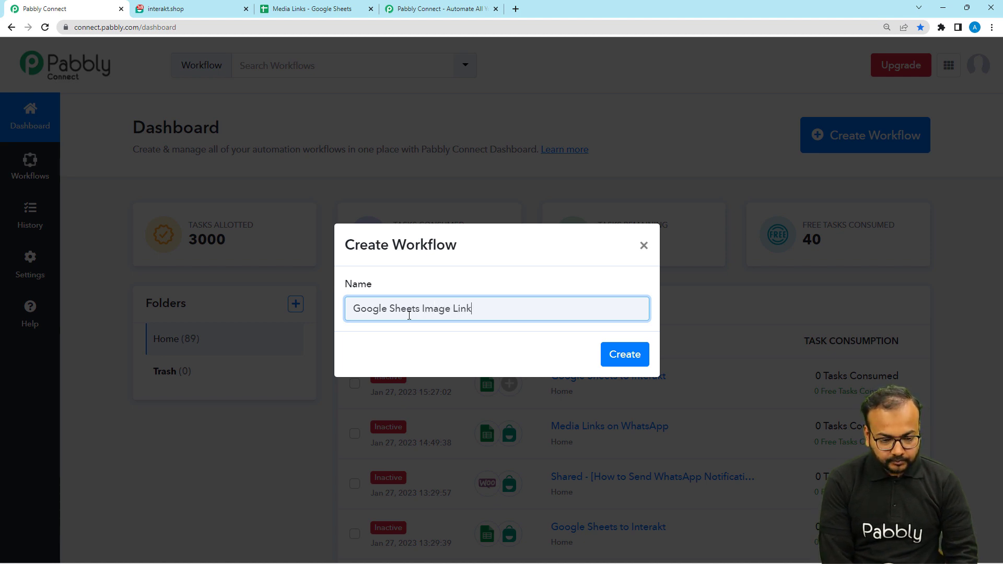
{"action": "type", "text": "Image Links on WhatsApp"}
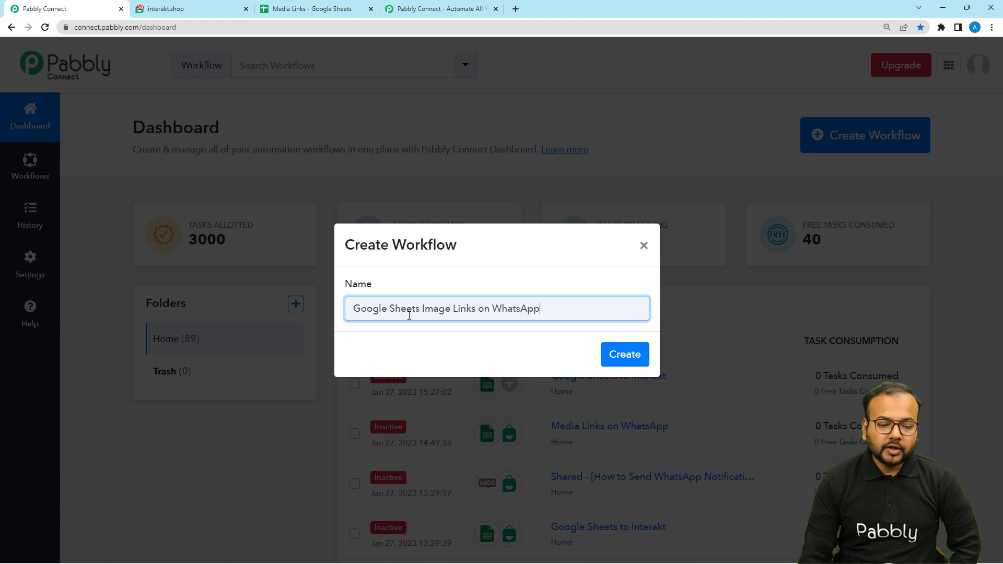
{"action": "left_click", "coordinate": [615, 364]}
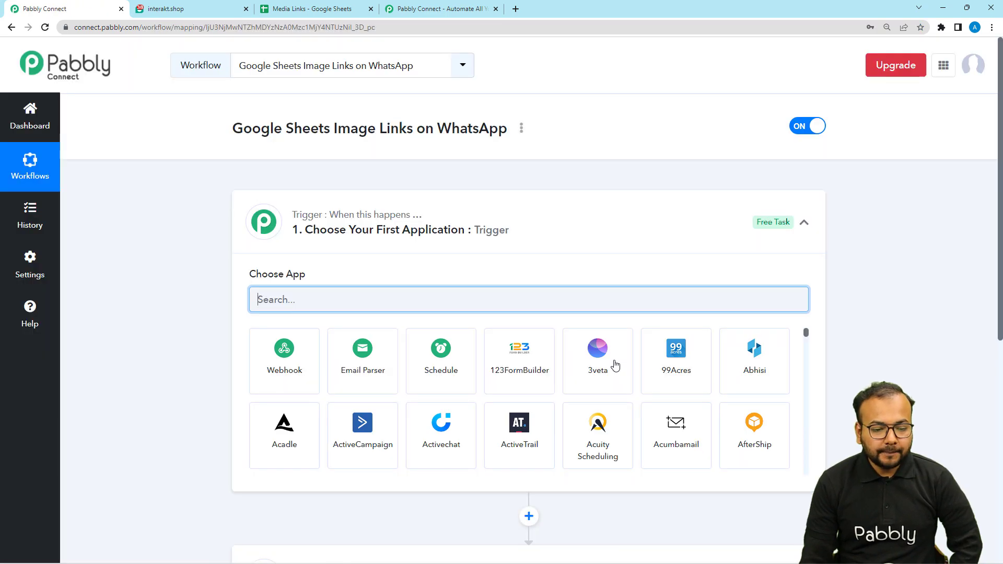
Set the workflow's trigger application to Google Sheets with the event New or Updated Spreadsheet Row.
{"action": "left_click", "coordinate": [552, 238]}
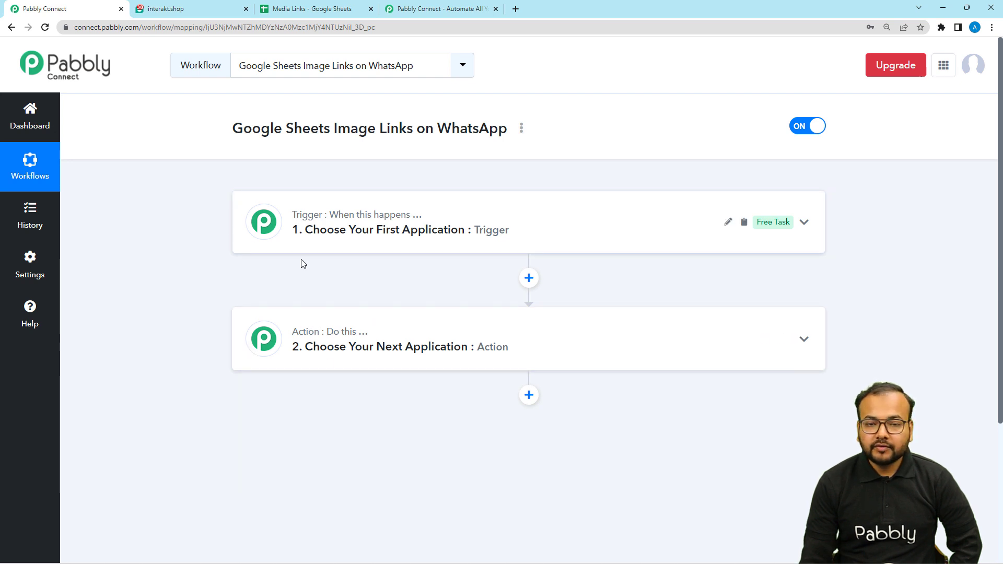
{"action": "left_click", "coordinate": [382, 232]}
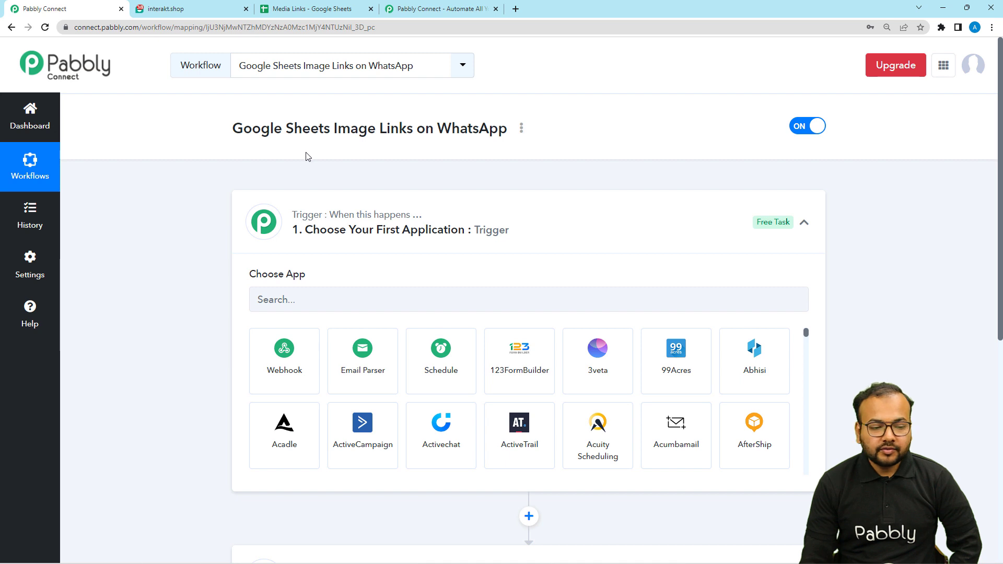
{"action": "left_click", "coordinate": [312, 298]}
{"action": "type", "text": "goo"}
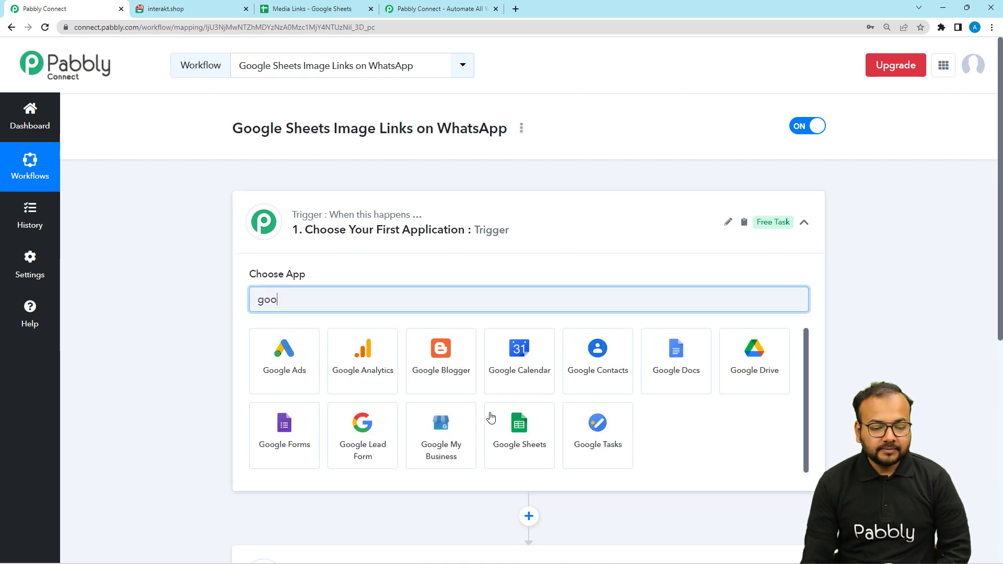
{"action": "left_click", "coordinate": [519, 426]}
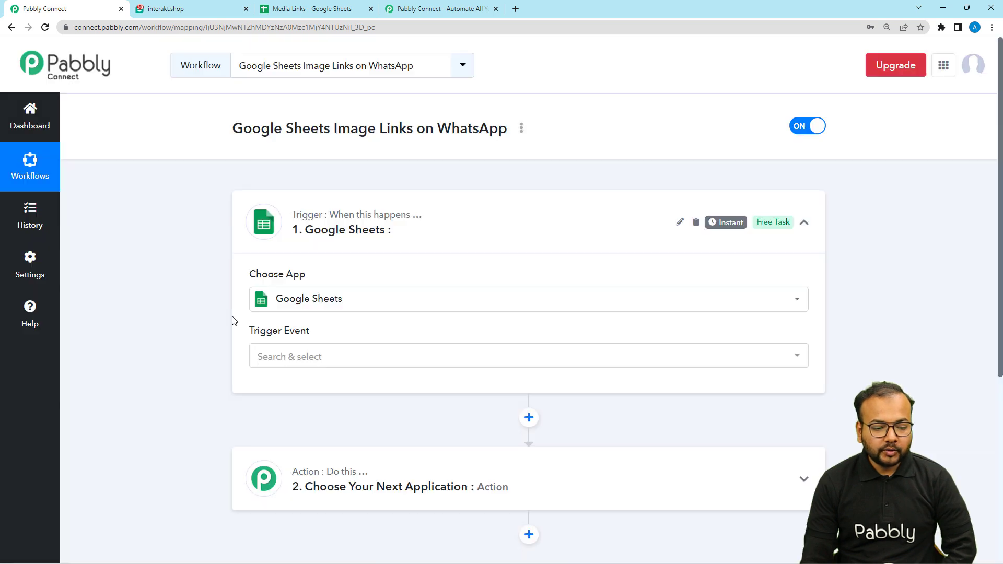
{"action": "scroll", "coordinate": [231, 320], "scroll_direction": "down", "scroll_amount": 2}
{"action": "left_click", "coordinate": [290, 254]}
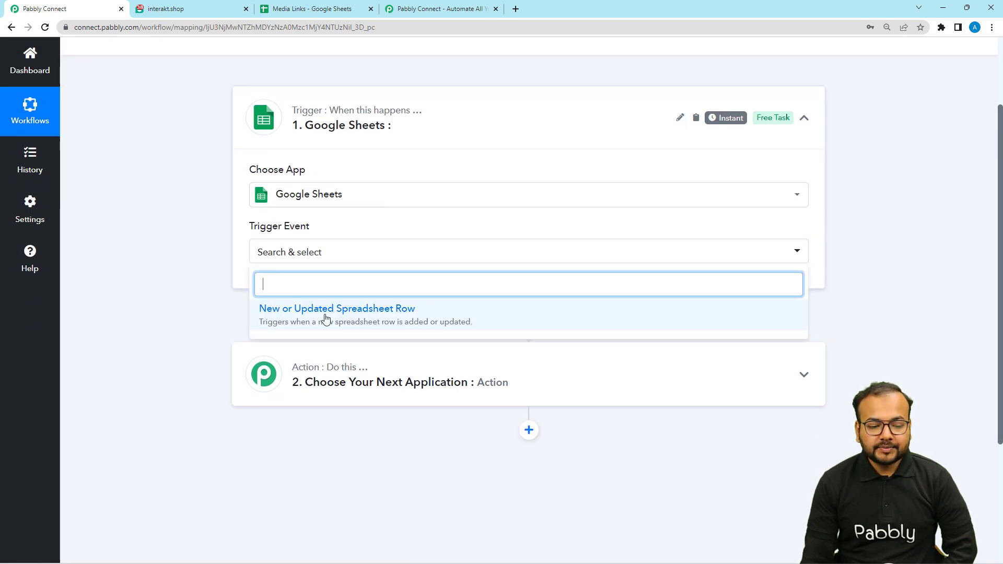
{"action": "left_click", "coordinate": [366, 321]}
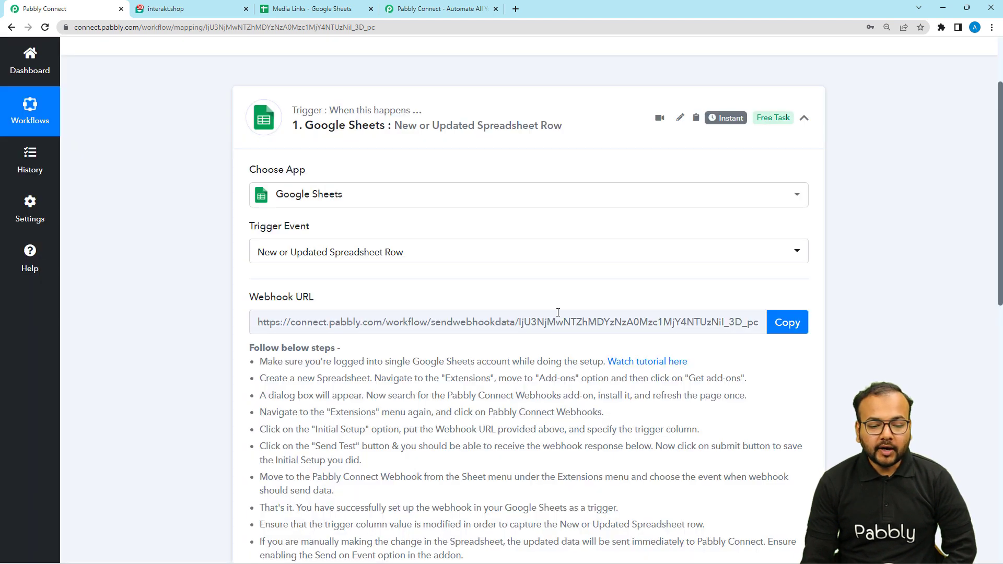
Read the trigger's webhook setup instructions and examine the columns and image link in the Media Links spreadsheet.
{"action": "scroll", "coordinate": [239, 328], "scroll_direction": "down", "scroll_amount": 2}
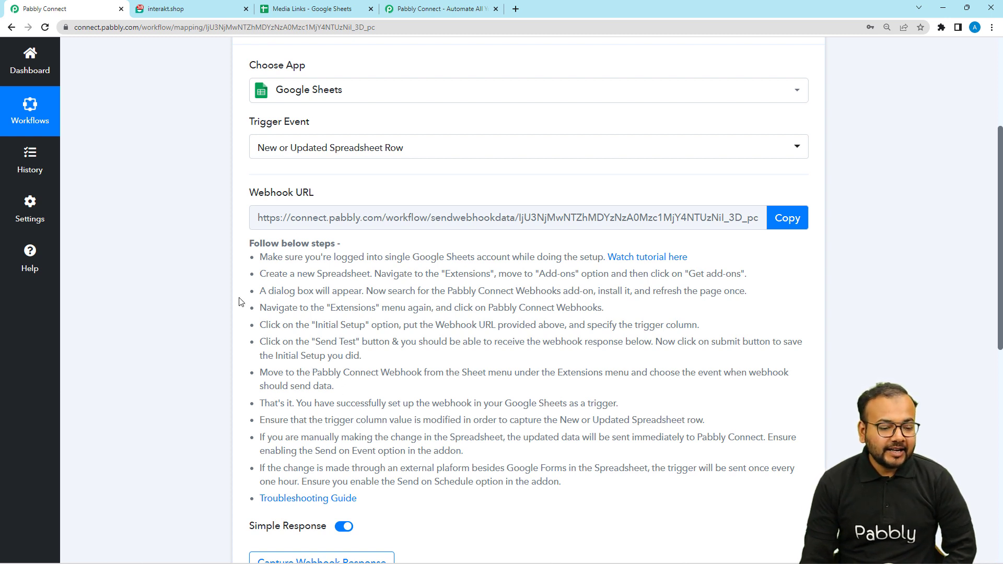
{"action": "scroll", "coordinate": [239, 301], "scroll_direction": "down", "scroll_amount": 3}
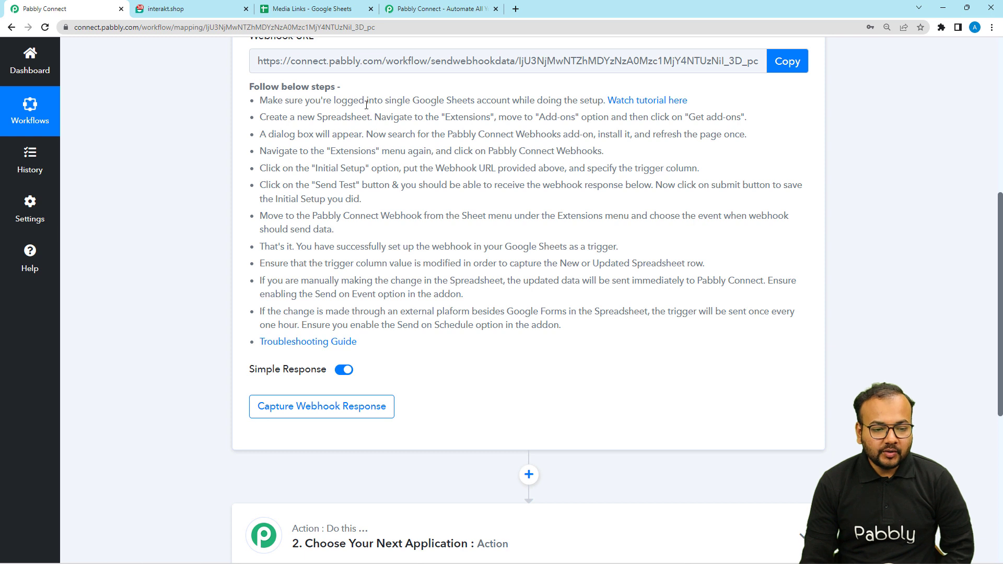
{"action": "left_click", "coordinate": [296, 9]}
{"action": "left_click", "coordinate": [163, 255]}
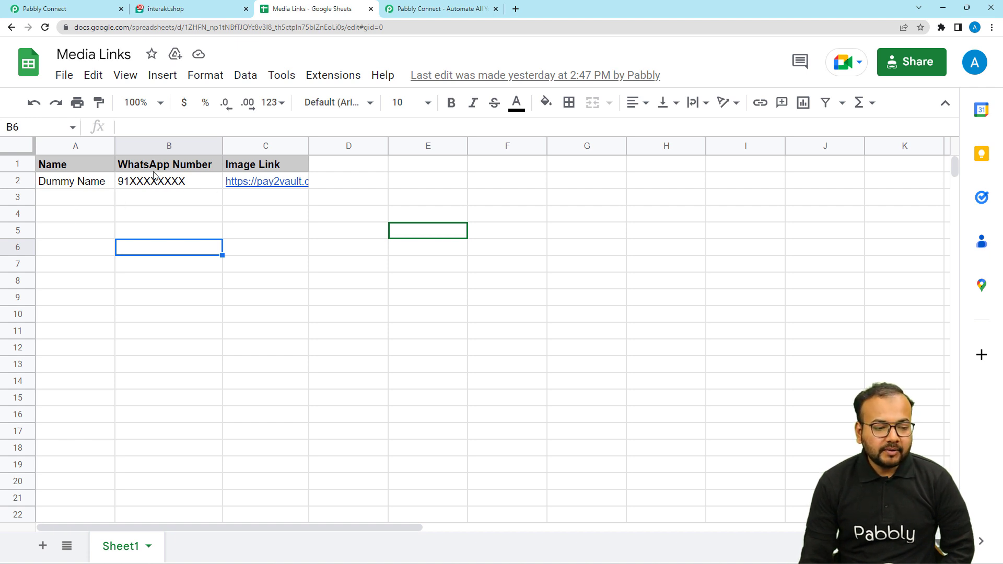
{"action": "left_click", "coordinate": [286, 185]}
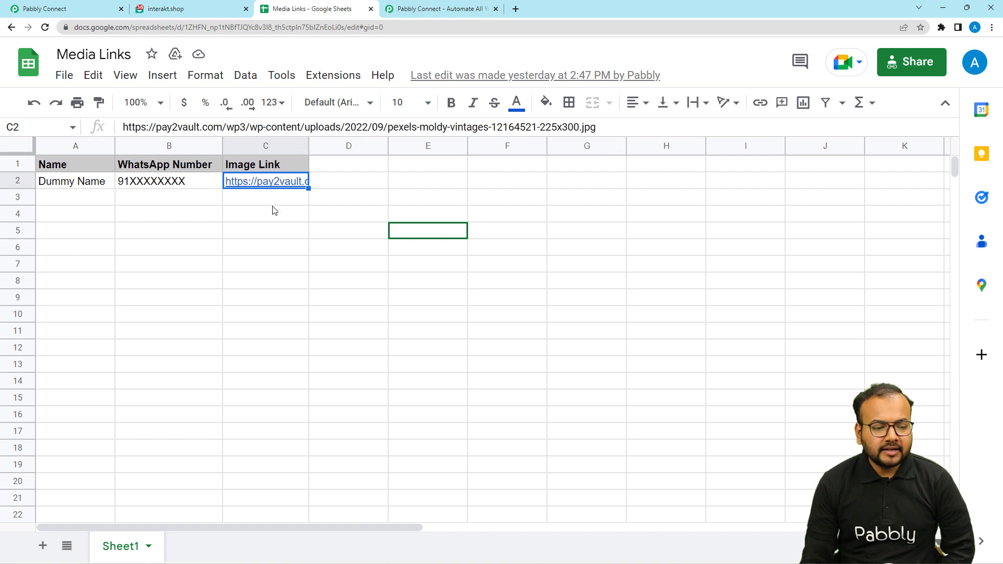
{"action": "key", "text": "Down"}
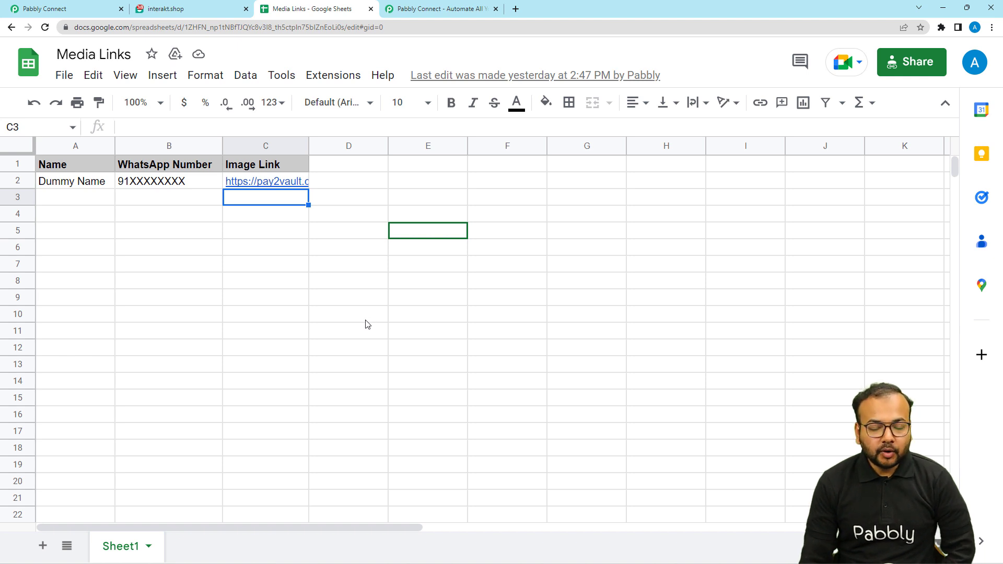
In the incognito window's Media Links sheet, look up the Pabbly Connect Webhooks add-on in the Google Workspace Marketplace and reload the spreadsheet.
{"action": "mouse_move", "coordinate": [179, 562]}
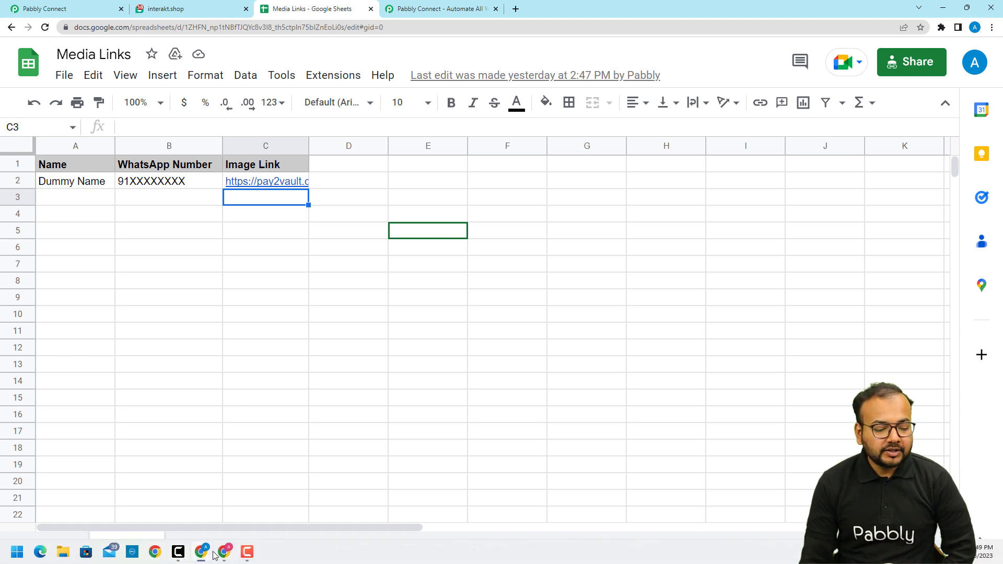
{"action": "mouse_move", "coordinate": [208, 553]}
{"action": "left_click", "coordinate": [224, 517]}
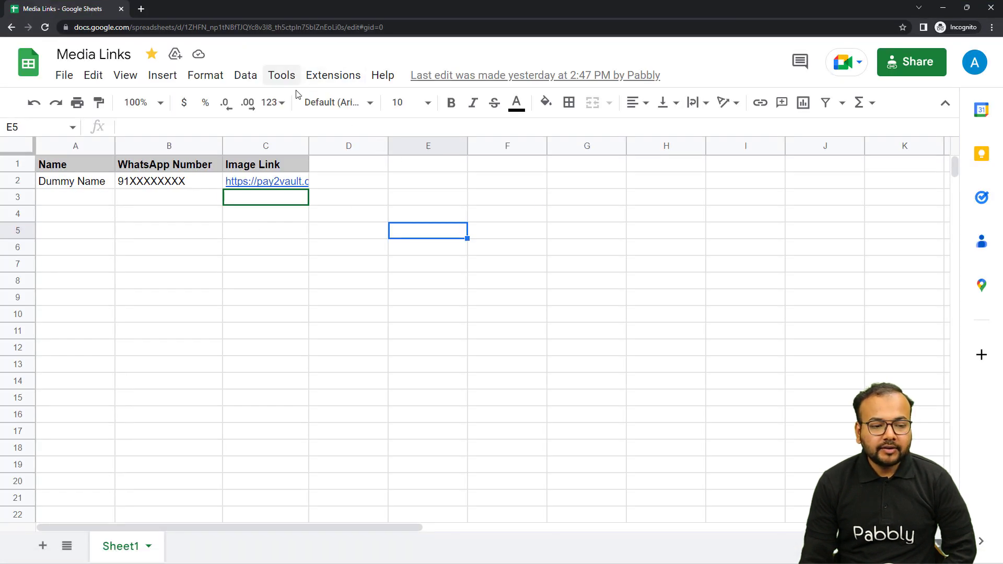
{"action": "left_click", "coordinate": [334, 76]}
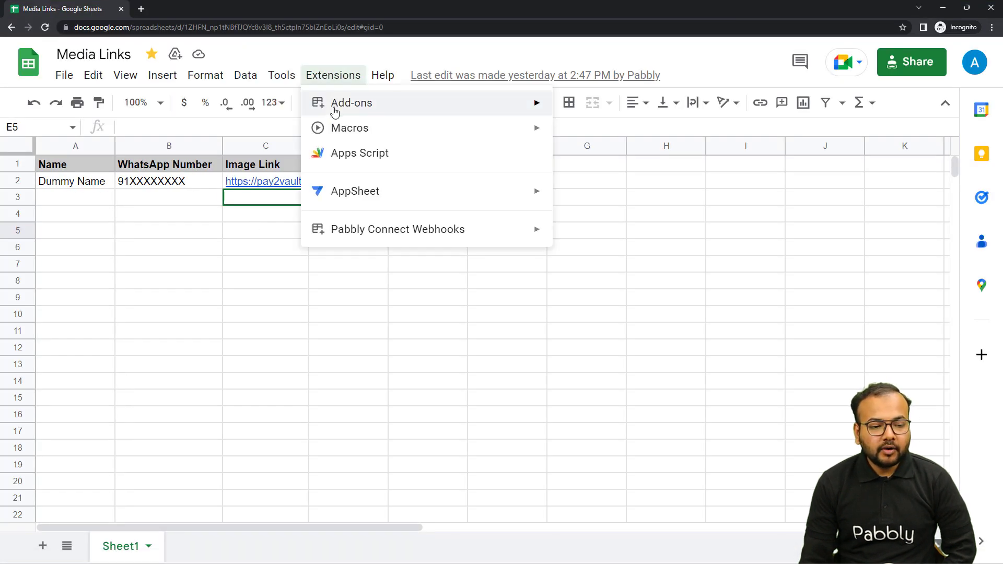
{"action": "mouse_move", "coordinate": [335, 111]}
{"action": "left_click", "coordinate": [569, 108]}
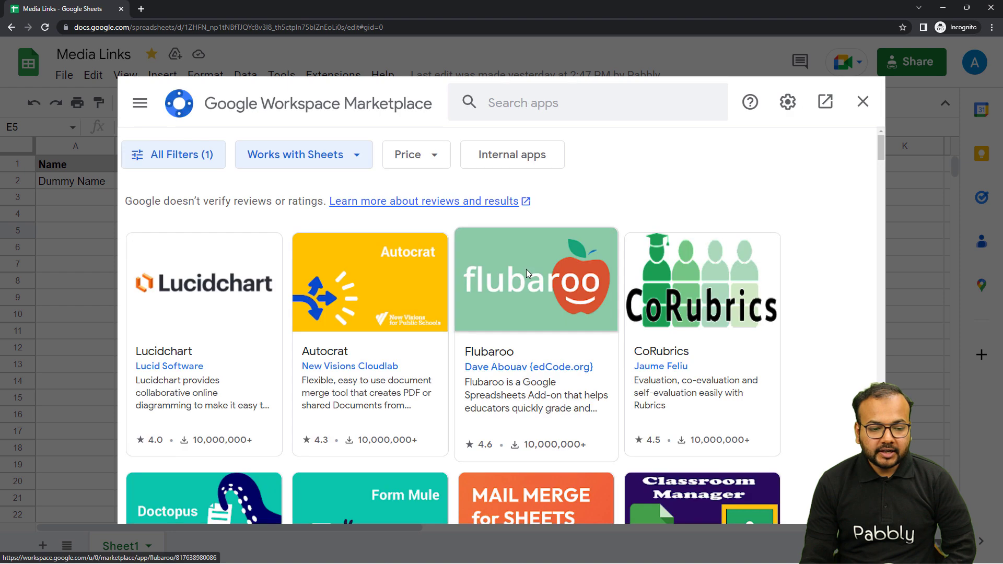
{"action": "left_click", "coordinate": [578, 102]}
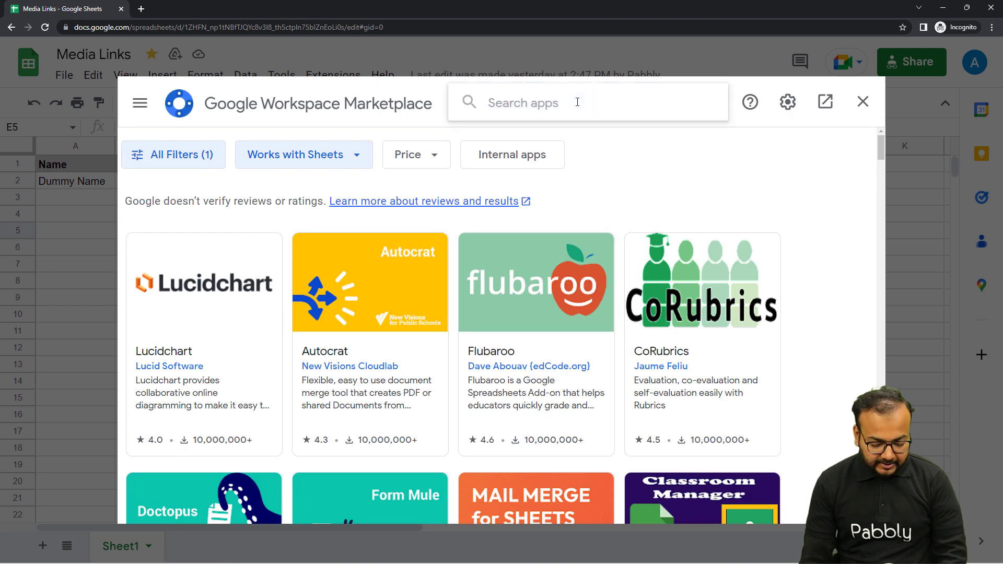
{"action": "type", "text": "pabb"}
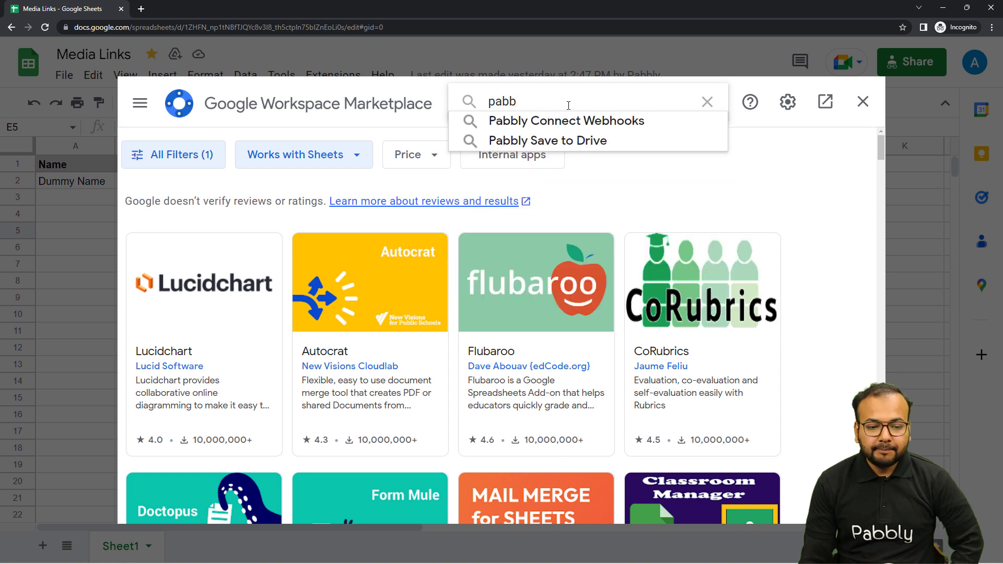
{"action": "left_click", "coordinate": [600, 122]}
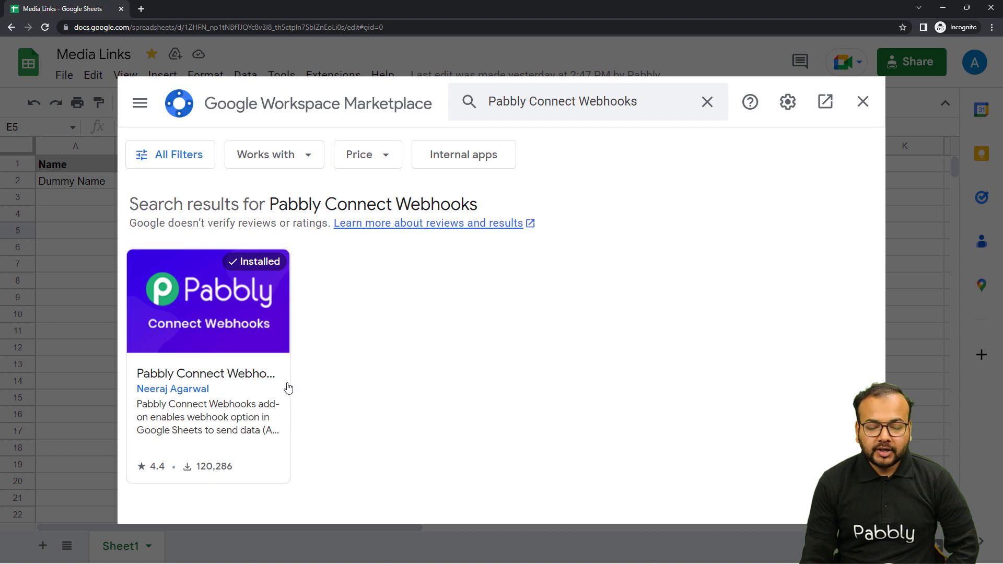
{"action": "left_click", "coordinate": [861, 103]}
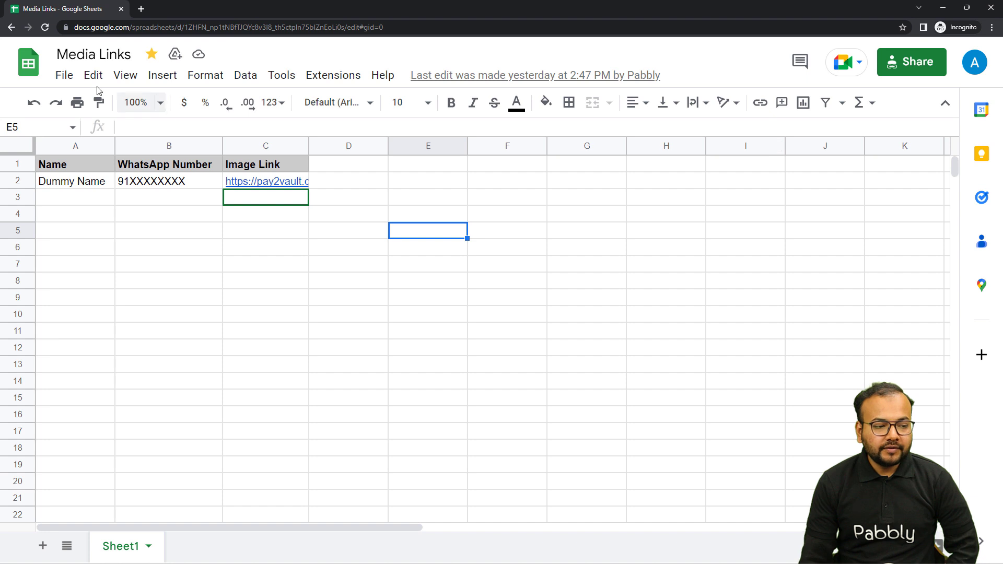
{"action": "left_click", "coordinate": [46, 29]}
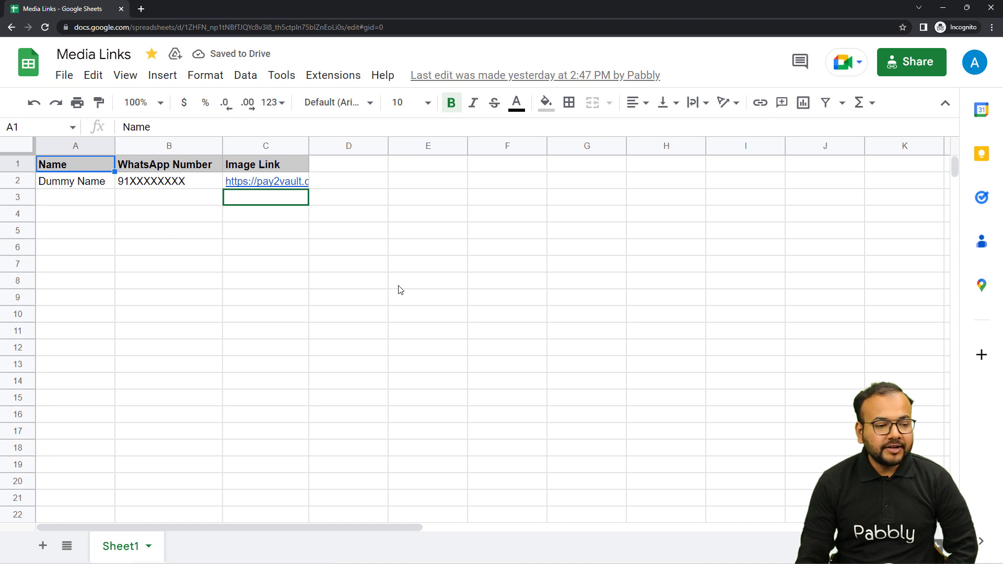
Check the webhook URL and trigger column in the Pabbly Connect Webhooks add-on's Initial Setup, and close it.
{"action": "left_click", "coordinate": [334, 80]}
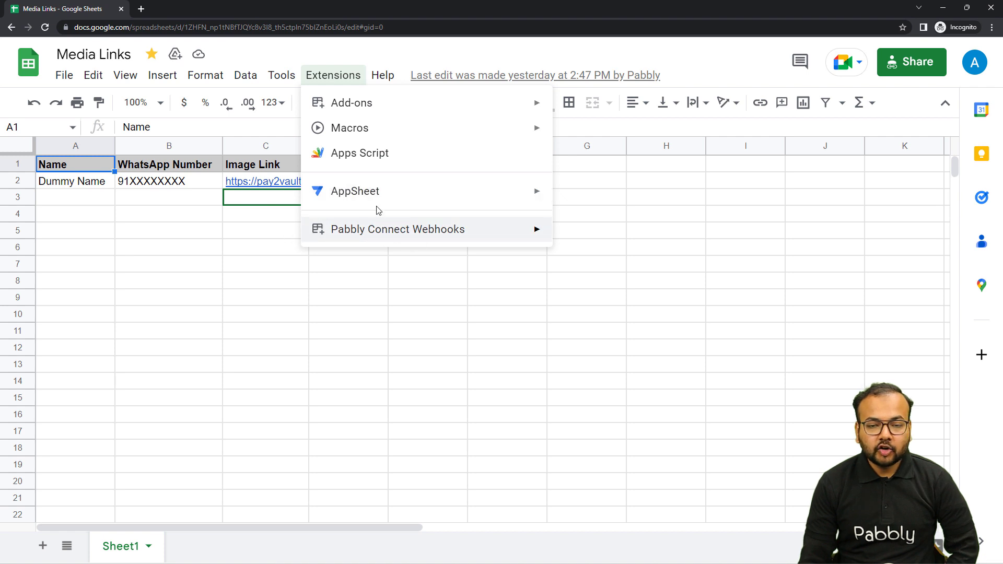
{"action": "mouse_move", "coordinate": [386, 233]}
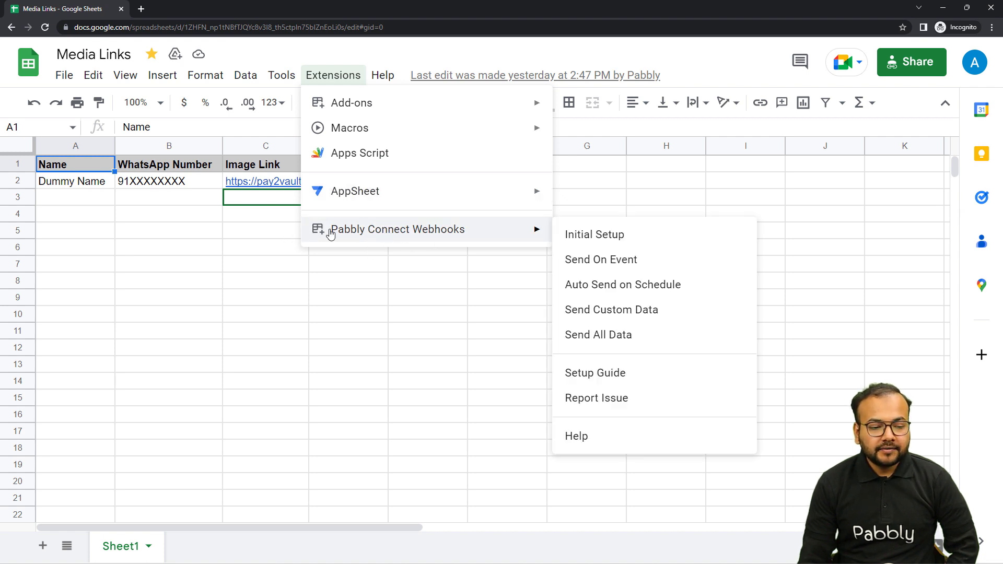
{"action": "left_click", "coordinate": [617, 242]}
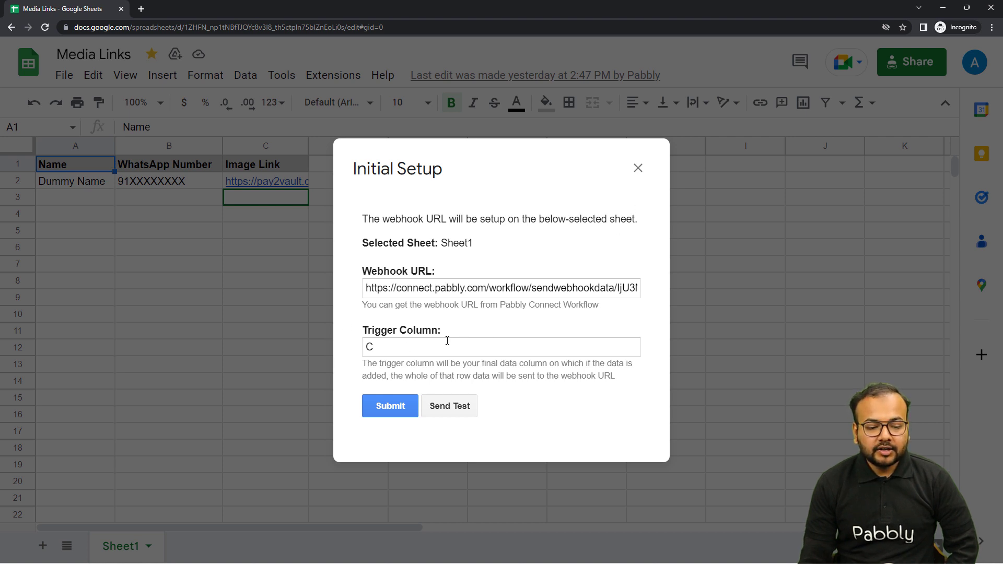
{"action": "left_click", "coordinate": [637, 169]}
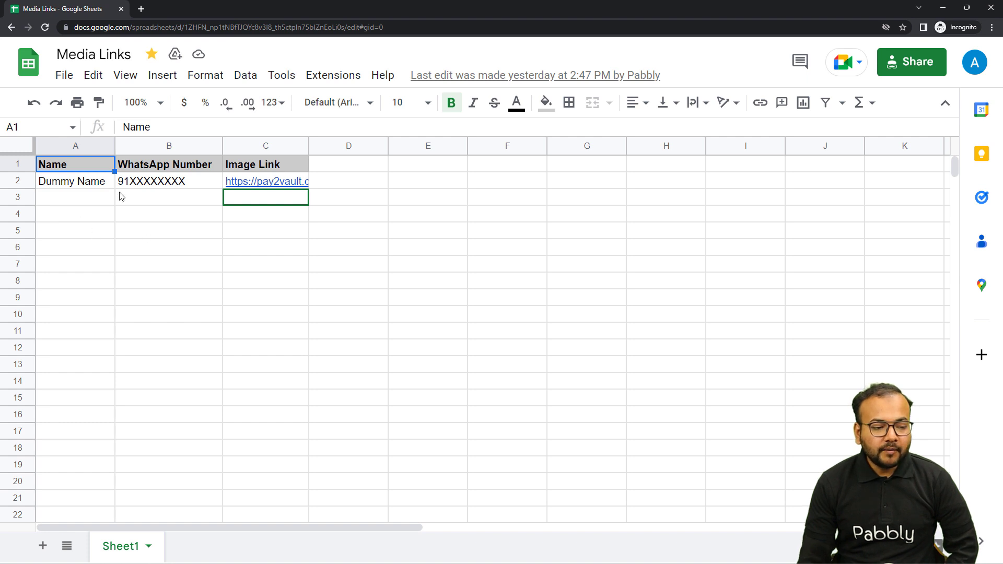
{"action": "left_click", "coordinate": [59, 203]}
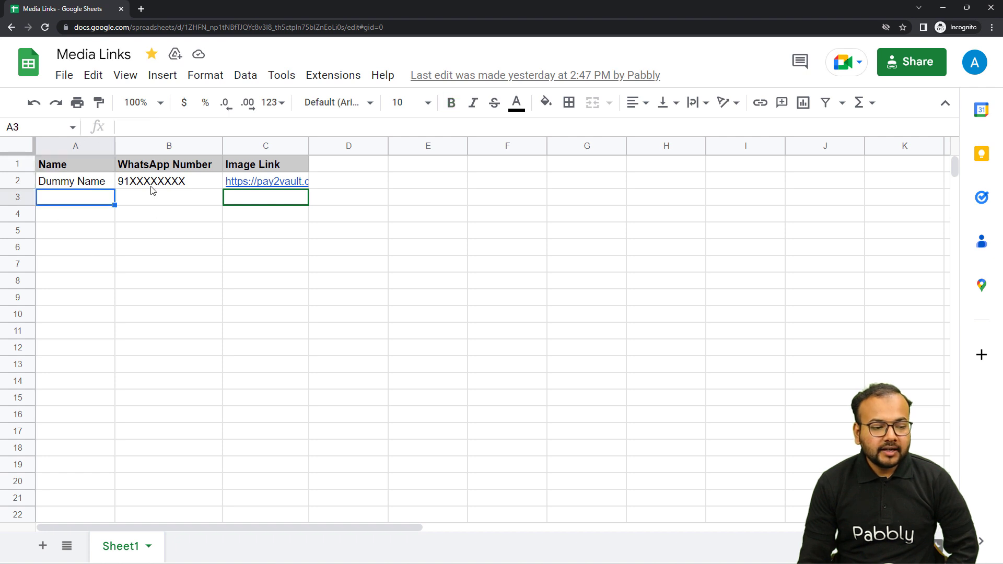
{"action": "left_click", "coordinate": [141, 206]}
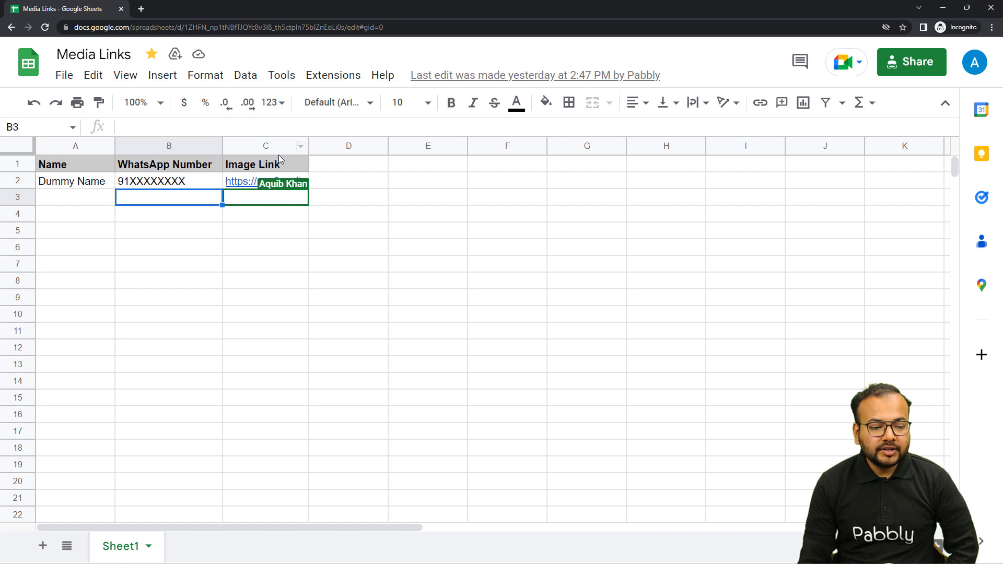
{"action": "left_click", "coordinate": [250, 207]}
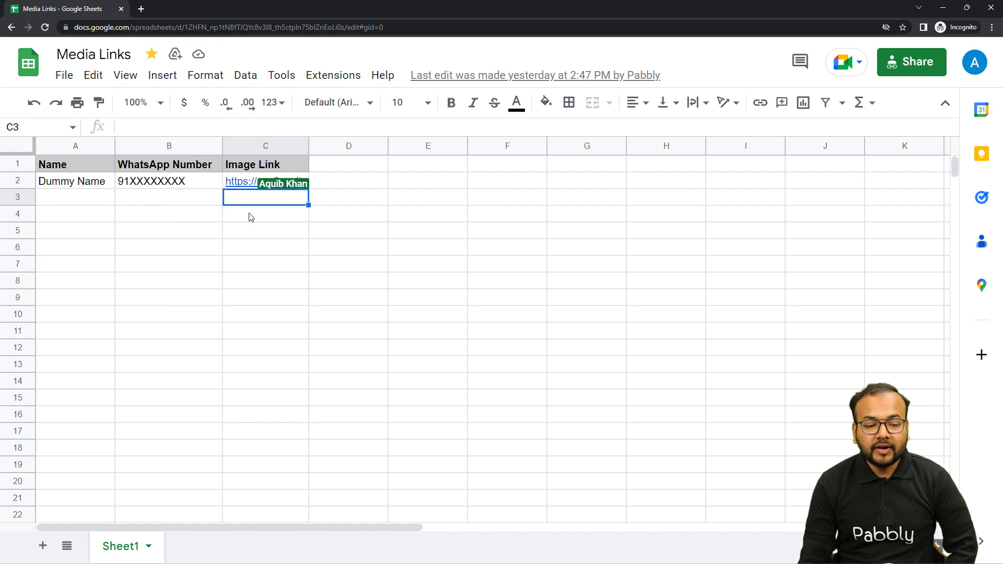
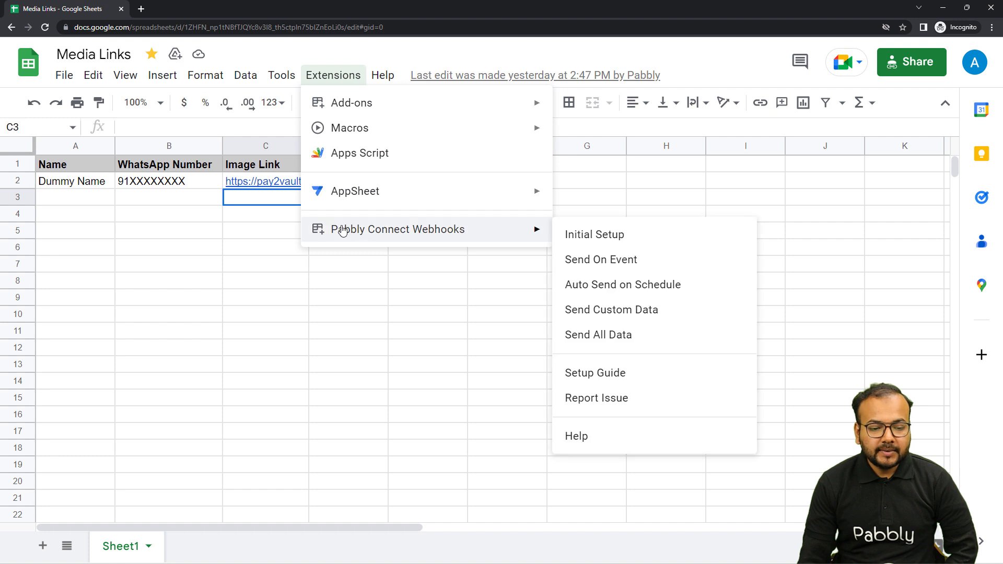
Replace the webhook URL in the Pabbly Connect Webhooks add-on's Initial Setup with the copied workflow URL and send test data.
{"action": "left_click", "coordinate": [589, 236]}
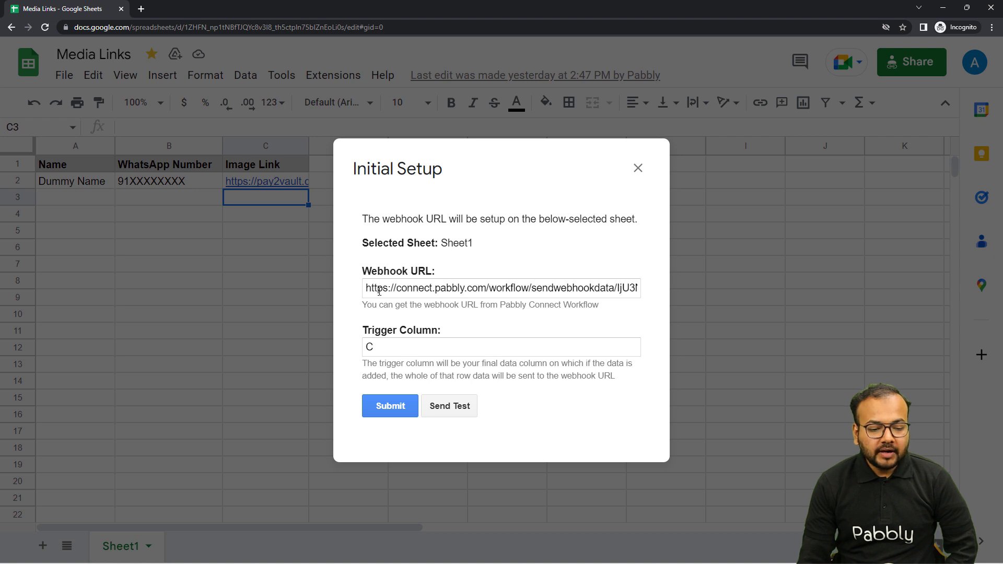
{"action": "left_click", "coordinate": [417, 293]}
{"action": "key", "text": "ctrl+a"}
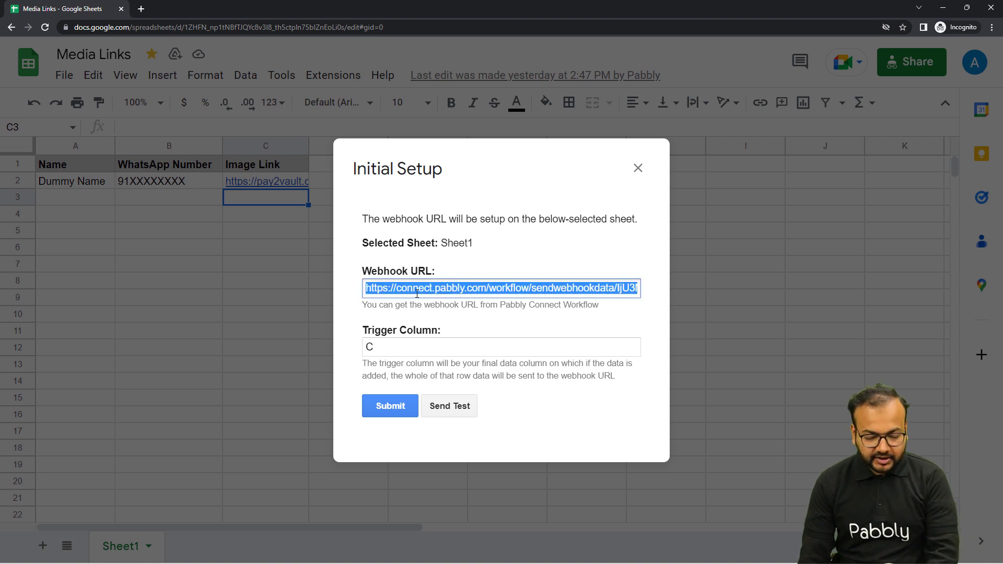
{"action": "key", "text": "BackSpace"}
{"action": "right_click", "coordinate": [417, 293]}
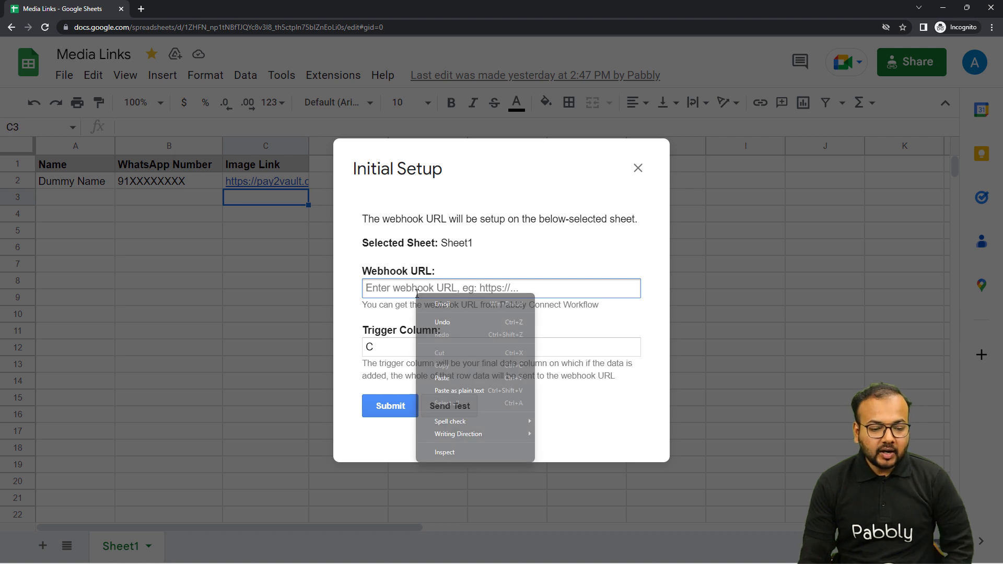
{"action": "left_click", "coordinate": [460, 377]}
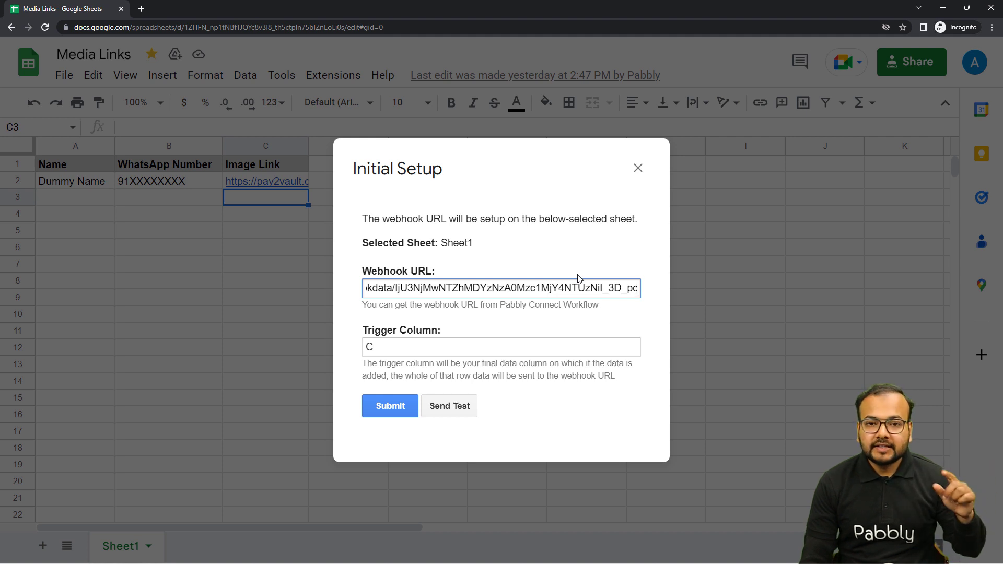
{"action": "left_click", "coordinate": [450, 411]}
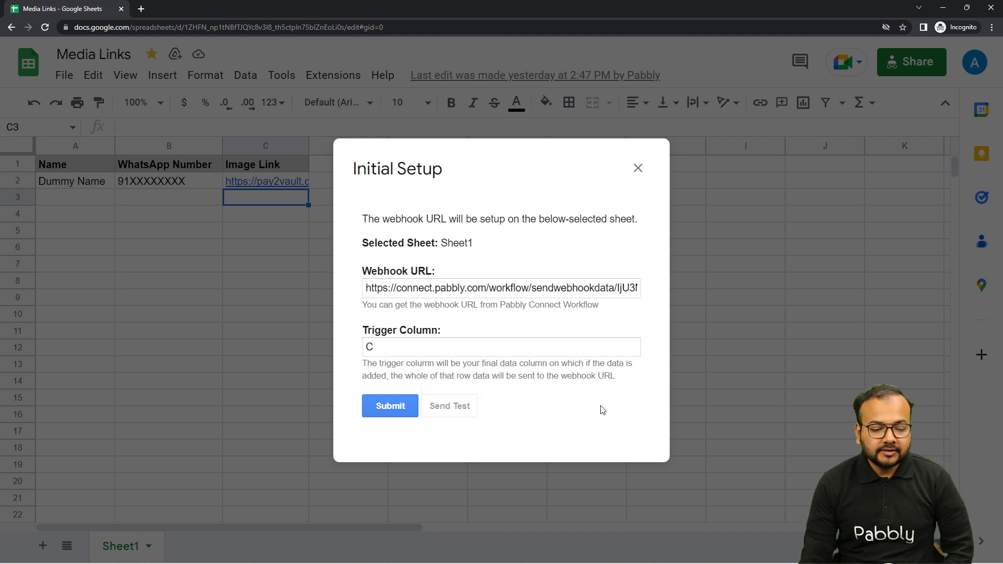
{"action": "scroll", "coordinate": [602, 411], "scroll_direction": "down", "scroll_amount": 2}
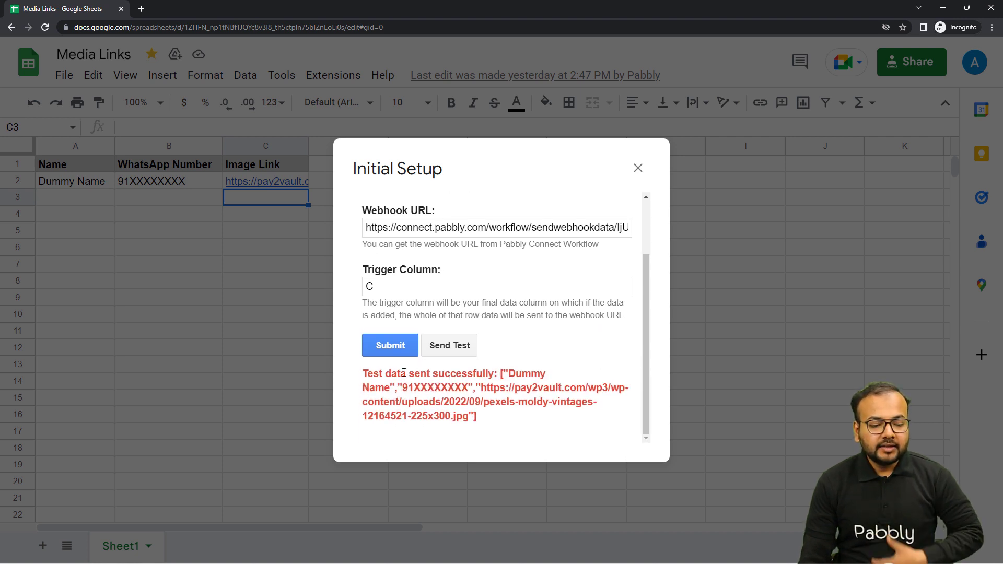
Switch to the Pabbly Connect workflow and examine the labels and values in the trigger's received response, including the full image link.
{"action": "mouse_move", "coordinate": [201, 555]}
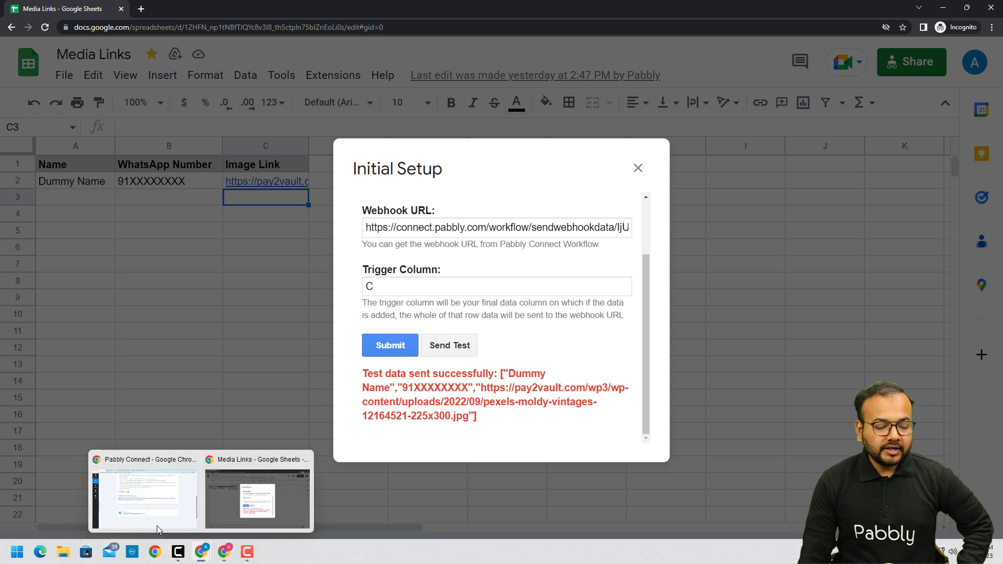
{"action": "left_click", "coordinate": [179, 520]}
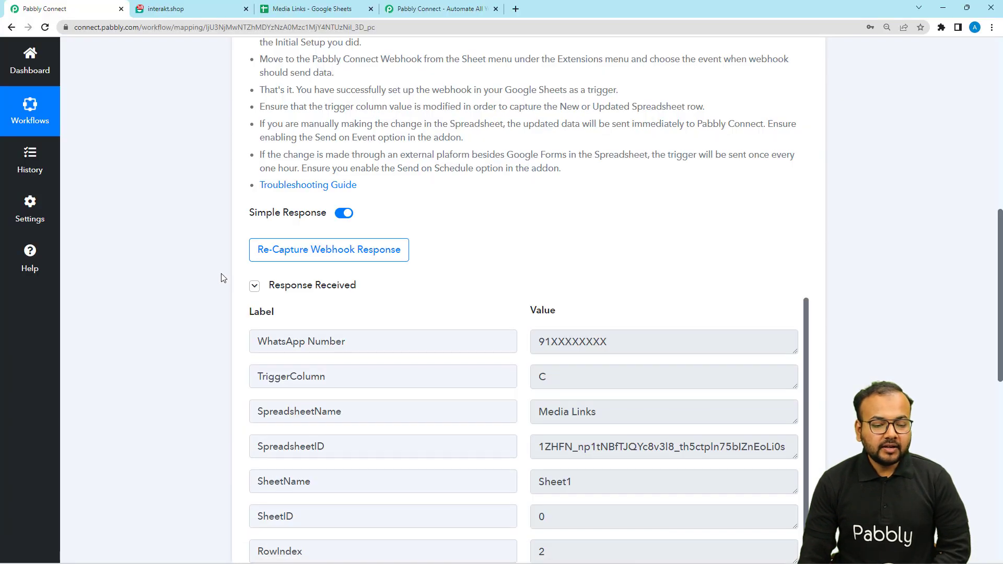
{"action": "scroll", "coordinate": [221, 276], "scroll_direction": "down", "scroll_amount": 2}
{"action": "scroll", "coordinate": [221, 274], "scroll_direction": "down", "scroll_amount": 2}
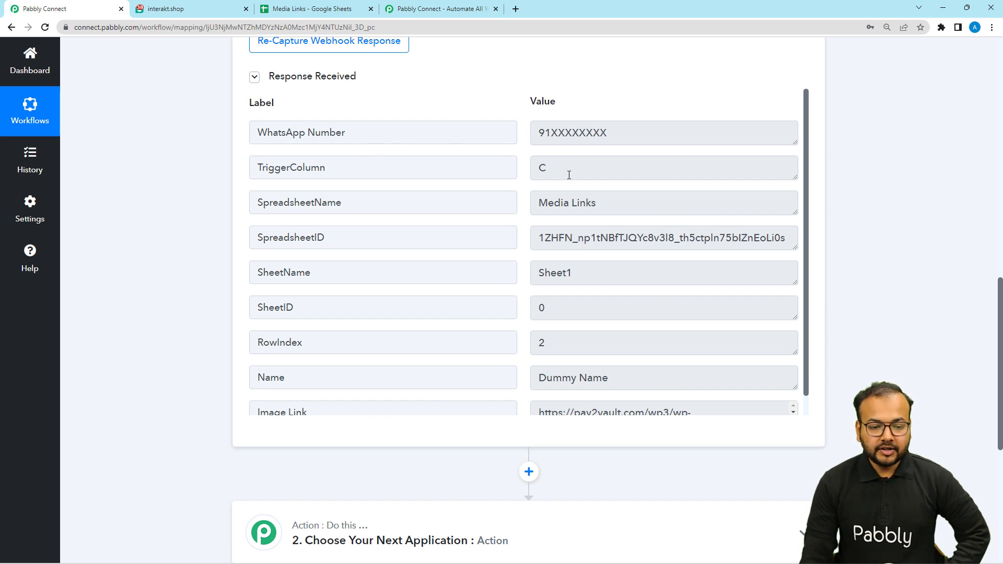
{"action": "scroll", "coordinate": [476, 272], "scroll_direction": "down", "scroll_amount": 1}
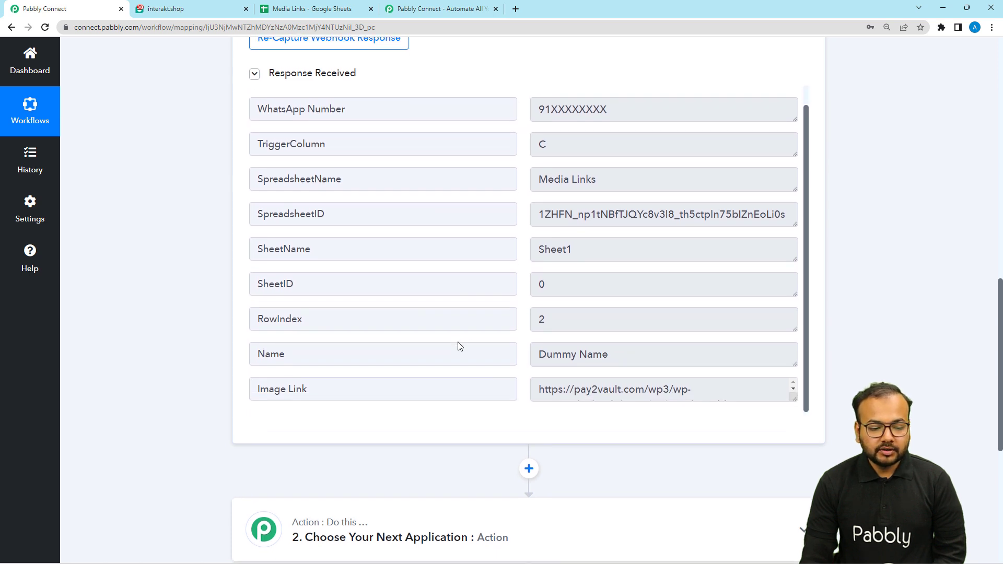
{"action": "scroll", "coordinate": [601, 339], "scroll_direction": "down", "scroll_amount": 3}
{"action": "left_click_drag", "start_coordinate": [794, 243], "coordinate": [798, 296]}
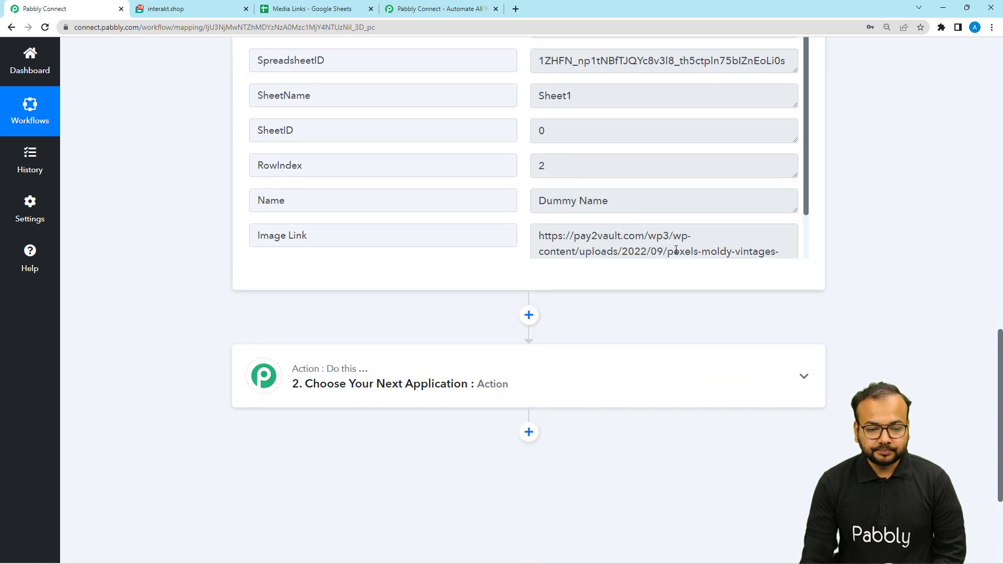
{"action": "scroll", "coordinate": [453, 189], "scroll_direction": "up", "scroll_amount": 1}
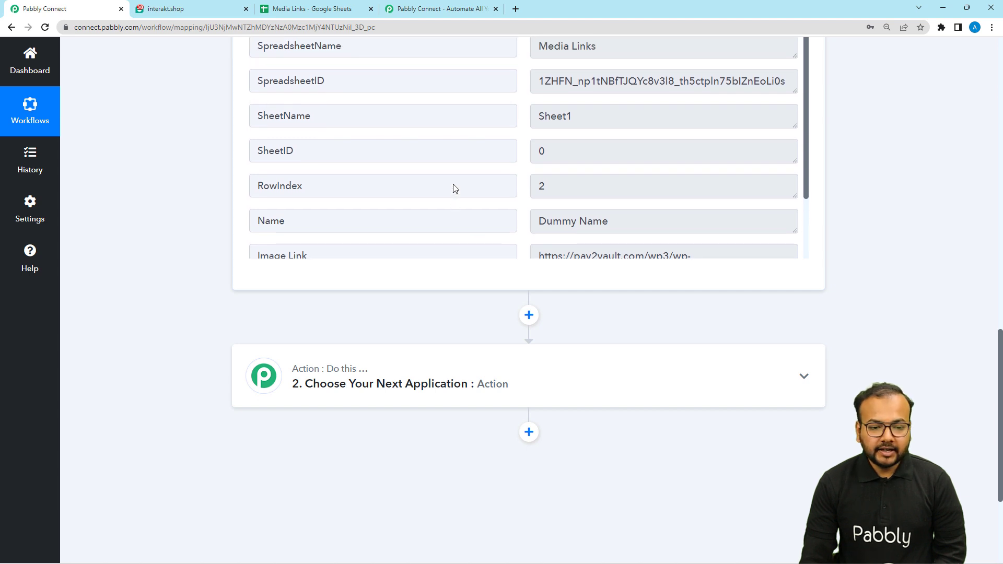
{"action": "scroll", "coordinate": [404, 179], "scroll_direction": "up", "scroll_amount": 4}
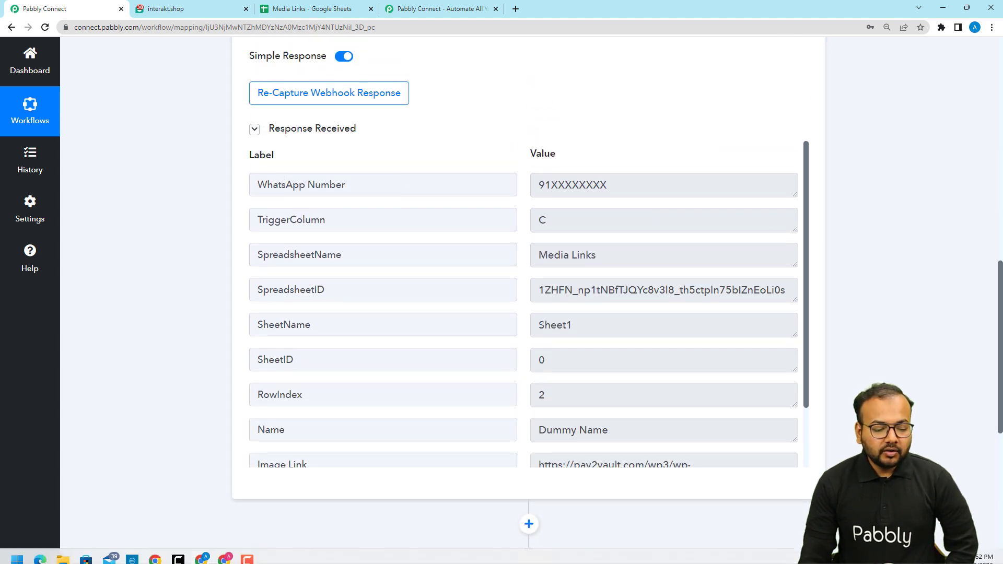
Return to the incognito Media Links sheet, submit the add-on's Initial Setup with trigger column C, and close it.
{"action": "mouse_move", "coordinate": [187, 560]}
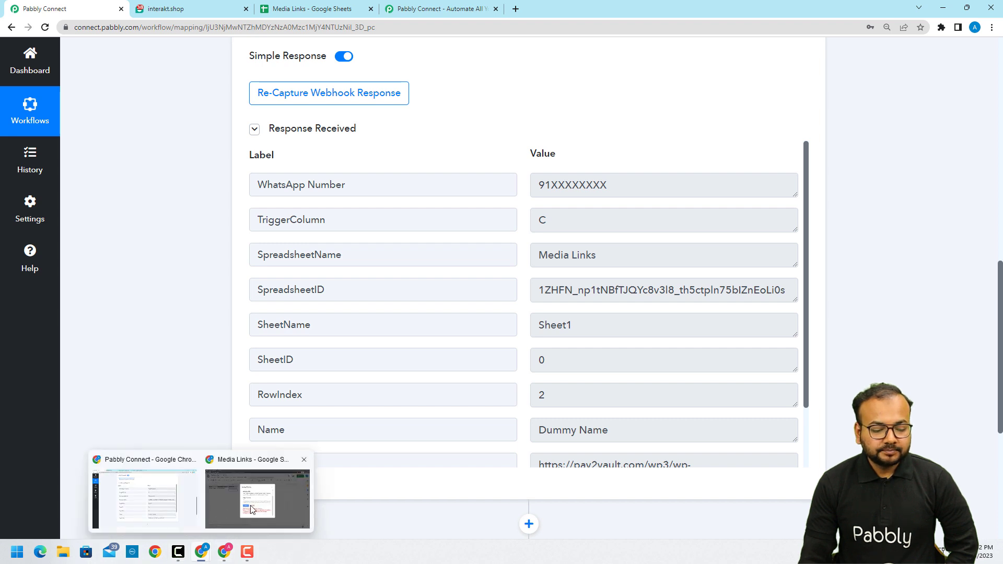
{"action": "left_click", "coordinate": [280, 493]}
{"action": "left_click", "coordinate": [403, 346]}
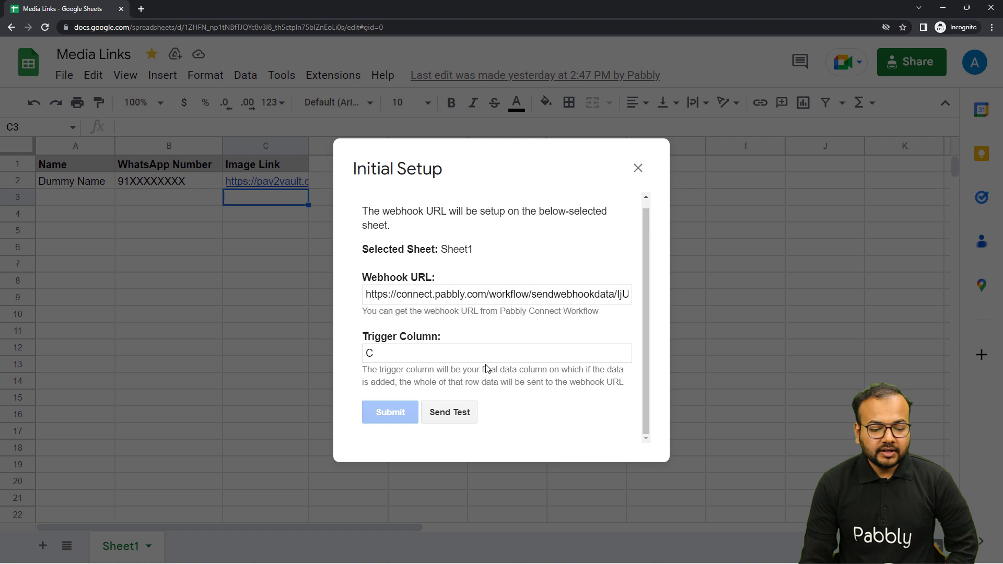
{"action": "left_click", "coordinate": [637, 165]}
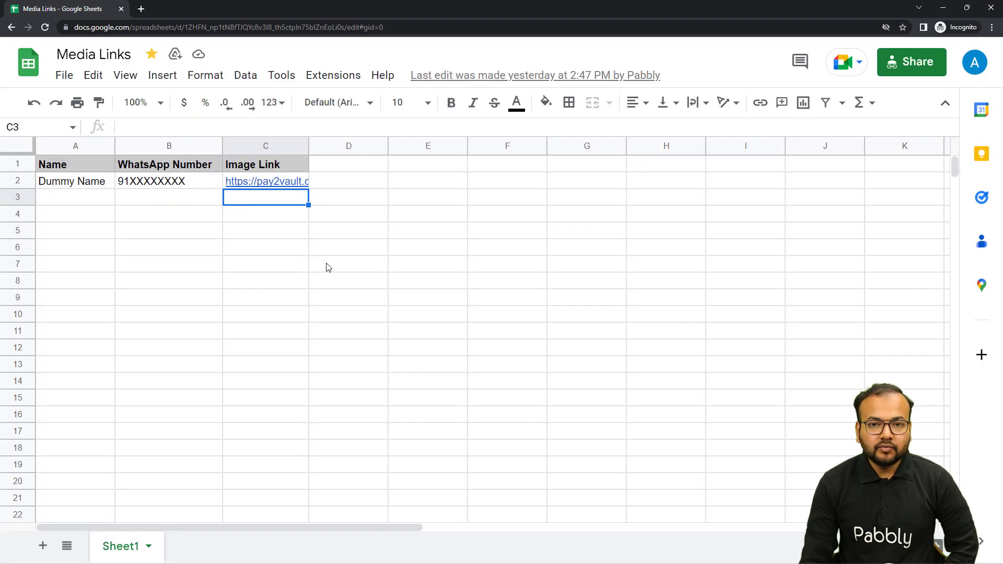
Enable Send On Event for the Media Links sheet in the Pabbly Connect Webhooks add-on.
{"action": "left_click", "coordinate": [340, 76]}
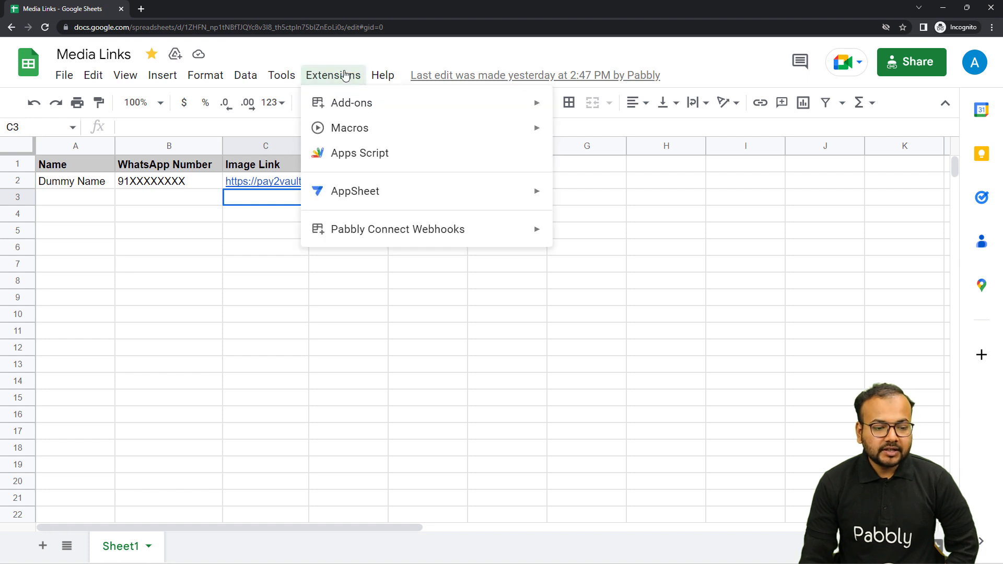
{"action": "mouse_move", "coordinate": [364, 233]}
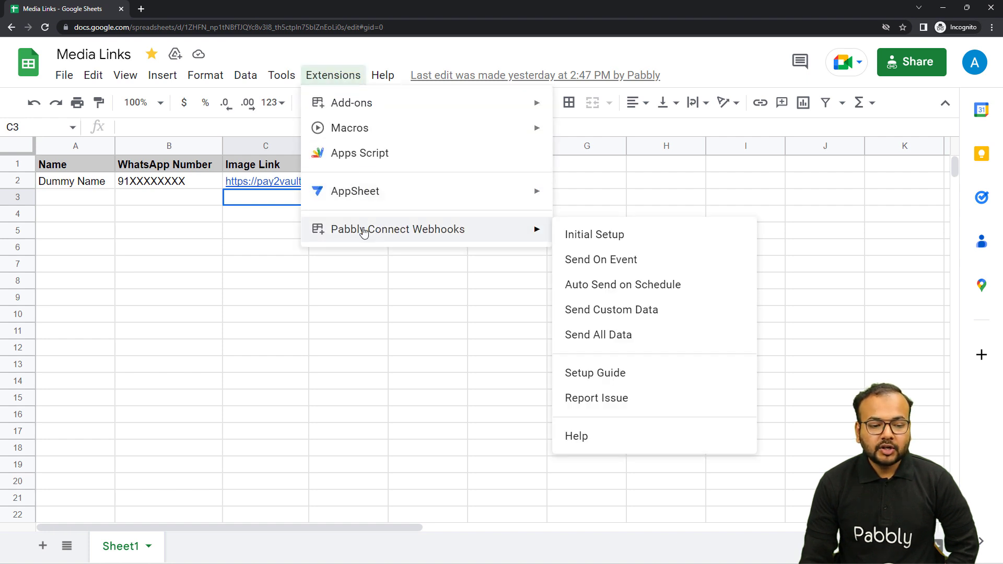
{"action": "left_click", "coordinate": [627, 267]}
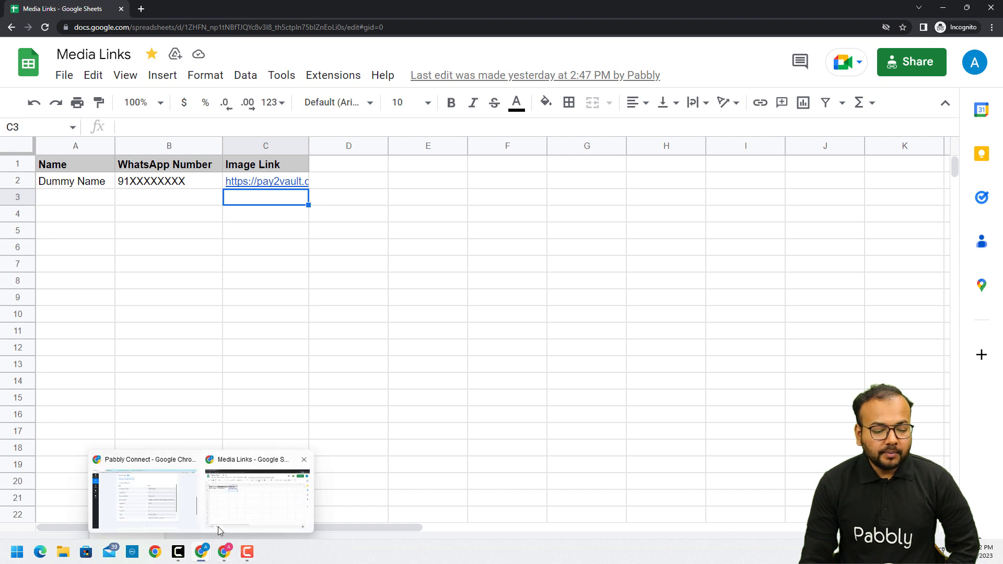
Switch back to the Pabbly Connect workflow and set the action step's application to Interakt.
{"action": "left_click", "coordinate": [193, 518]}
{"action": "scroll", "coordinate": [168, 204], "scroll_direction": "down", "scroll_amount": 5}
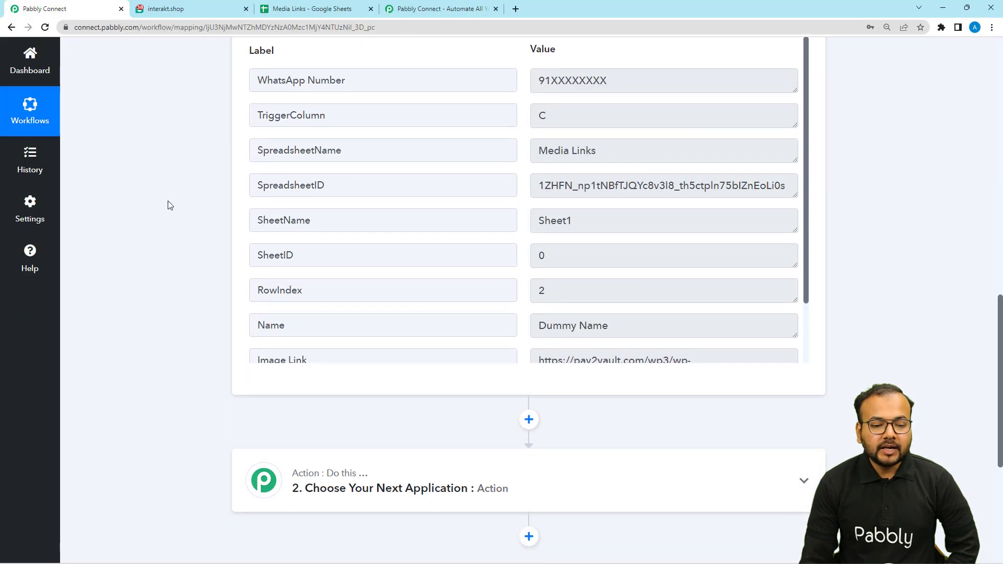
{"action": "scroll", "coordinate": [168, 205], "scroll_direction": "up", "scroll_amount": 2}
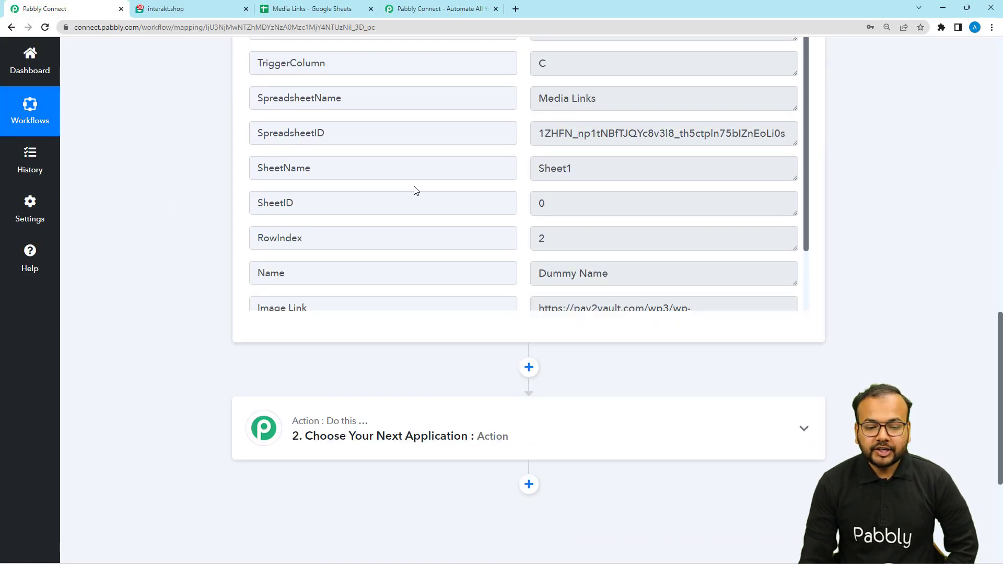
{"action": "scroll", "coordinate": [287, 196], "scroll_direction": "down", "scroll_amount": 3}
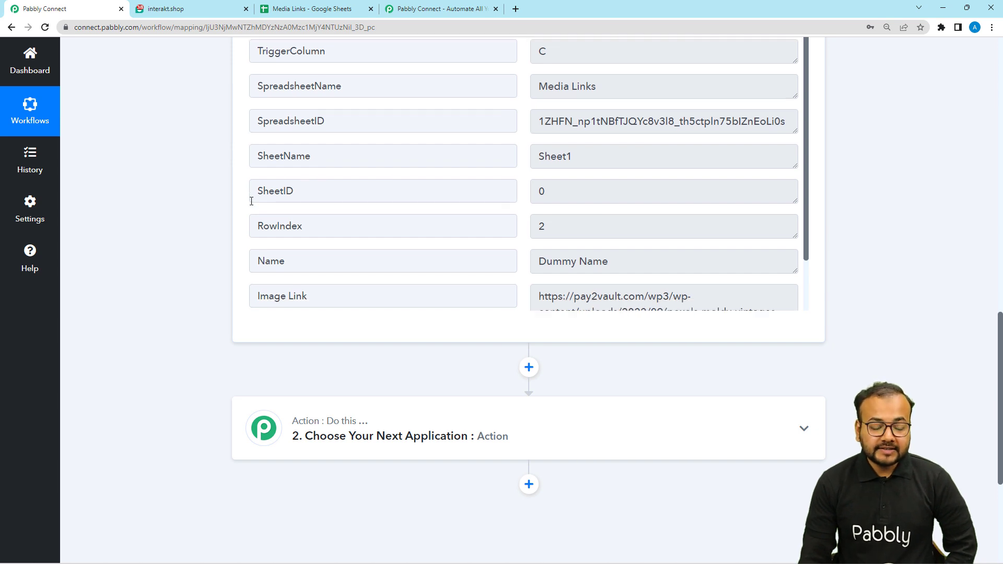
{"action": "scroll", "coordinate": [273, 300], "scroll_direction": "down", "scroll_amount": 4}
{"action": "left_click", "coordinate": [332, 242]}
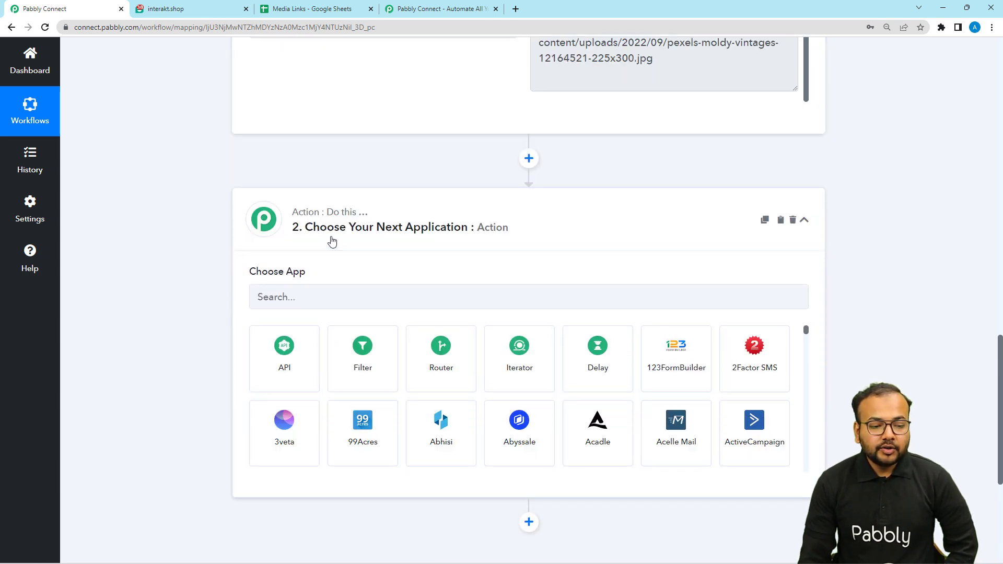
{"action": "scroll", "coordinate": [332, 242], "scroll_direction": "down", "scroll_amount": 1}
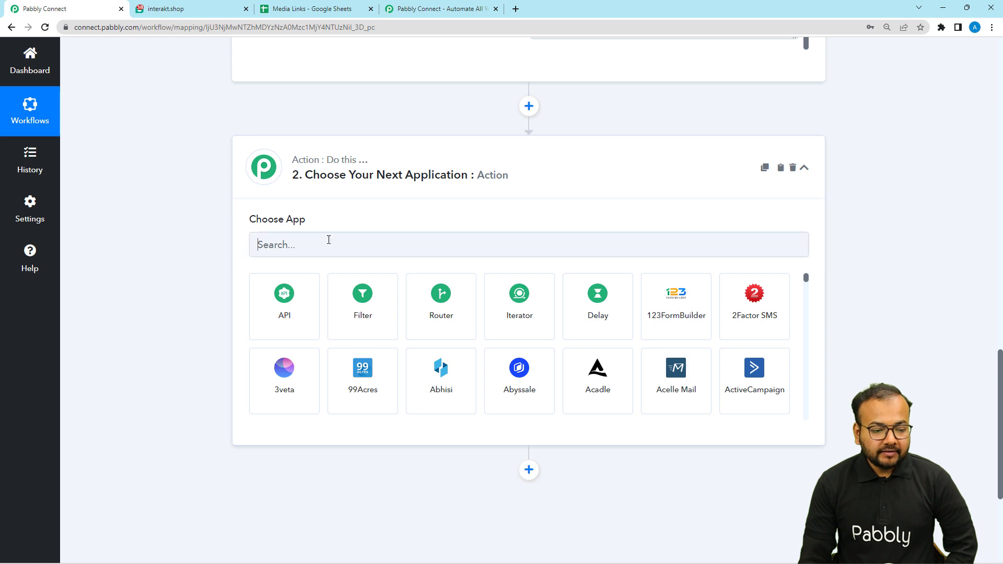
{"action": "left_click", "coordinate": [328, 240]}
{"action": "type", "text": "inter"}
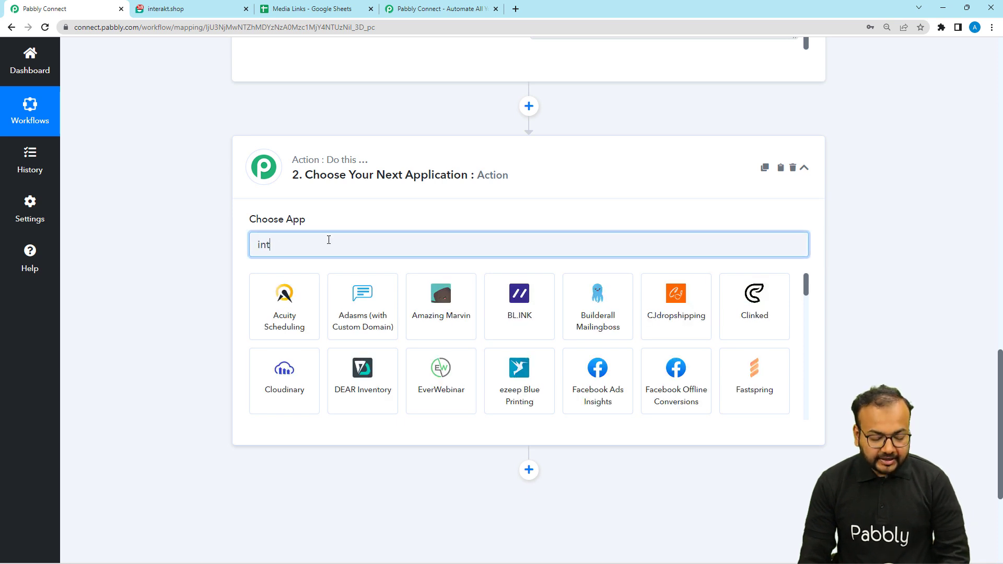
{"action": "left_click", "coordinate": [292, 309]}
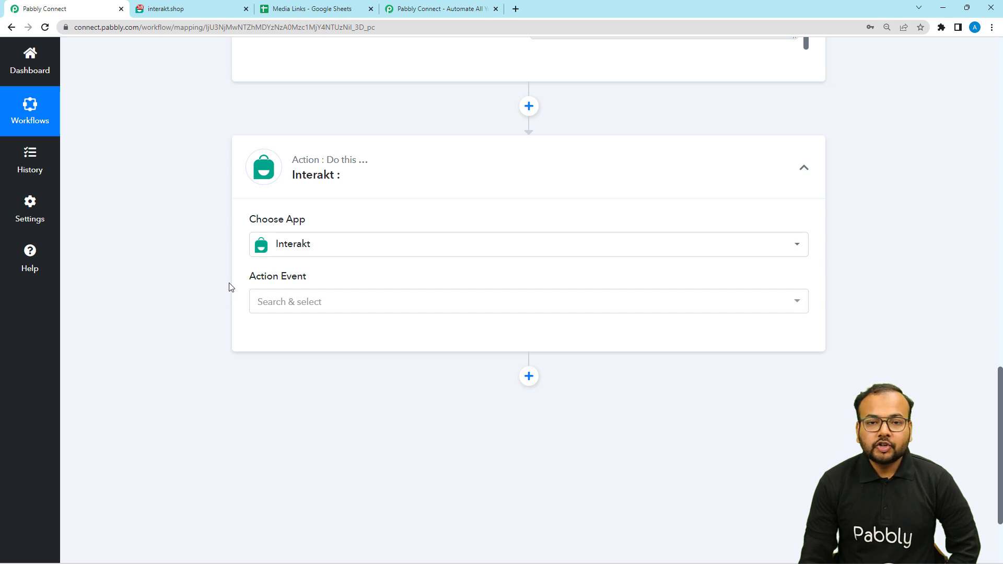
Set the Interakt action event to Send WhatsApp Template Message and open the form for adding a new connection.
{"action": "scroll", "coordinate": [202, 221], "scroll_direction": "down", "scroll_amount": 1}
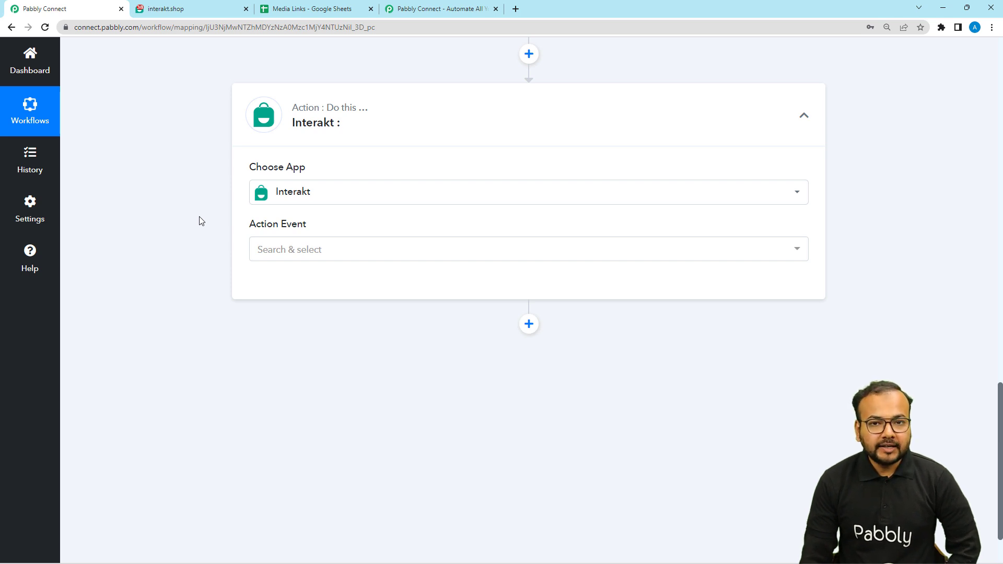
{"action": "left_click", "coordinate": [282, 250]}
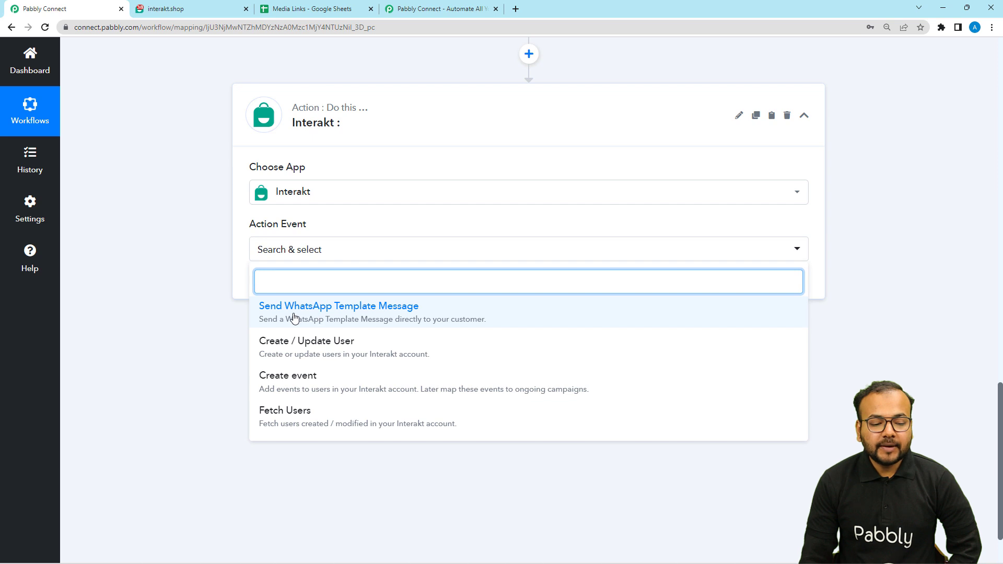
{"action": "left_click", "coordinate": [386, 316]}
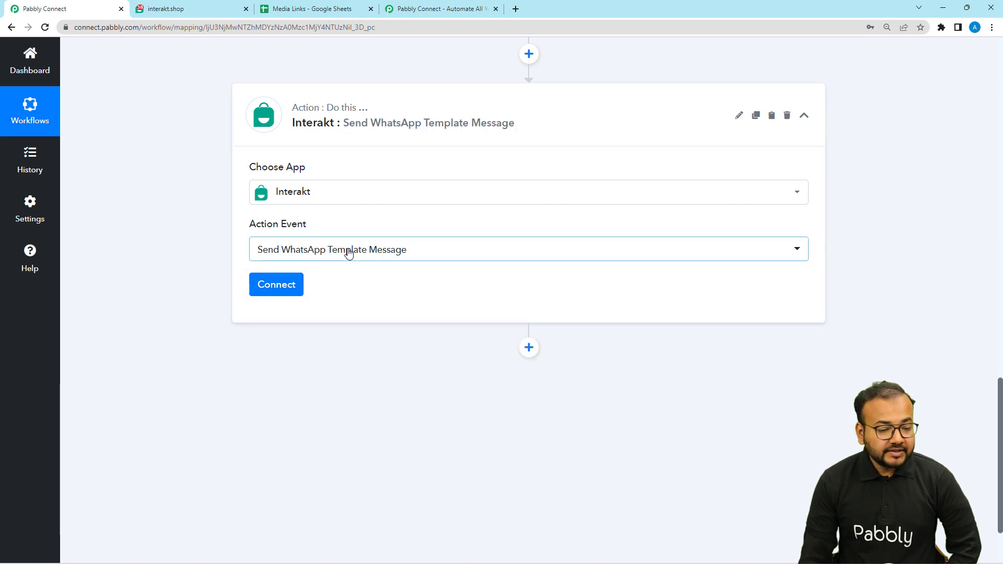
{"action": "left_click", "coordinate": [292, 293]}
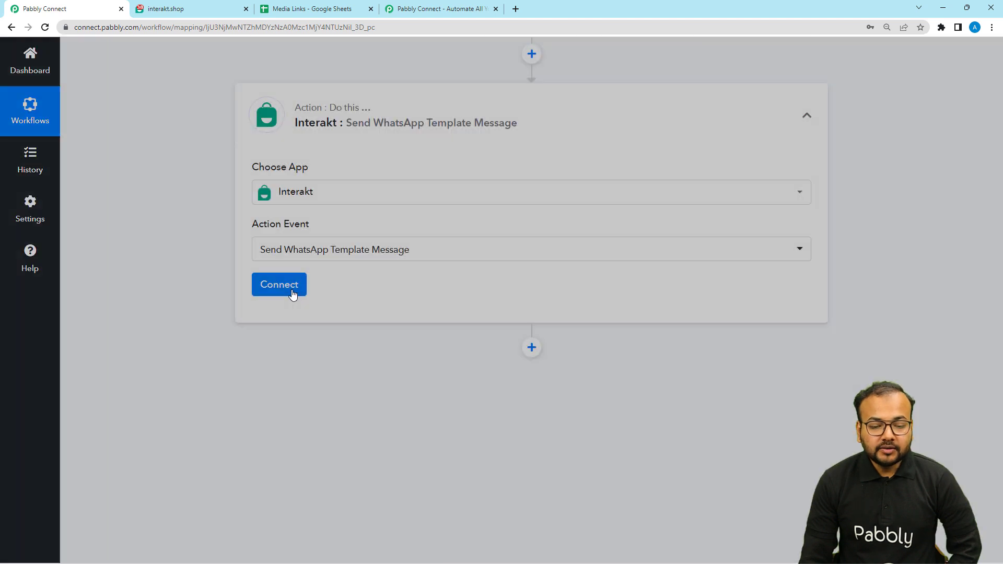
{"action": "left_click", "coordinate": [465, 173]}
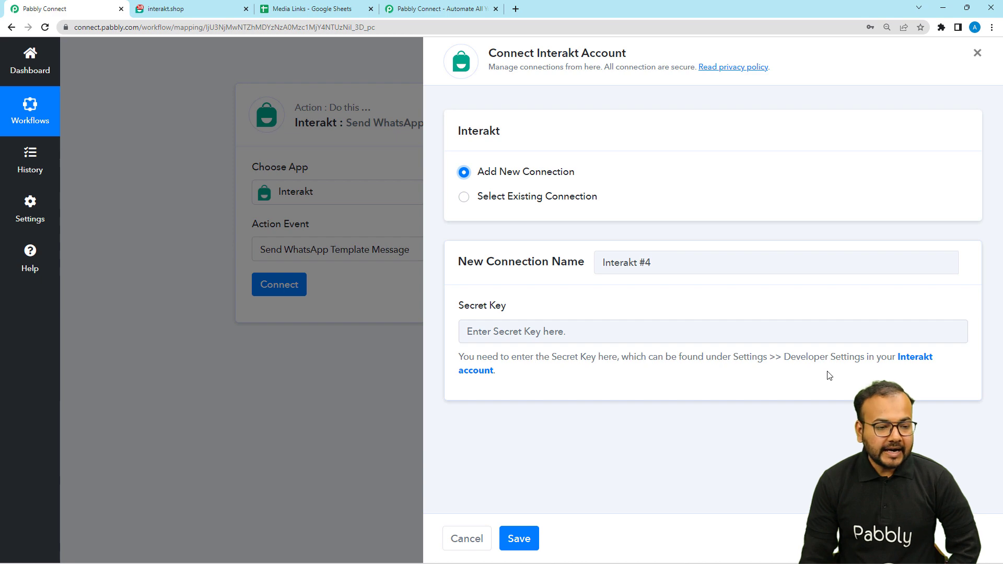
Switch to Interakt and copy the account's secret key from its Developer Settings.
{"action": "left_click", "coordinate": [196, 7]}
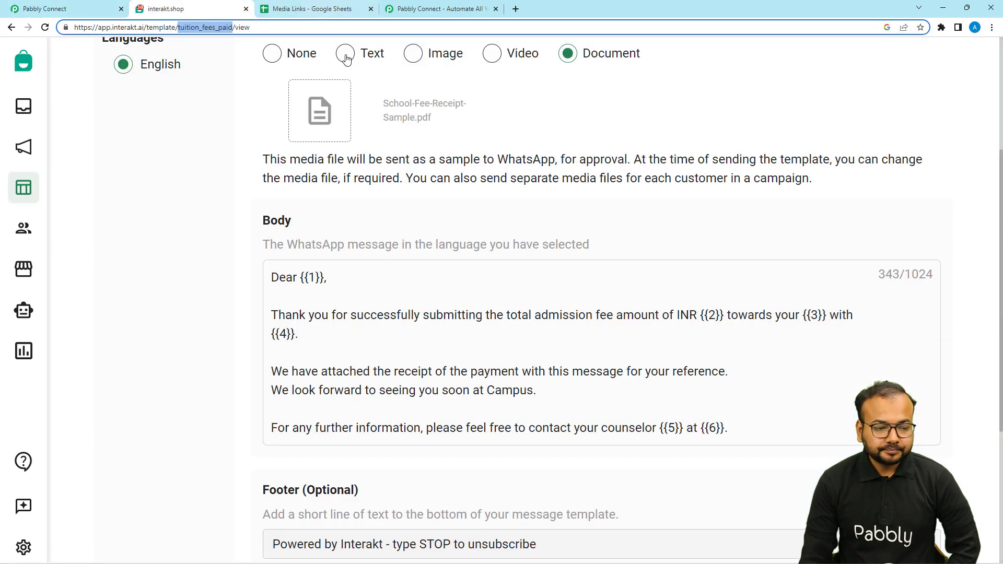
{"action": "scroll", "coordinate": [168, 239], "scroll_direction": "up", "scroll_amount": 4}
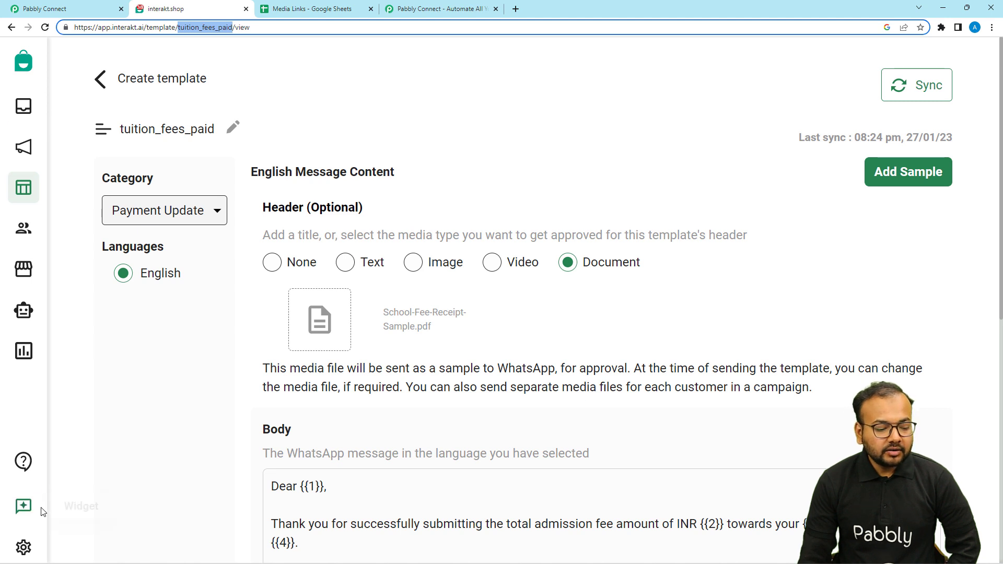
{"action": "left_click", "coordinate": [29, 548]}
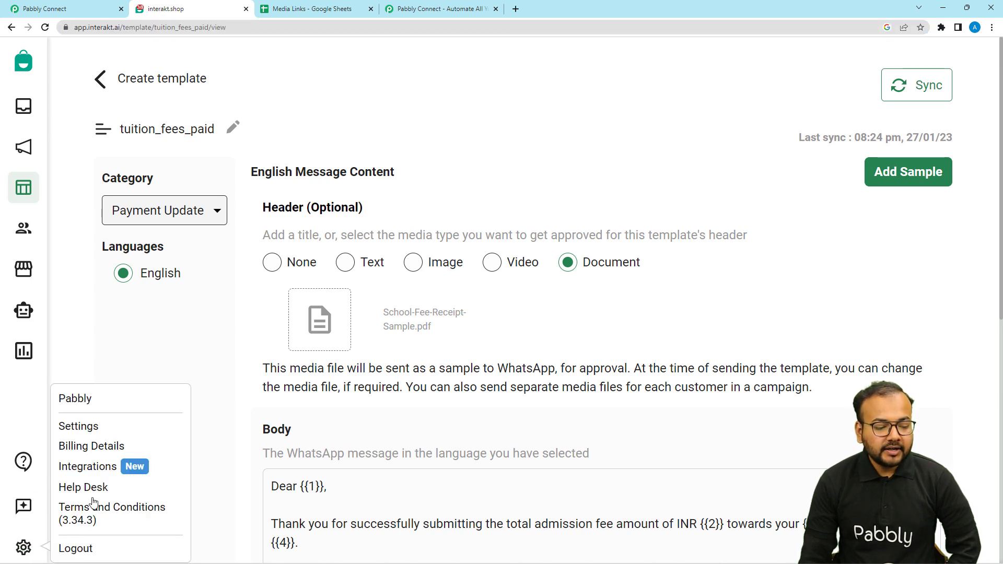
{"action": "left_click", "coordinate": [73, 428]}
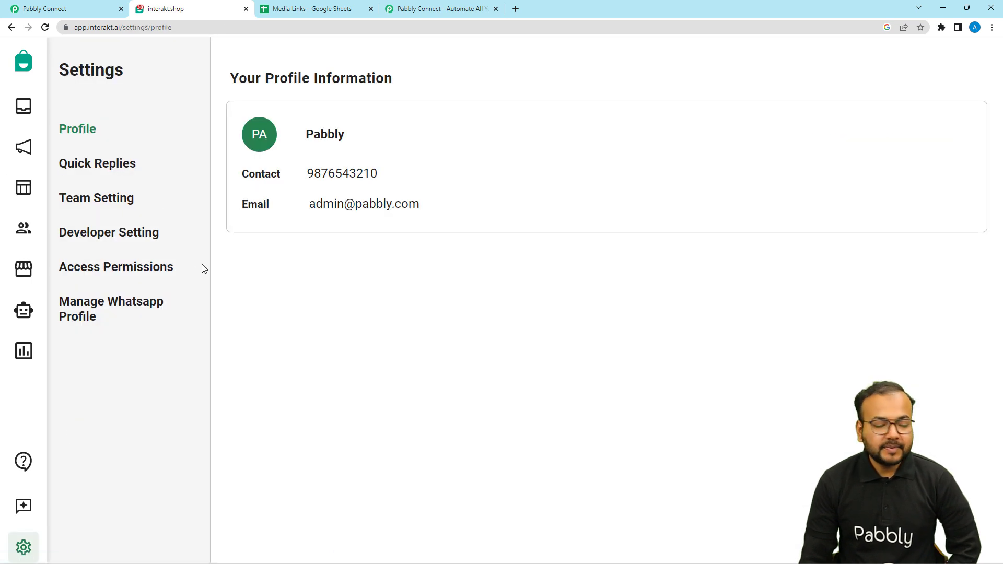
{"action": "left_click", "coordinate": [122, 236]}
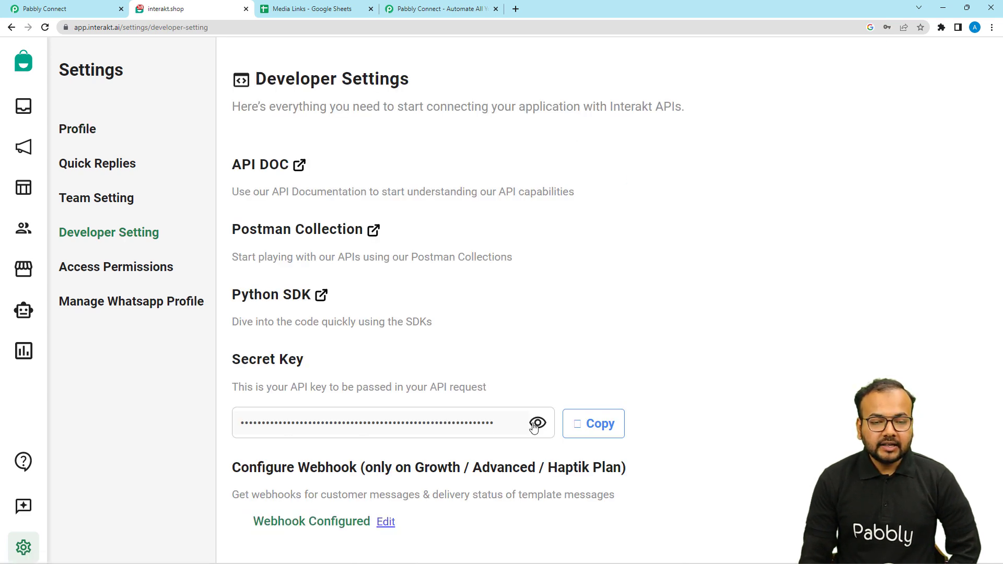
{"action": "left_click", "coordinate": [602, 435]}
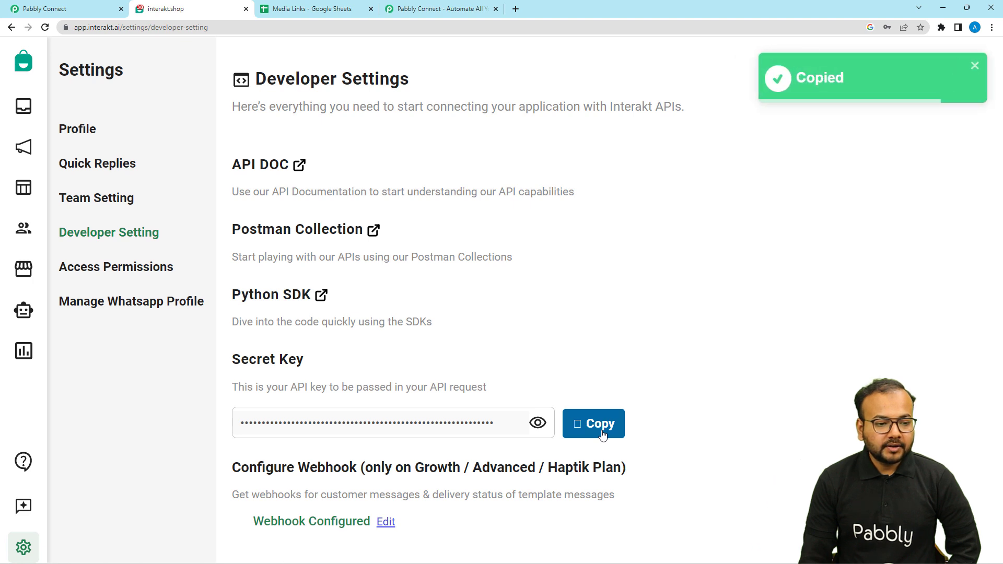
Return to the Pabbly Connect workflow, paste the secret key into the new Interakt connection, and save it.
{"action": "left_click", "coordinate": [72, 9]}
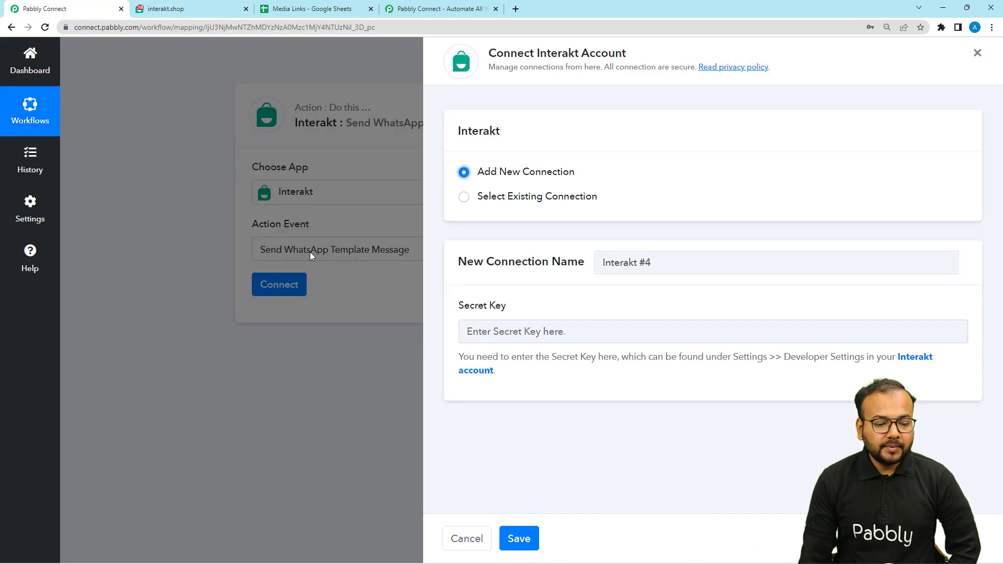
{"action": "right_click", "coordinate": [484, 329]}
{"action": "left_click", "coordinate": [526, 412]}
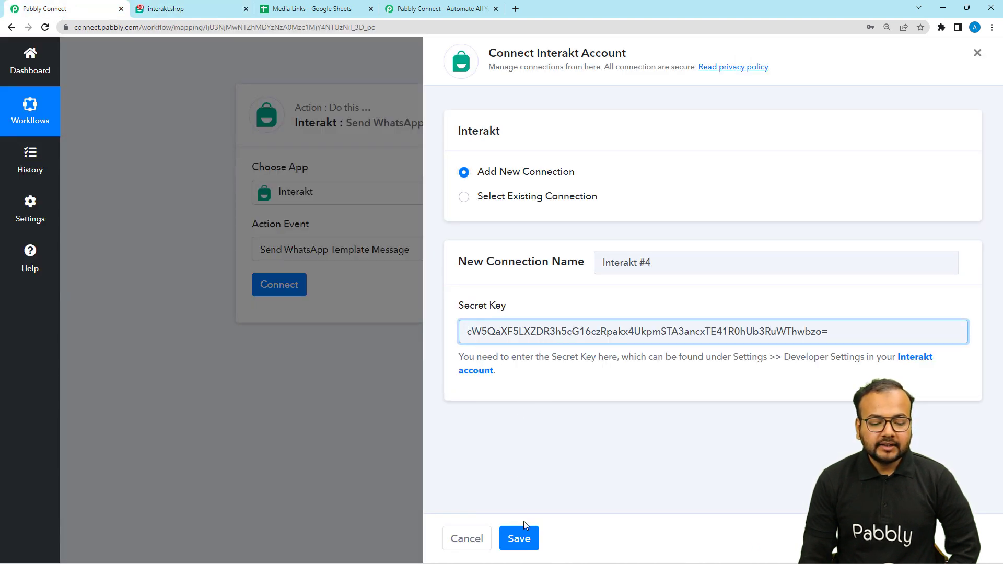
{"action": "left_click", "coordinate": [519, 538]}
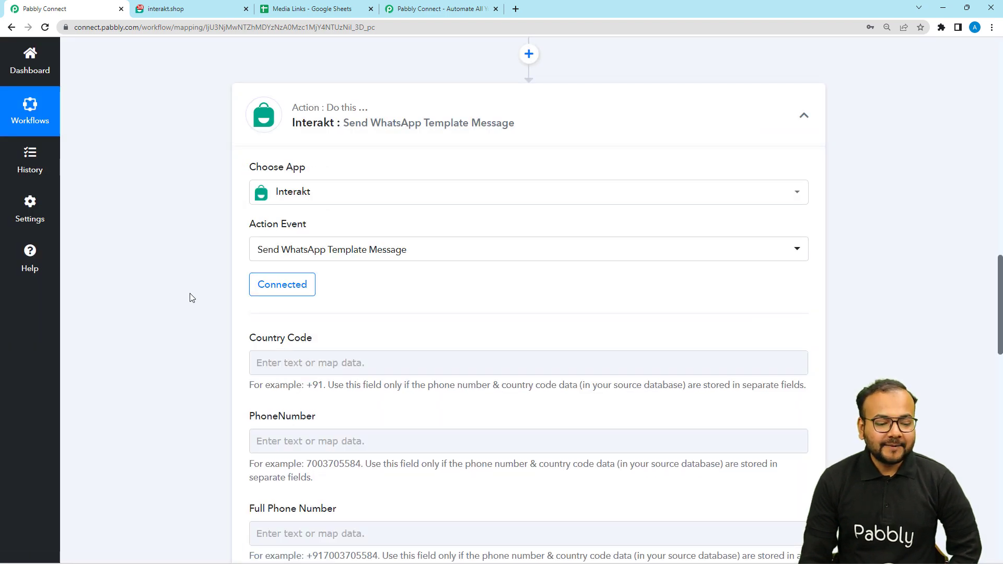
Examine the Interakt action's phone number and template fields and how the WhatsApp number is formatted in the trigger's webhook response.
{"action": "scroll", "coordinate": [190, 296], "scroll_direction": "down", "scroll_amount": 1}
{"action": "scroll", "coordinate": [251, 256], "scroll_direction": "down", "scroll_amount": 1}
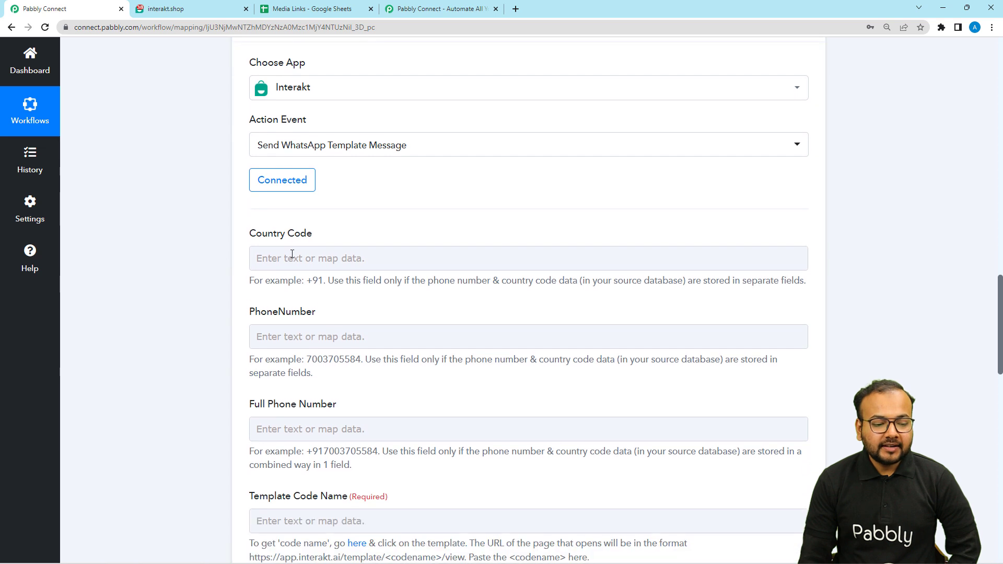
{"action": "scroll", "coordinate": [236, 262], "scroll_direction": "down", "scroll_amount": 1}
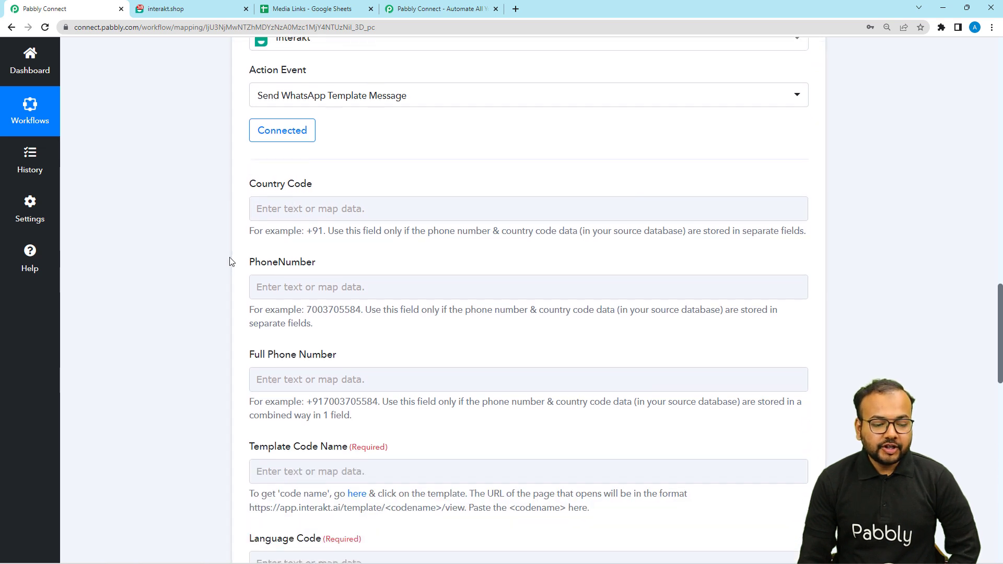
{"action": "scroll", "coordinate": [309, 272], "scroll_direction": "down", "scroll_amount": 2}
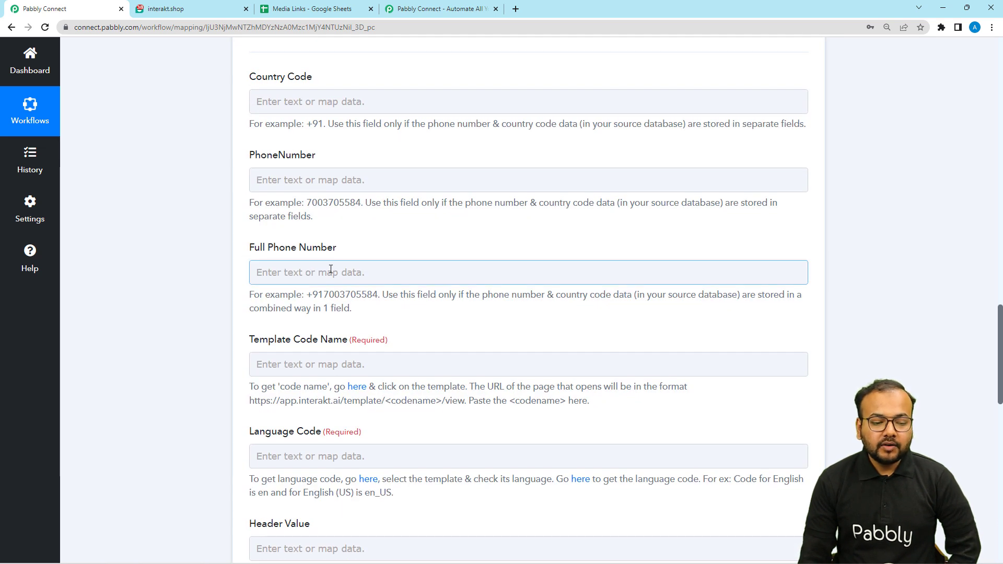
{"action": "scroll", "coordinate": [293, 269], "scroll_direction": "down", "scroll_amount": 1}
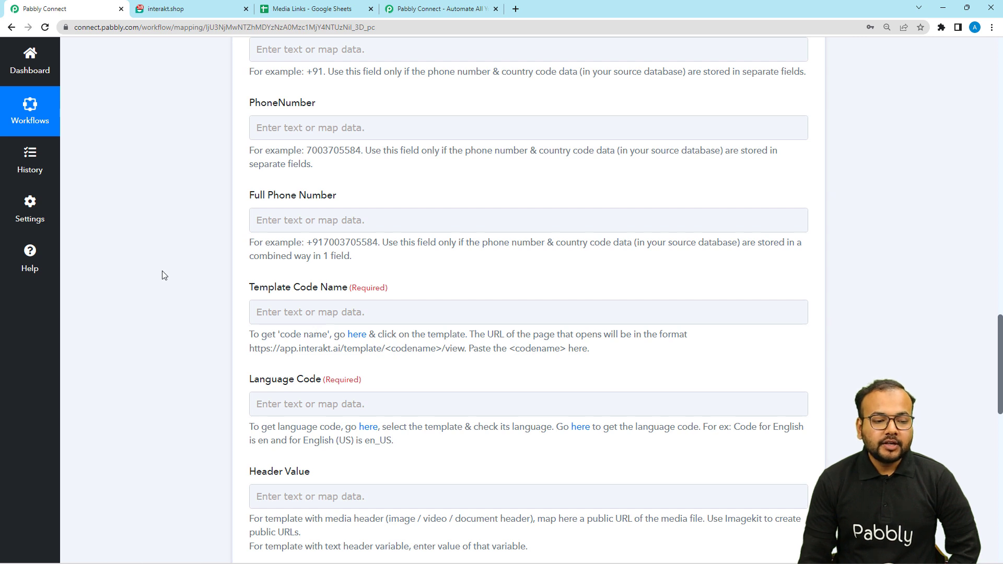
{"action": "scroll", "coordinate": [164, 275], "scroll_direction": "up", "scroll_amount": 2}
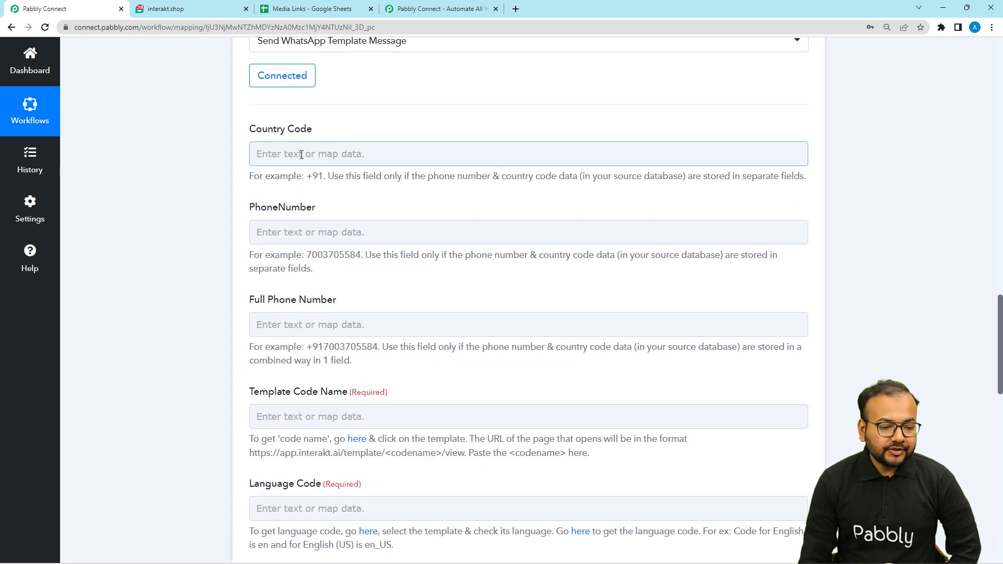
{"action": "scroll", "coordinate": [277, 248], "scroll_direction": "down", "scroll_amount": 1}
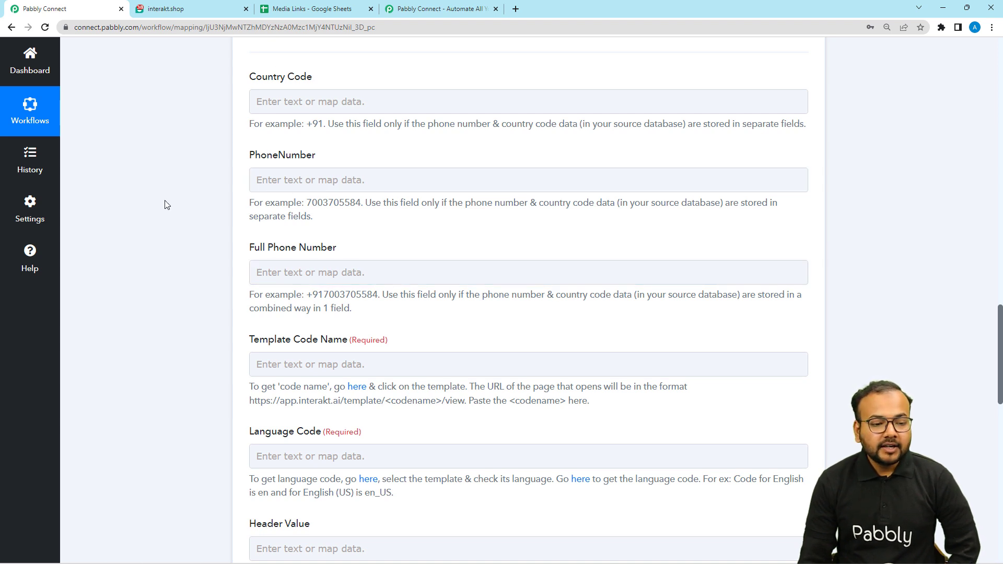
{"action": "scroll", "coordinate": [164, 204], "scroll_direction": "up", "scroll_amount": 13}
{"action": "scroll", "coordinate": [369, 197], "scroll_direction": "up", "scroll_amount": 2}
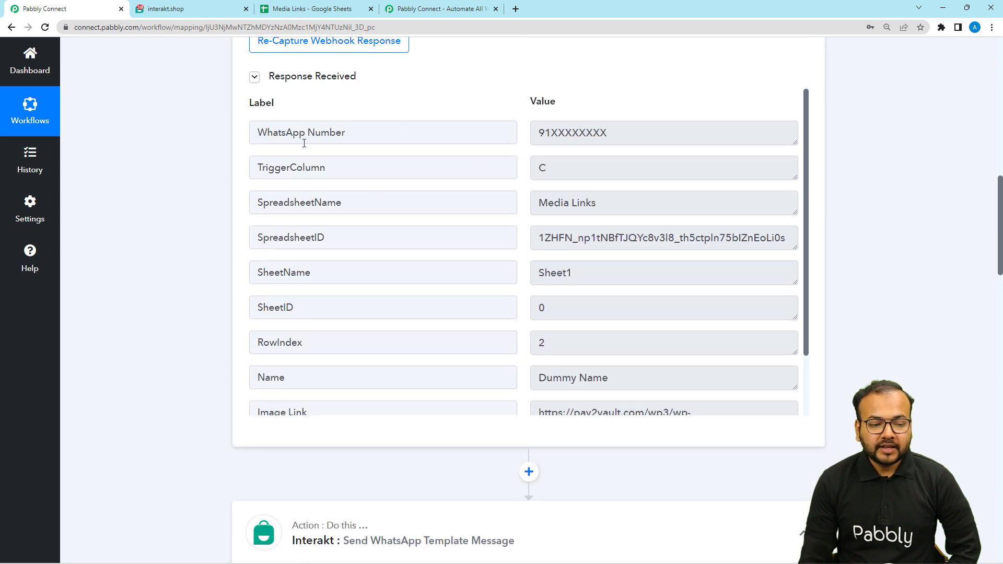
Fill the Interakt action's Full Phone Number with "+" followed by the mapped WhatsApp Number from the Google Sheets trigger.
{"action": "scroll", "coordinate": [185, 148], "scroll_direction": "down", "scroll_amount": 14}
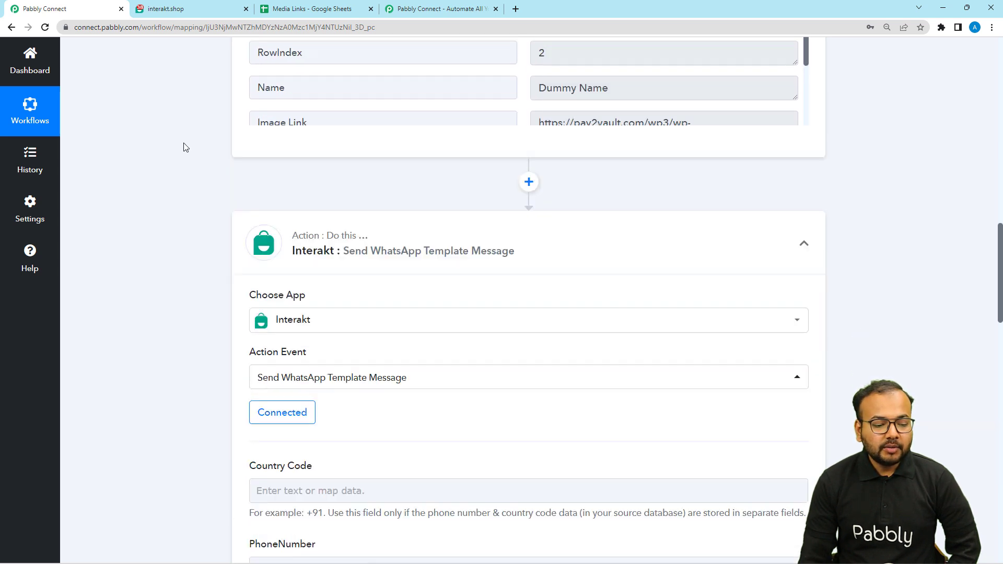
{"action": "scroll", "coordinate": [183, 157], "scroll_direction": "down", "scroll_amount": 2}
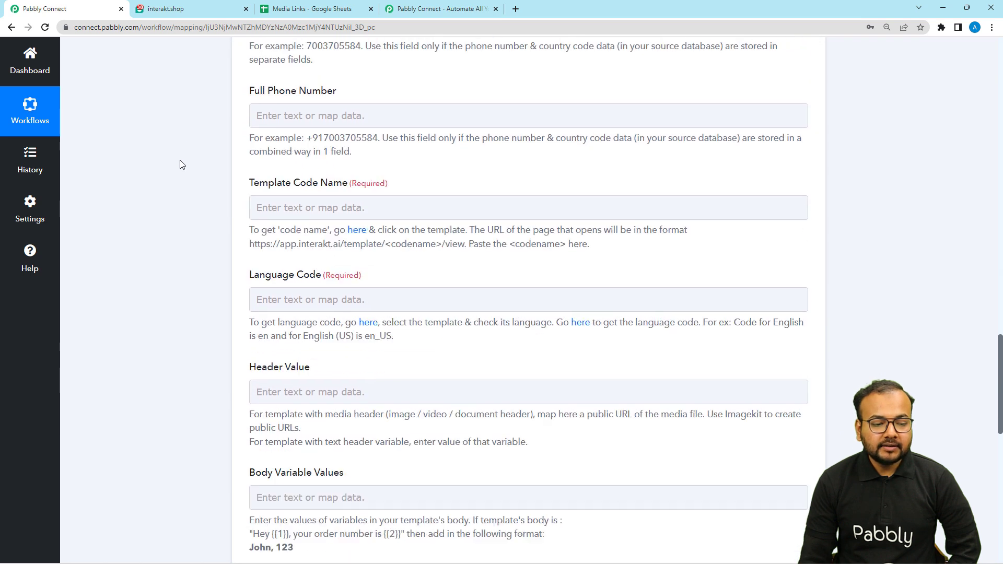
{"action": "left_click", "coordinate": [287, 115]}
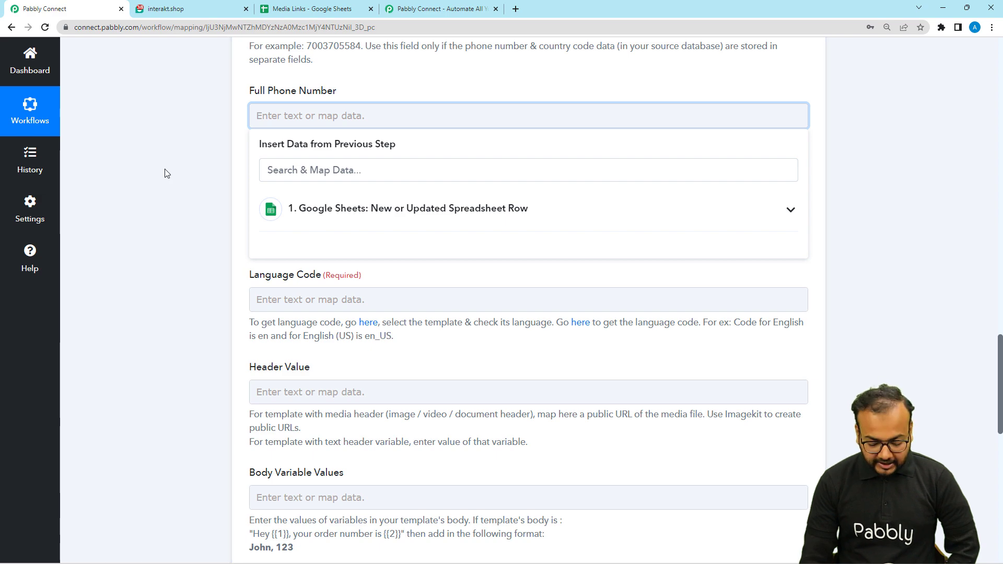
{"action": "type", "text": "+"}
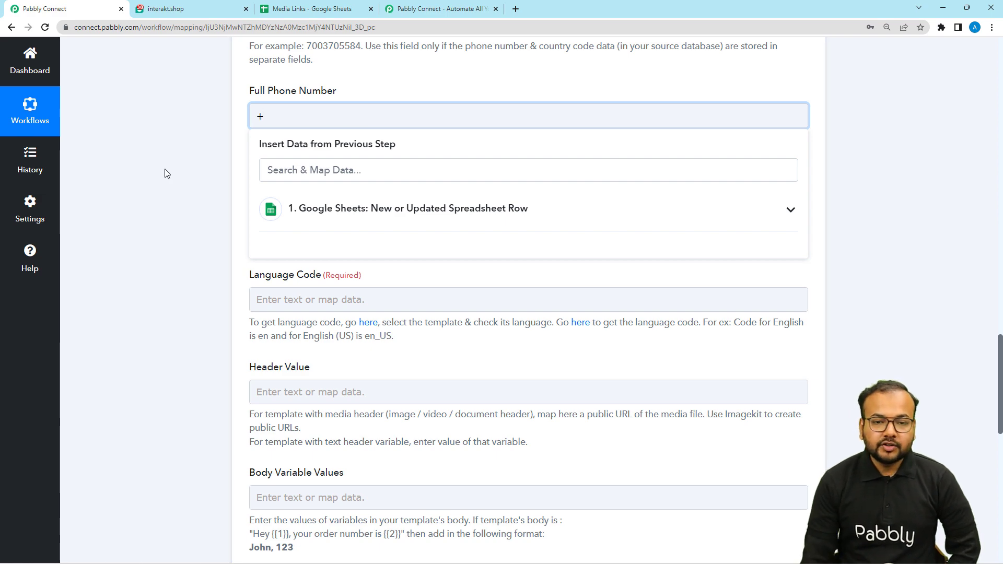
{"action": "left_click", "coordinate": [199, 187]}
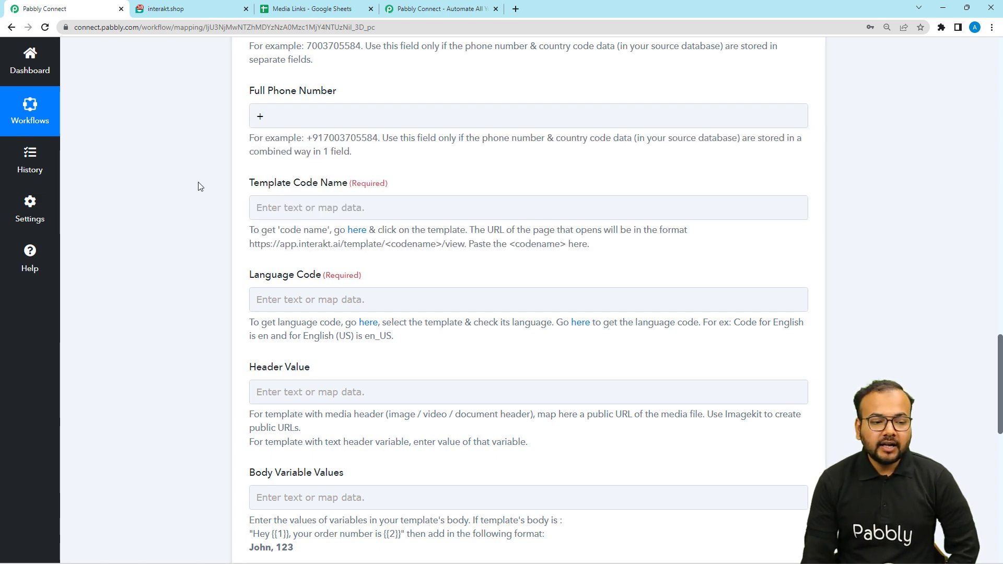
{"action": "scroll", "coordinate": [200, 186], "scroll_direction": "up", "scroll_amount": 10}
{"action": "scroll", "coordinate": [199, 186], "scroll_direction": "up", "scroll_amount": 5}
{"action": "scroll", "coordinate": [199, 186], "scroll_direction": "down", "scroll_amount": 15}
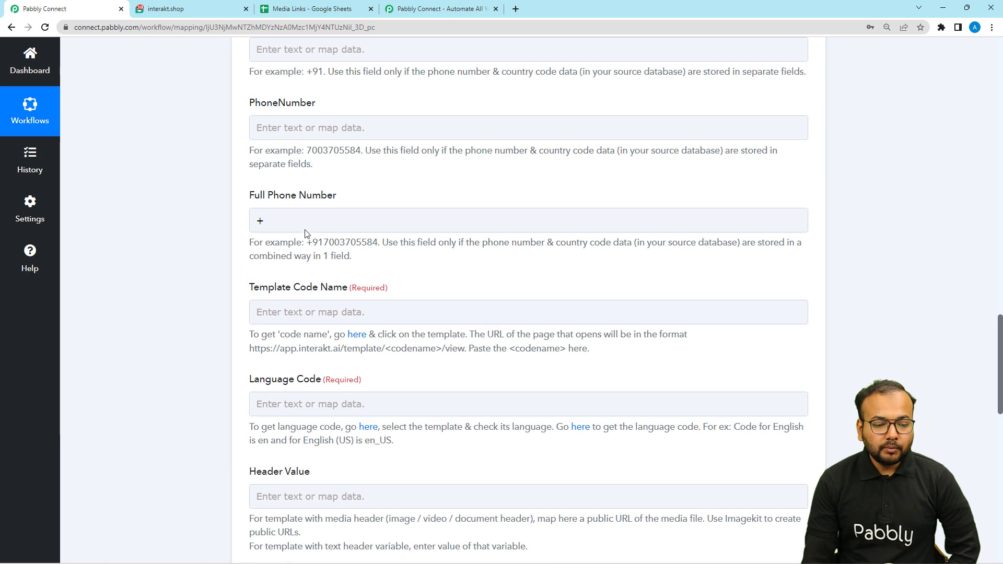
{"action": "left_click", "coordinate": [271, 216]}
{"action": "left_click", "coordinate": [272, 222]}
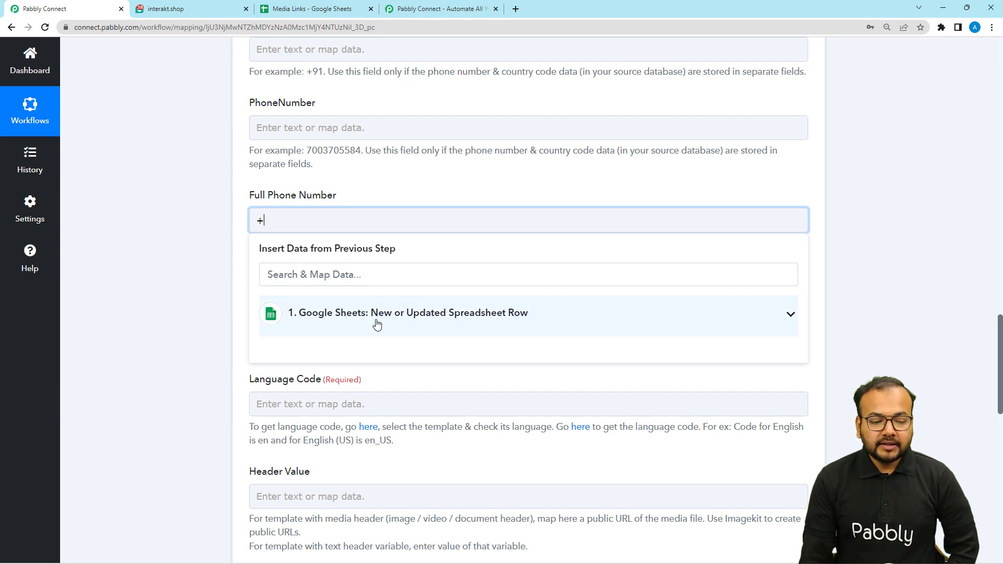
{"action": "left_click", "coordinate": [326, 320]}
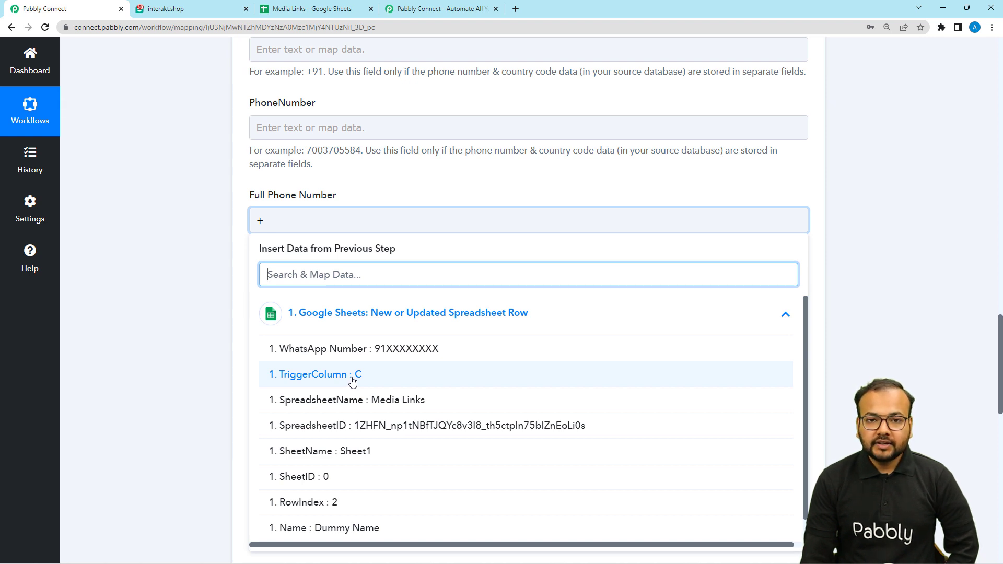
{"action": "left_click", "coordinate": [369, 353]}
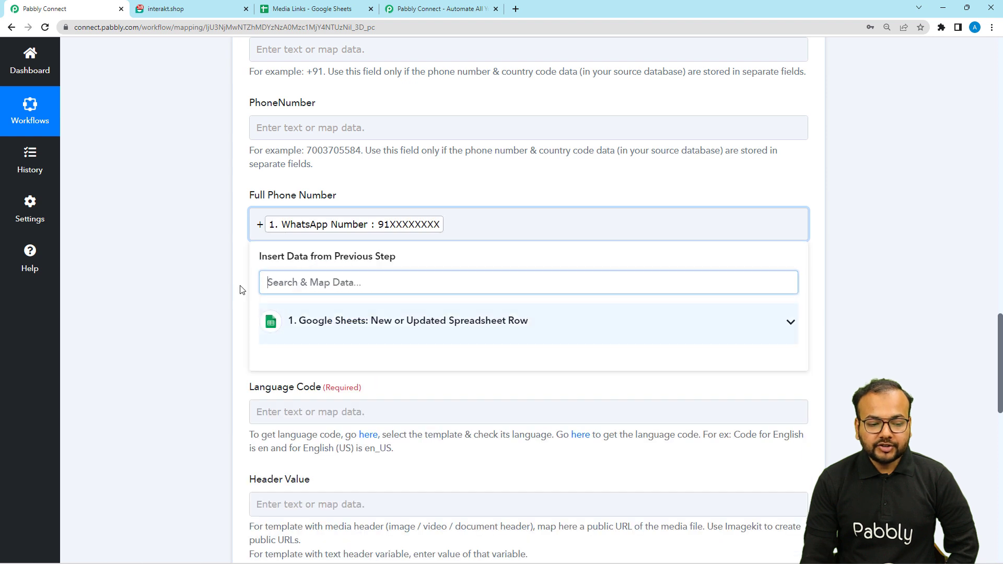
{"action": "left_click", "coordinate": [198, 255]}
Switch to Interakt's WhatsApp Templates and open the republic_day_wishes template for its code name.
{"action": "scroll", "coordinate": [197, 254], "scroll_direction": "down", "scroll_amount": 3}
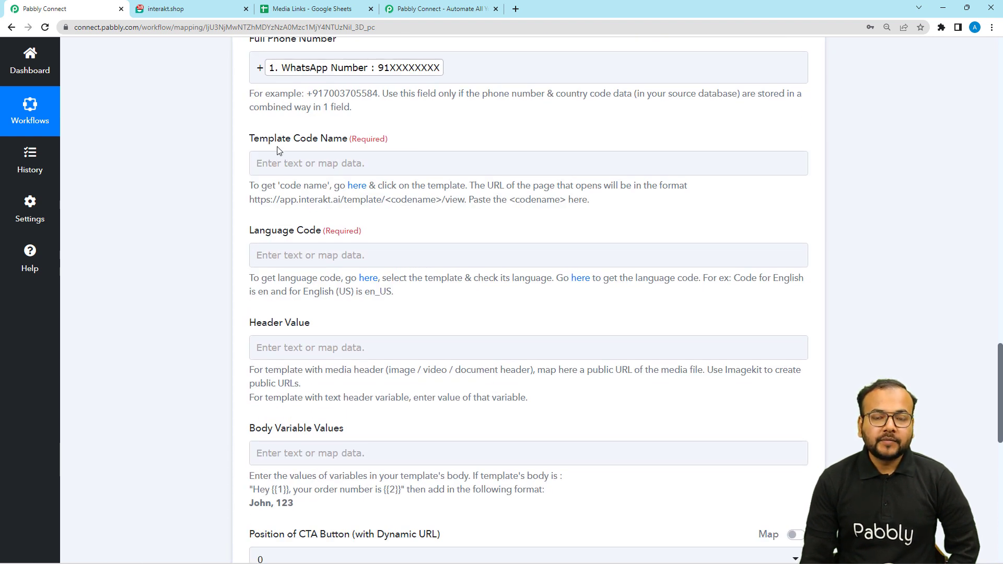
{"action": "scroll", "coordinate": [211, 180], "scroll_direction": "up", "scroll_amount": 4}
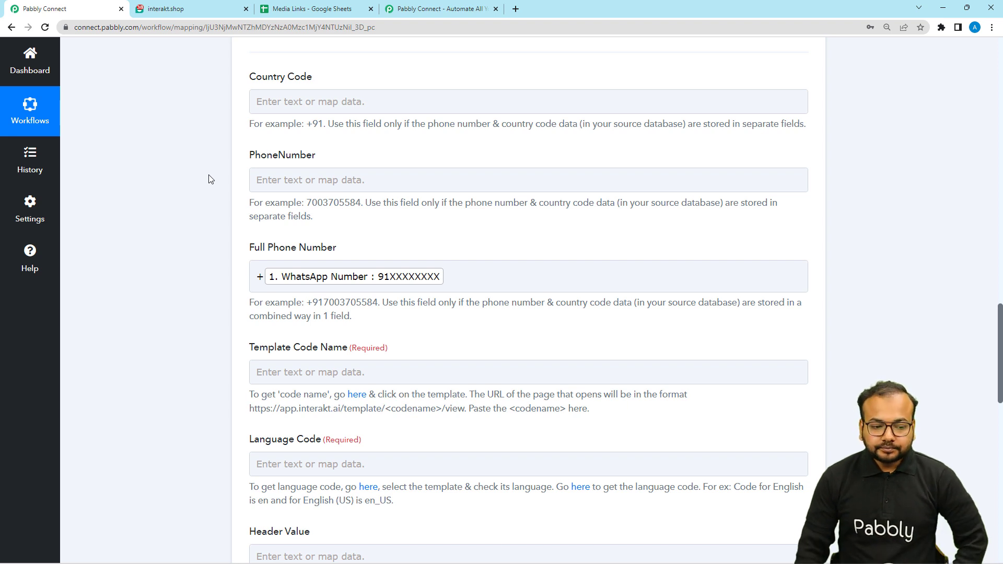
{"action": "left_click", "coordinate": [184, 11]}
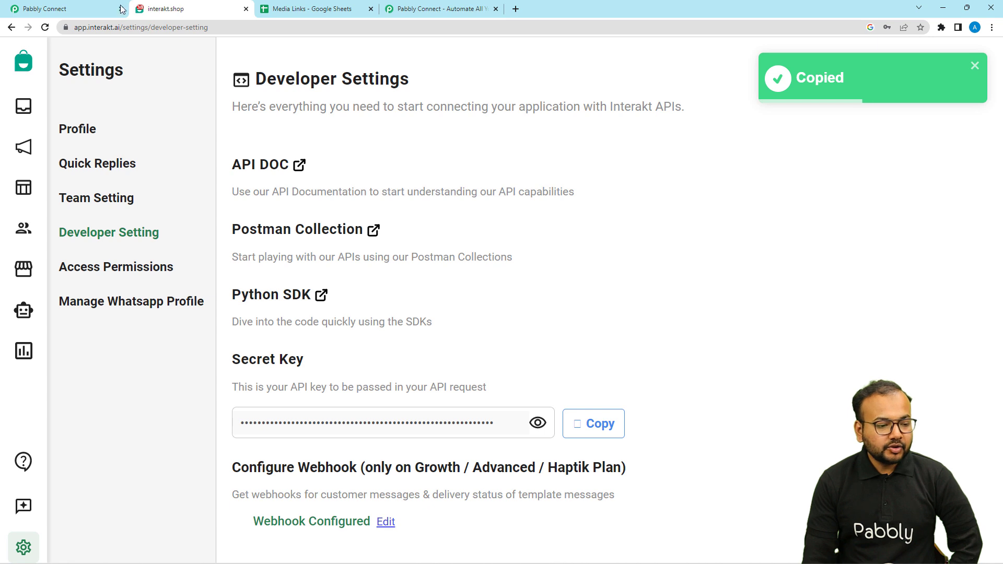
{"action": "left_click", "coordinate": [23, 192]}
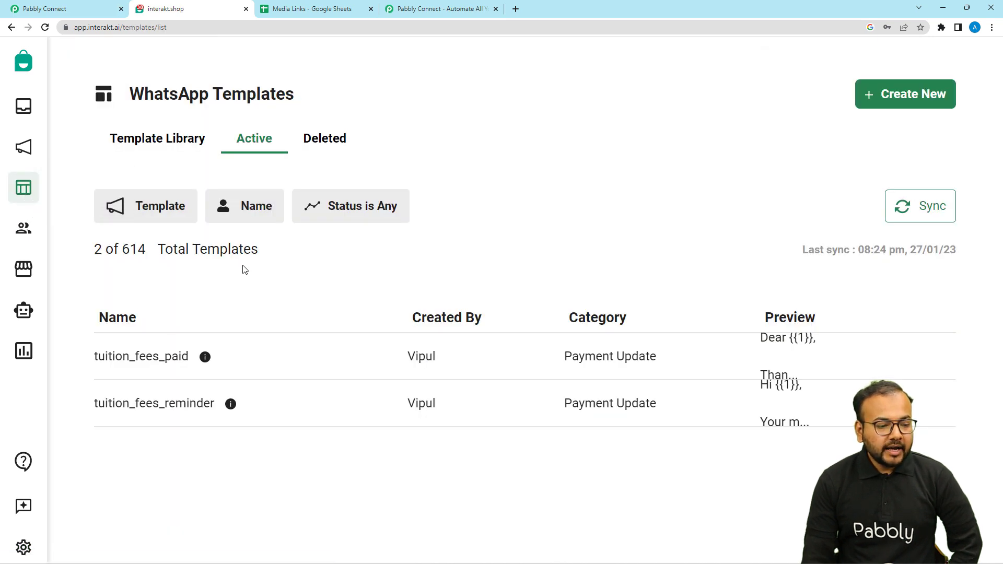
{"action": "left_click", "coordinate": [96, 11]}
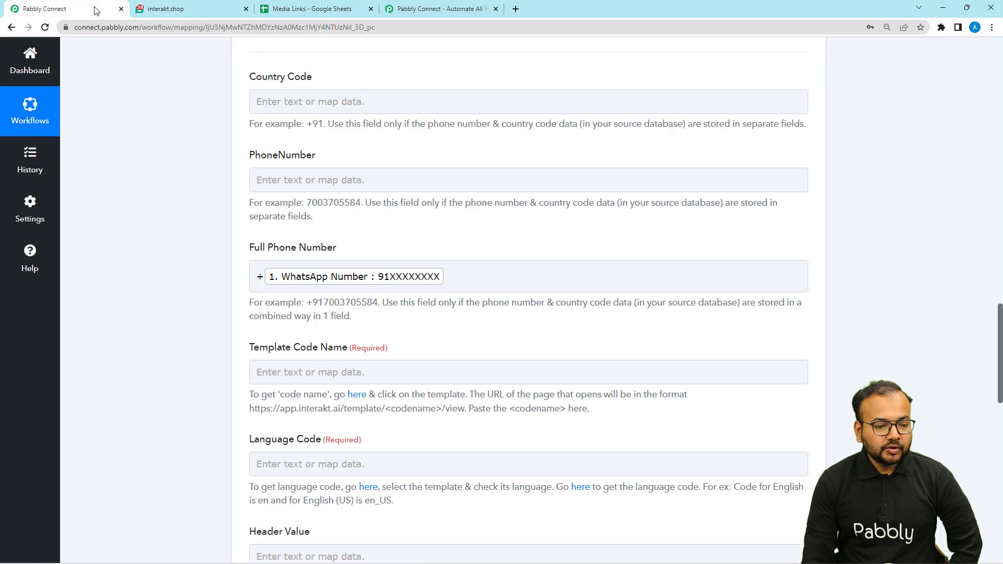
{"action": "left_click", "coordinate": [167, 8]}
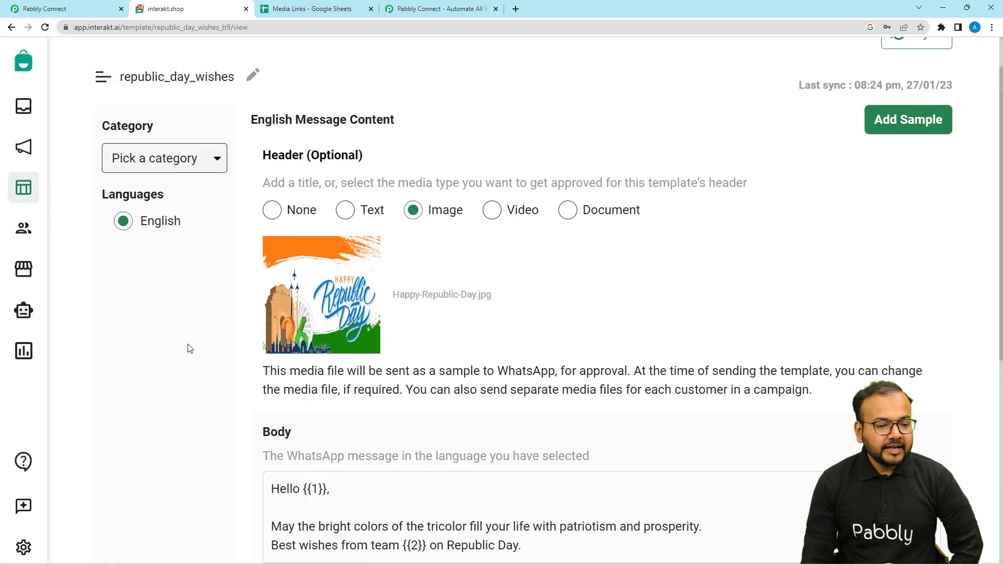
Examine the republic_day_wishes template's name, language, image header, body variables, footer and button settings.
{"action": "scroll", "coordinate": [230, 273], "scroll_direction": "up", "scroll_amount": 1}
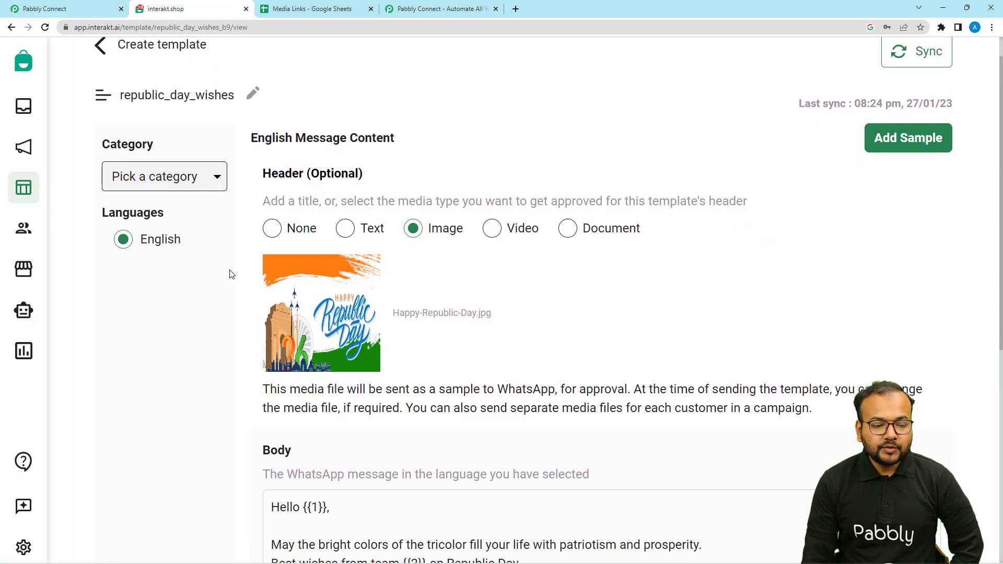
{"action": "scroll", "coordinate": [230, 273], "scroll_direction": "down", "scroll_amount": 1}
{"action": "scroll", "coordinate": [230, 273], "scroll_direction": "up", "scroll_amount": 2}
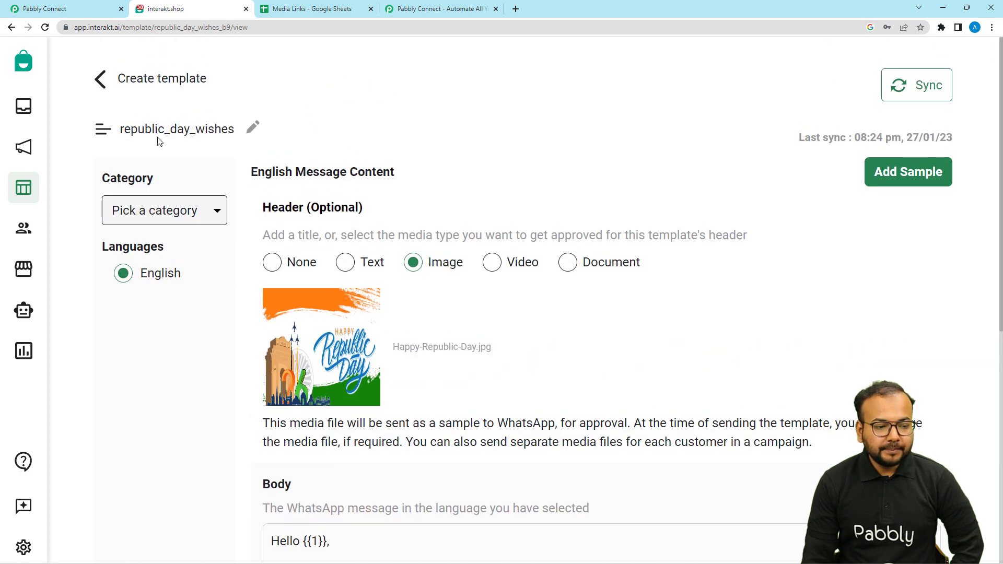
{"action": "scroll", "coordinate": [422, 176], "scroll_direction": "down", "scroll_amount": 1}
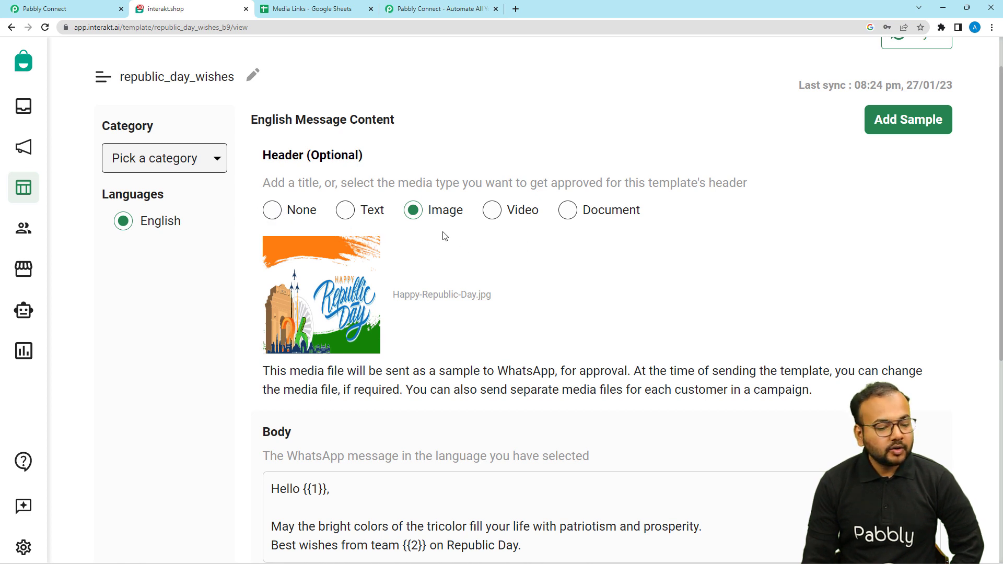
{"action": "scroll", "coordinate": [443, 235], "scroll_direction": "down", "scroll_amount": 2}
{"action": "scroll", "coordinate": [444, 235], "scroll_direction": "down", "scroll_amount": 6}
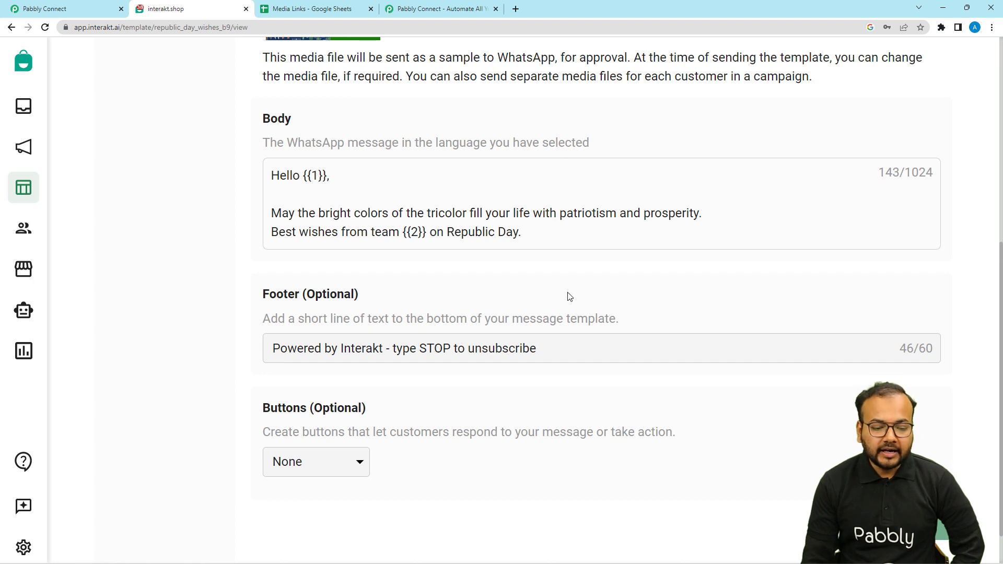
Review the republic_day_wishes template's header image, body and footer, and check which code name the Interakt action's Template Code Name requires.
{"action": "scroll", "coordinate": [230, 317], "scroll_direction": "down", "scroll_amount": 1}
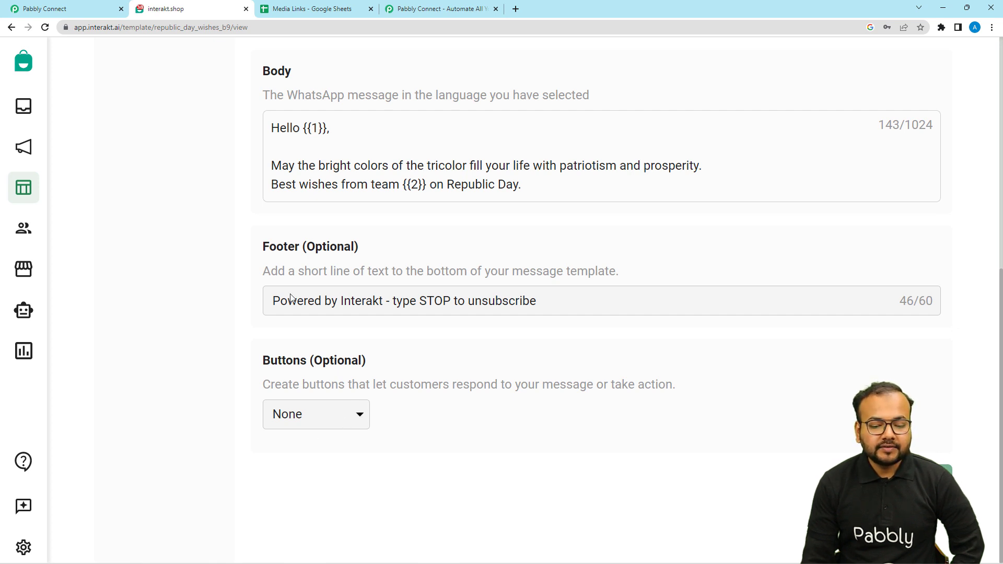
{"action": "scroll", "coordinate": [291, 294], "scroll_direction": "up", "scroll_amount": 6}
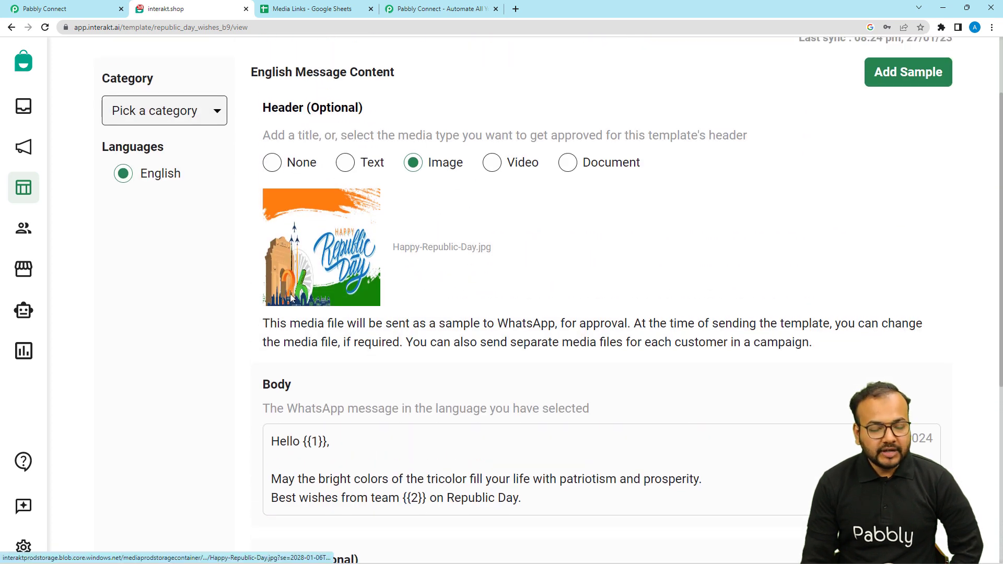
{"action": "scroll", "coordinate": [291, 296], "scroll_direction": "down", "scroll_amount": 1}
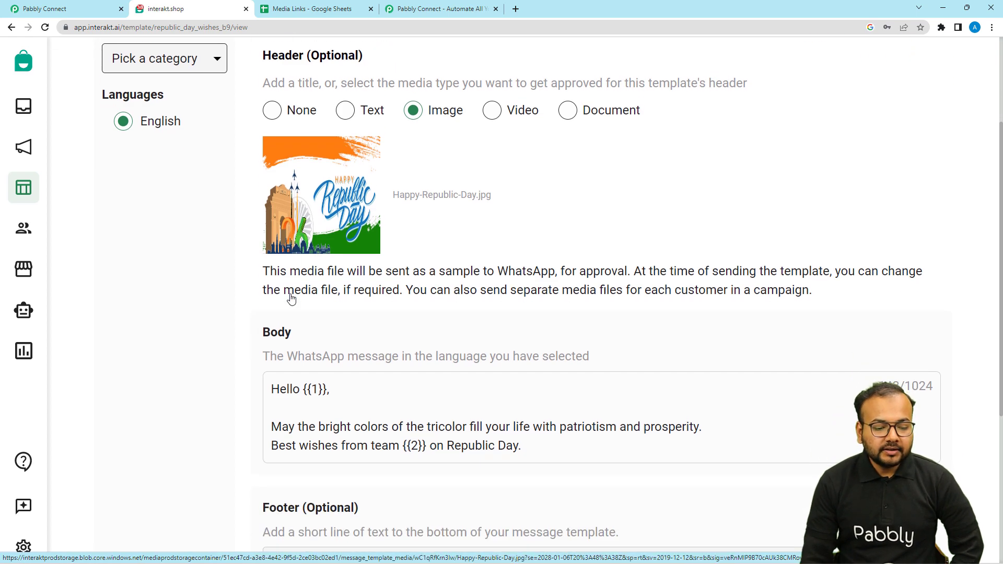
{"action": "scroll", "coordinate": [291, 293], "scroll_direction": "down", "scroll_amount": 2}
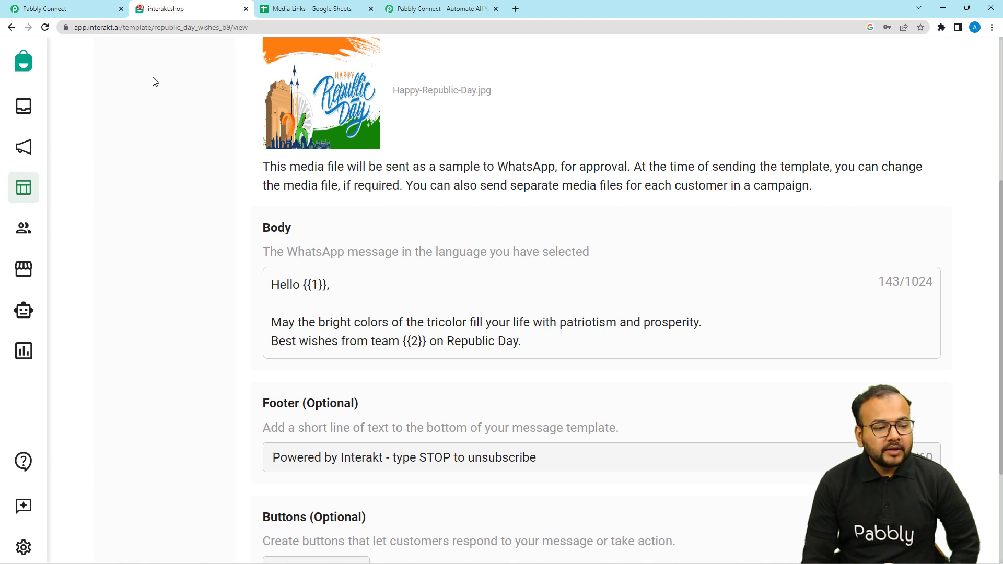
{"action": "scroll", "coordinate": [220, 116], "scroll_direction": "up", "scroll_amount": 3}
{"action": "left_click", "coordinate": [91, 10]}
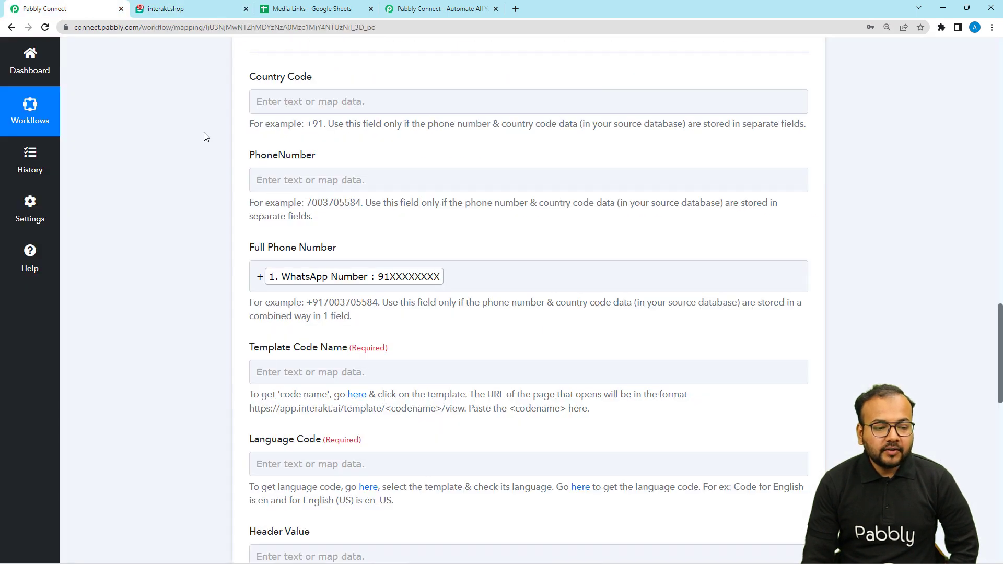
{"action": "scroll", "coordinate": [293, 251], "scroll_direction": "down", "scroll_amount": 3}
{"action": "left_click", "coordinate": [274, 216]}
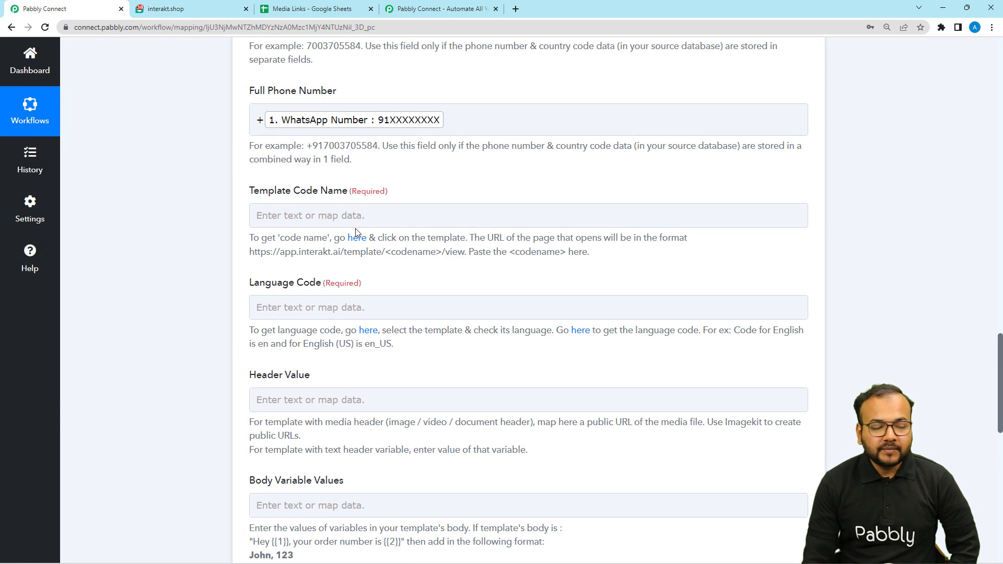
{"action": "left_click", "coordinate": [209, 9]}
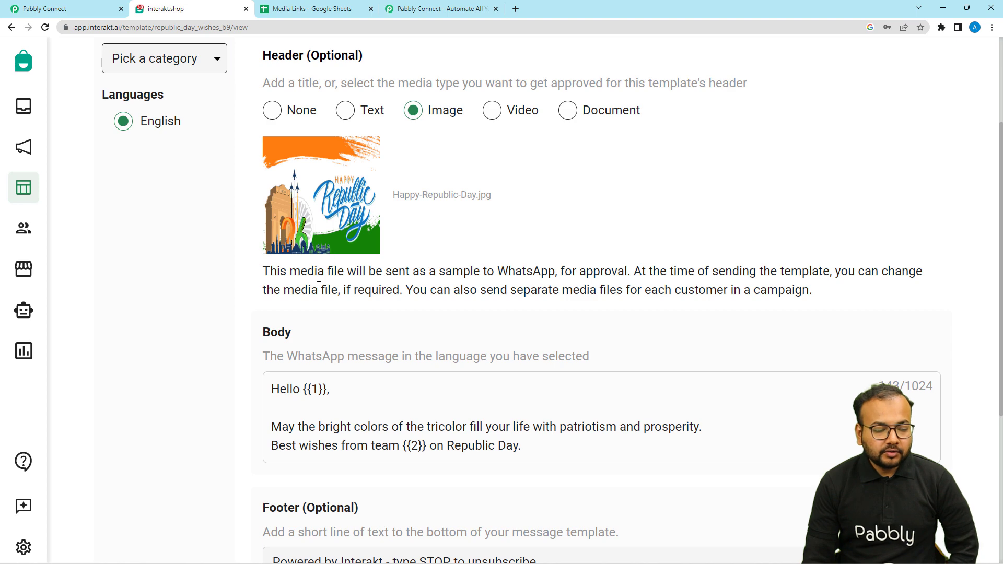
{"action": "scroll", "coordinate": [324, 258], "scroll_direction": "up", "scroll_amount": 3}
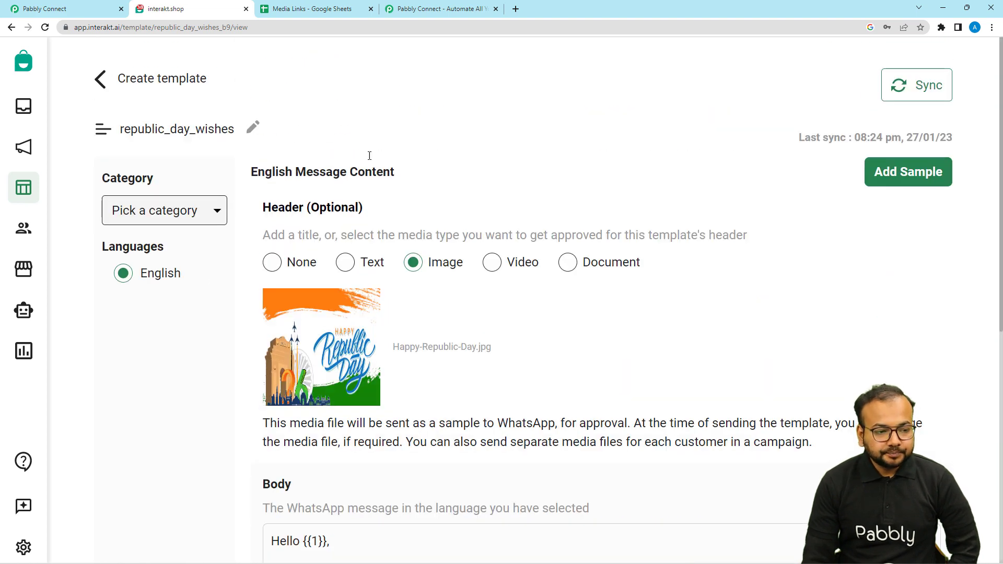
Copy the code name republic_day_wishes_b9 from the template page's URL into the Interakt action's Template Code Name.
{"action": "double_click", "coordinate": [179, 28]}
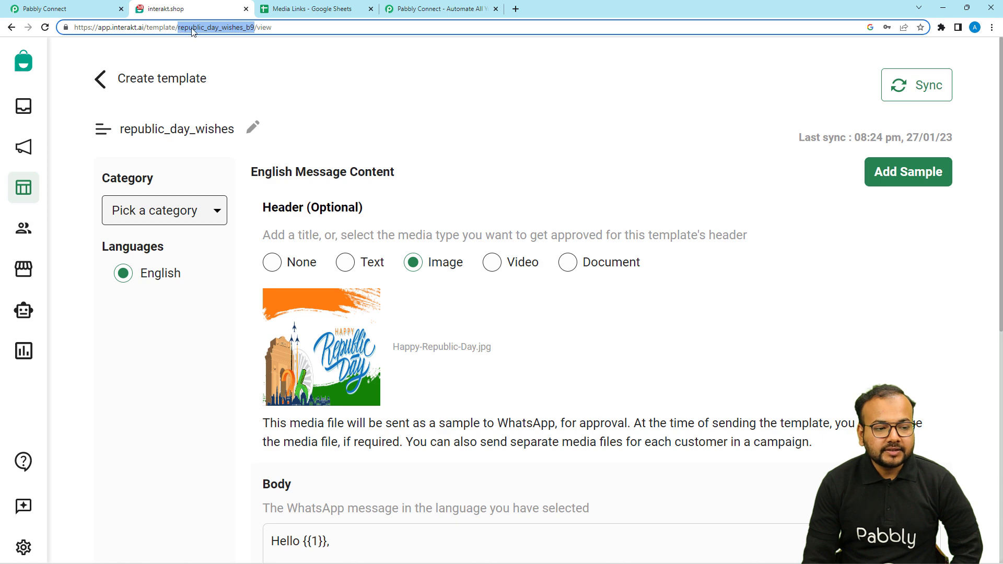
{"action": "right_click", "coordinate": [200, 31]}
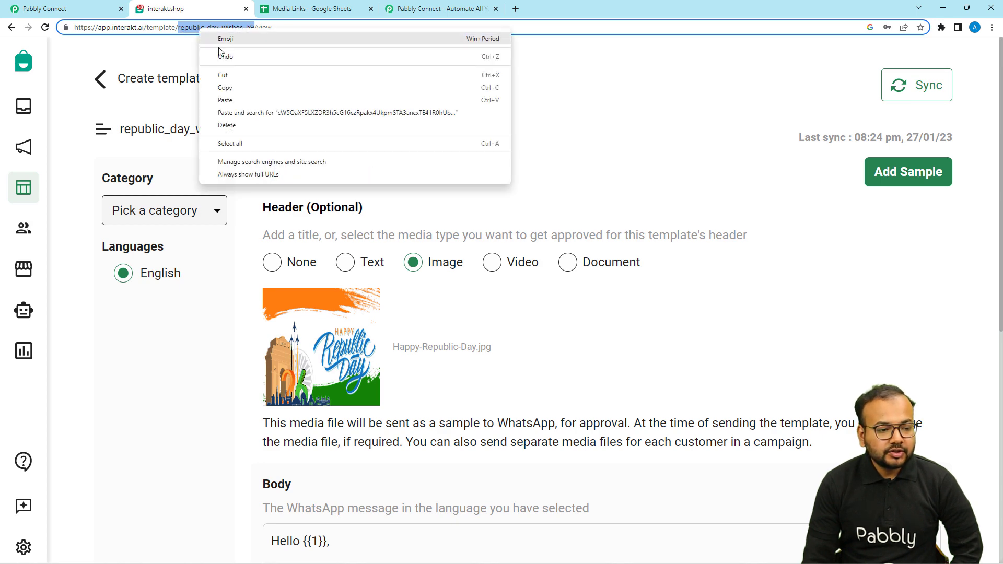
{"action": "left_click", "coordinate": [226, 88]}
{"action": "left_click", "coordinate": [87, 14]}
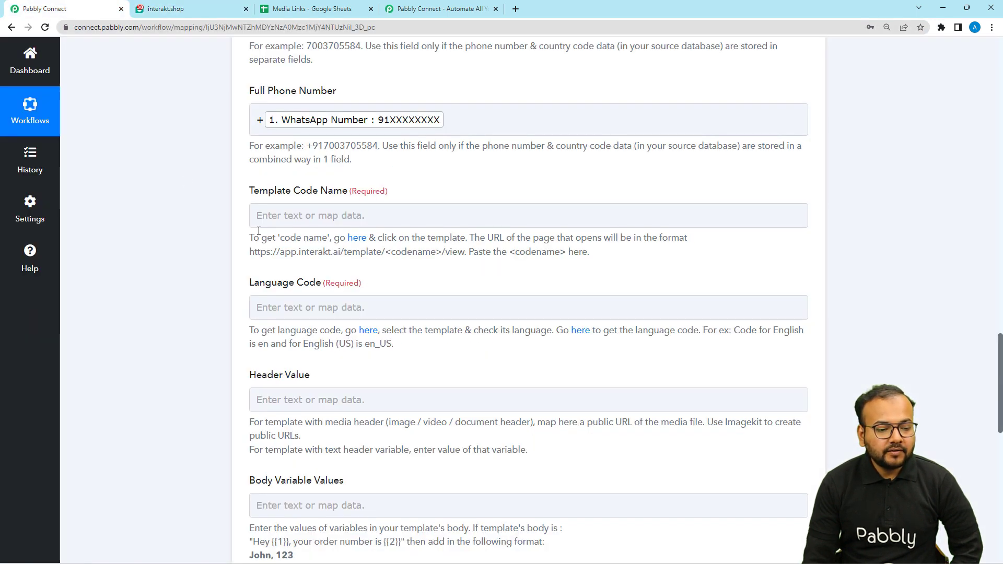
{"action": "left_click", "coordinate": [274, 217]}
{"action": "right_click", "coordinate": [274, 219]}
{"action": "left_click", "coordinate": [322, 303]}
{"action": "left_click", "coordinate": [167, 235]}
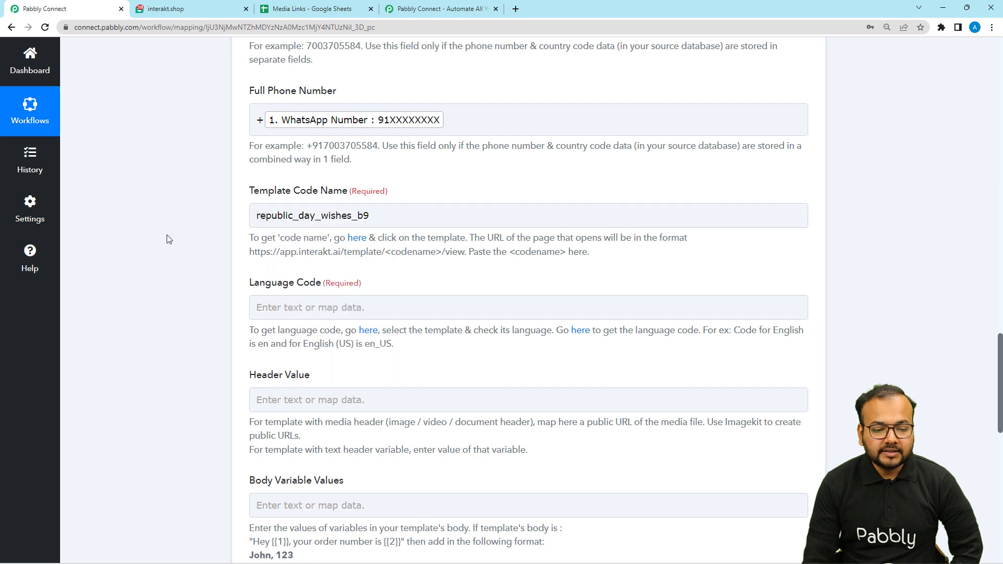
Check the template's language in Interakt and set the action's Language Code to en.
{"action": "scroll", "coordinate": [167, 235], "scroll_direction": "down", "scroll_amount": 2}
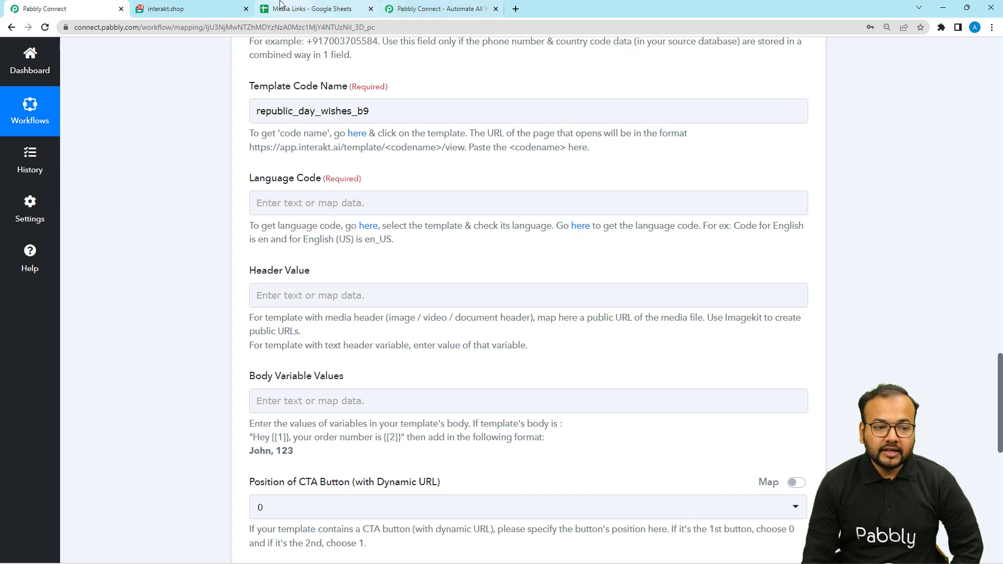
{"action": "left_click", "coordinate": [194, 13]}
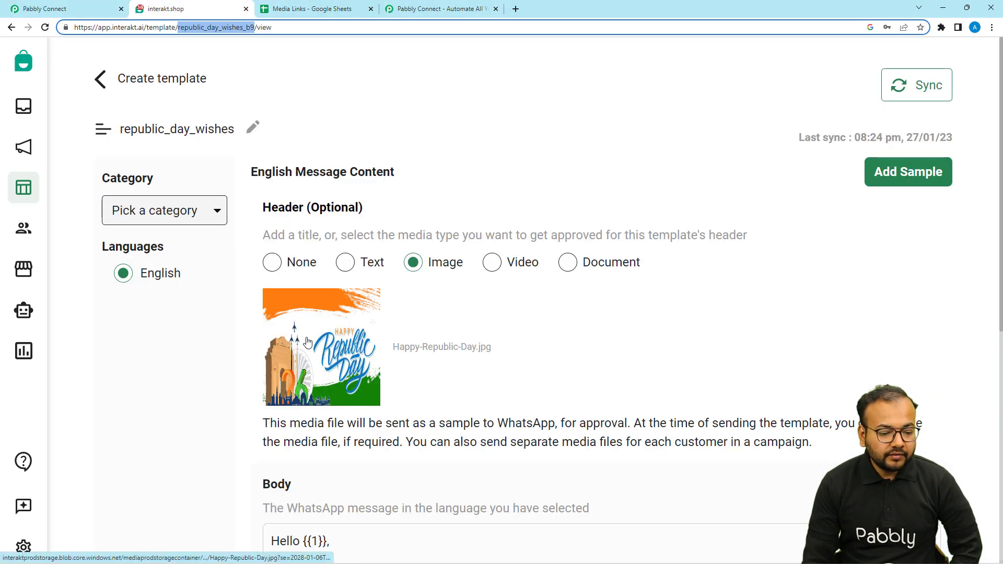
{"action": "scroll", "coordinate": [307, 342], "scroll_direction": "down", "scroll_amount": 5}
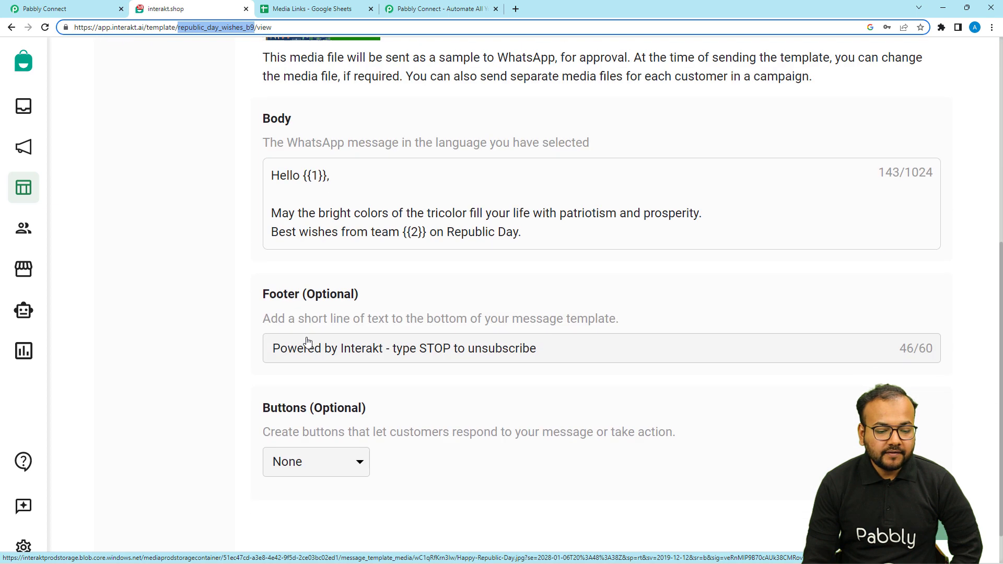
{"action": "scroll", "coordinate": [307, 342], "scroll_direction": "up", "scroll_amount": 4}
{"action": "scroll", "coordinate": [307, 342], "scroll_direction": "up", "scroll_amount": 3}
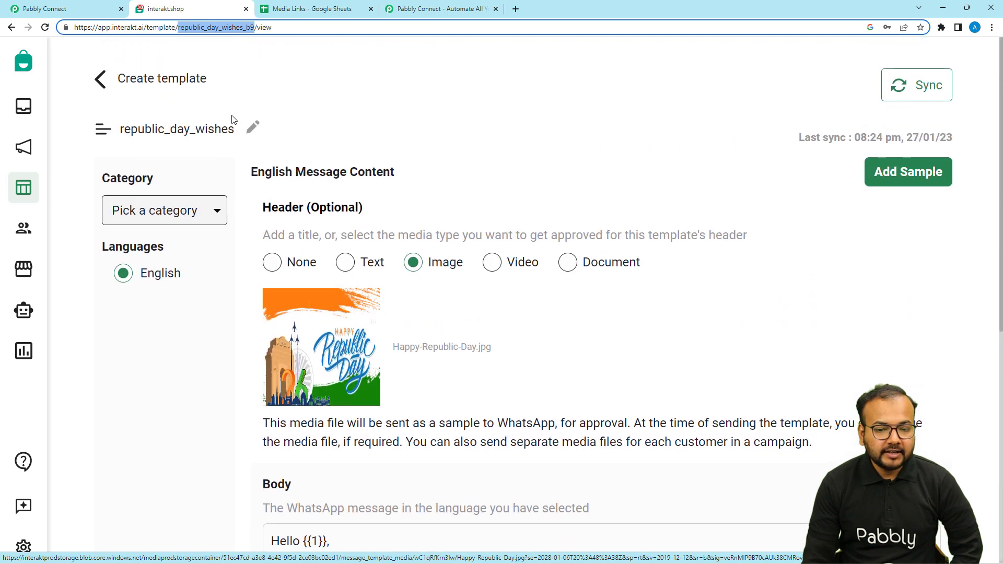
{"action": "left_click", "coordinate": [44, 8]}
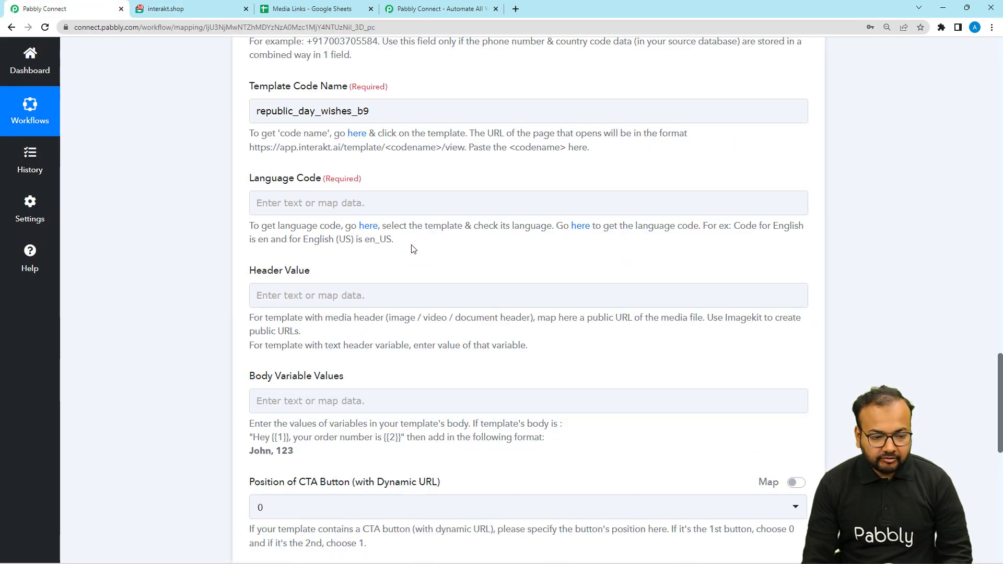
{"action": "left_click", "coordinate": [275, 208]}
{"action": "type", "text": "en"}
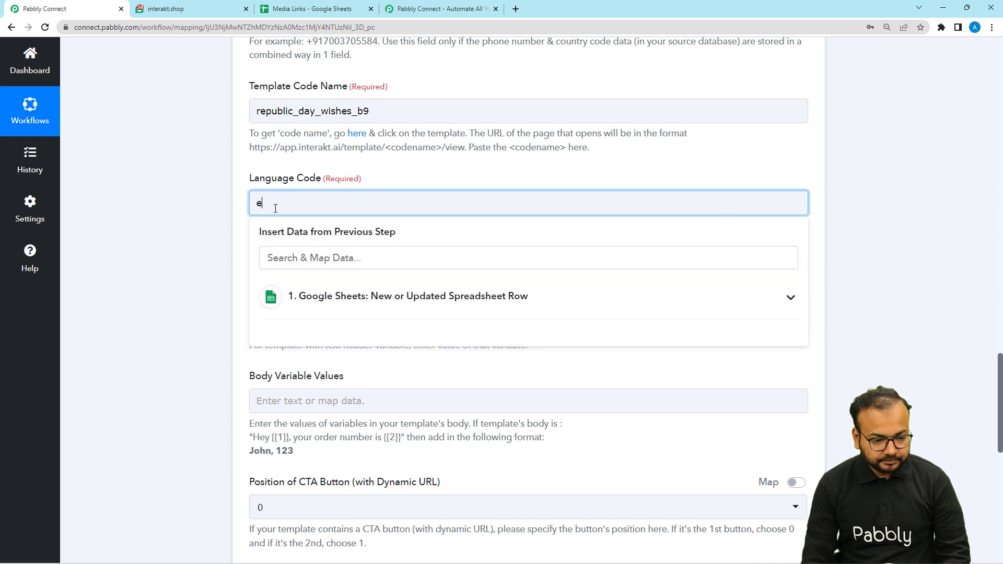
{"action": "left_click", "coordinate": [219, 223]}
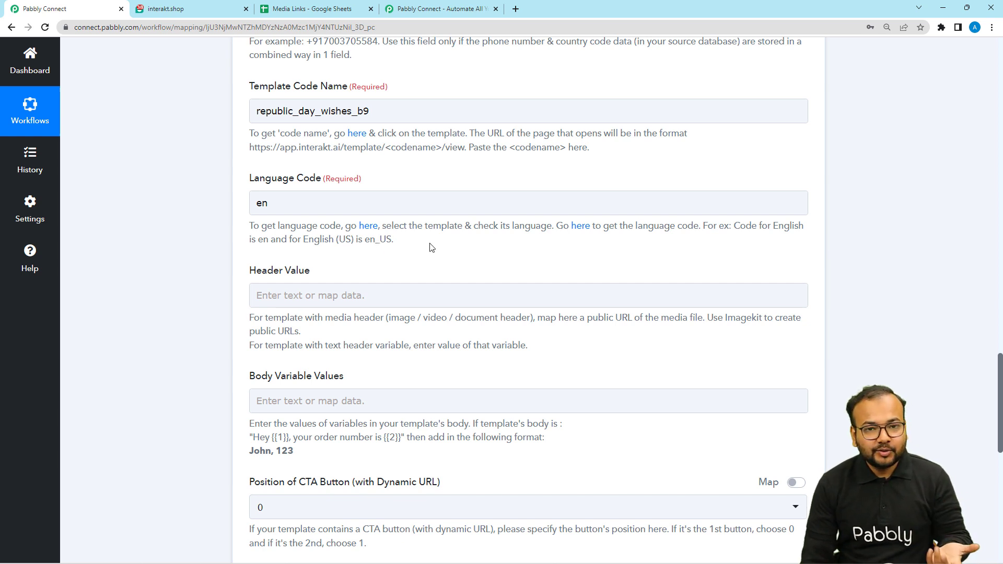
Check the image URL in the trigger's response and map Image Link from the Google Sheets trigger into the Header Value.
{"action": "scroll", "coordinate": [190, 219], "scroll_direction": "down", "scroll_amount": 1}
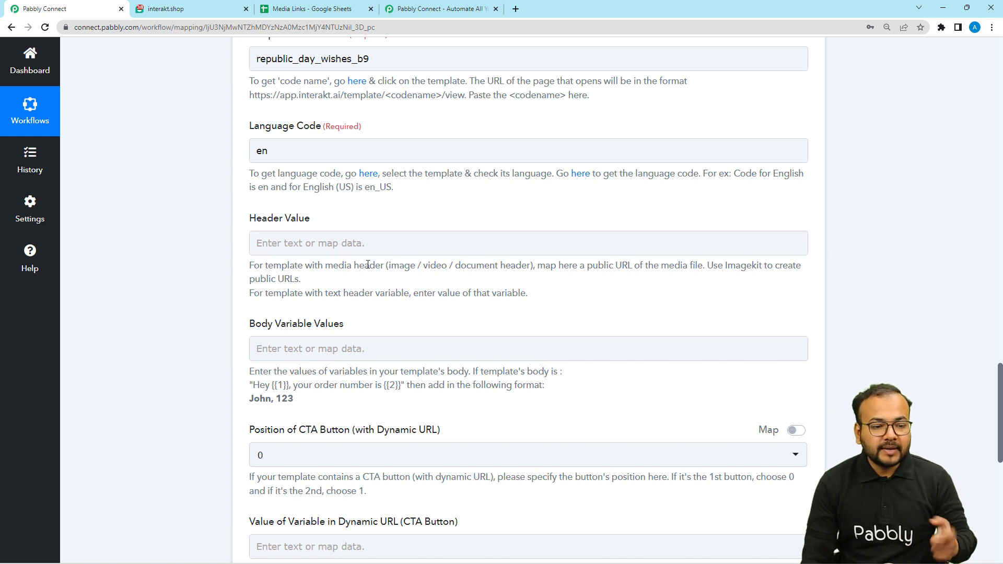
{"action": "scroll", "coordinate": [225, 256], "scroll_direction": "up", "scroll_amount": 10}
{"action": "scroll", "coordinate": [225, 258], "scroll_direction": "up", "scroll_amount": 11}
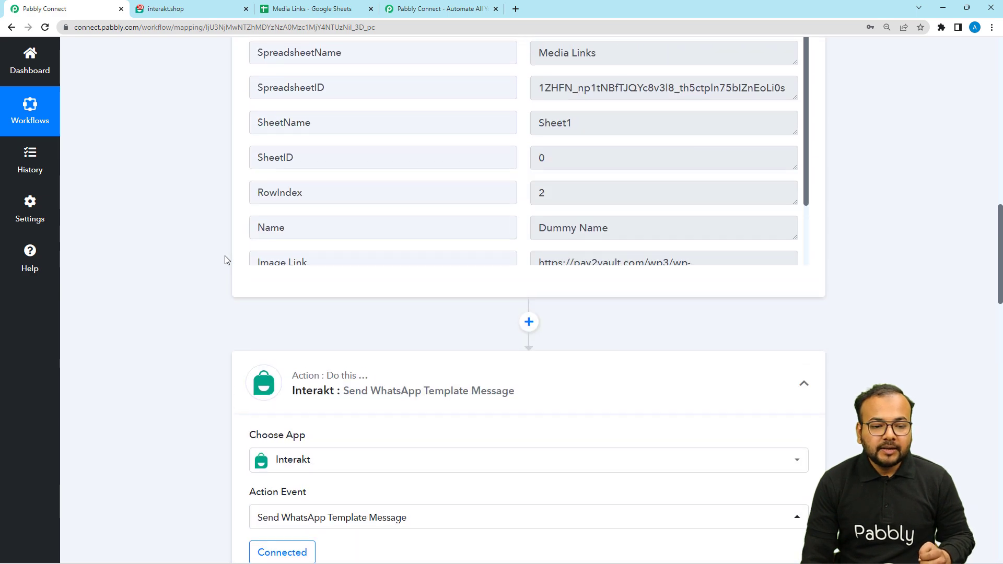
{"action": "scroll", "coordinate": [225, 259], "scroll_direction": "down", "scroll_amount": 5}
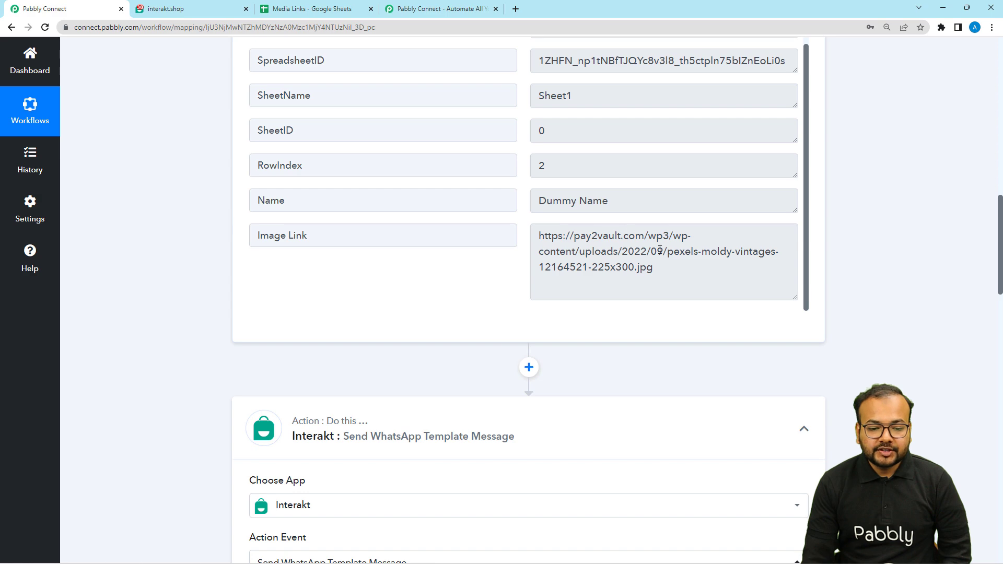
{"action": "scroll", "coordinate": [175, 251], "scroll_direction": "down", "scroll_amount": 9}
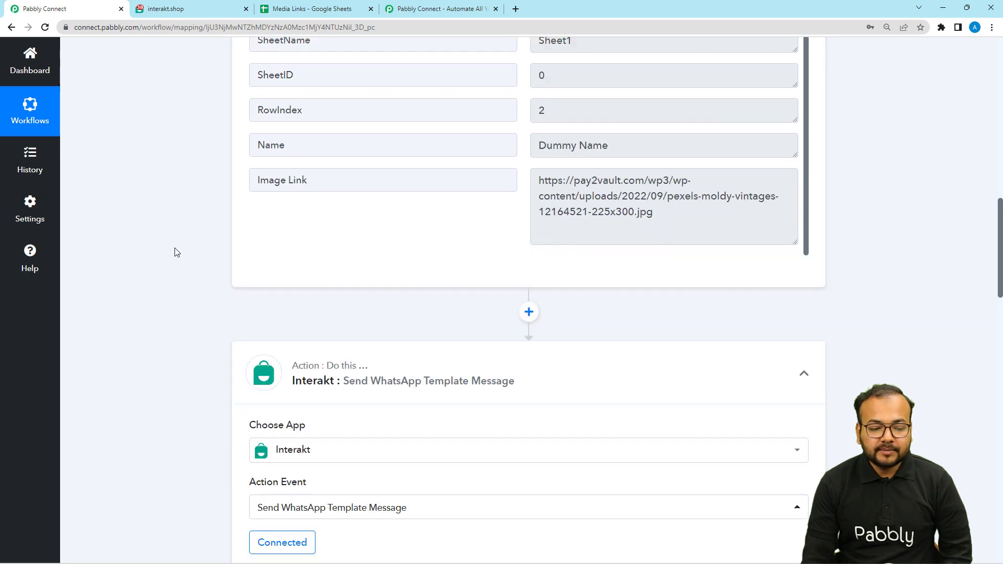
{"action": "scroll", "coordinate": [174, 251], "scroll_direction": "down", "scroll_amount": 9}
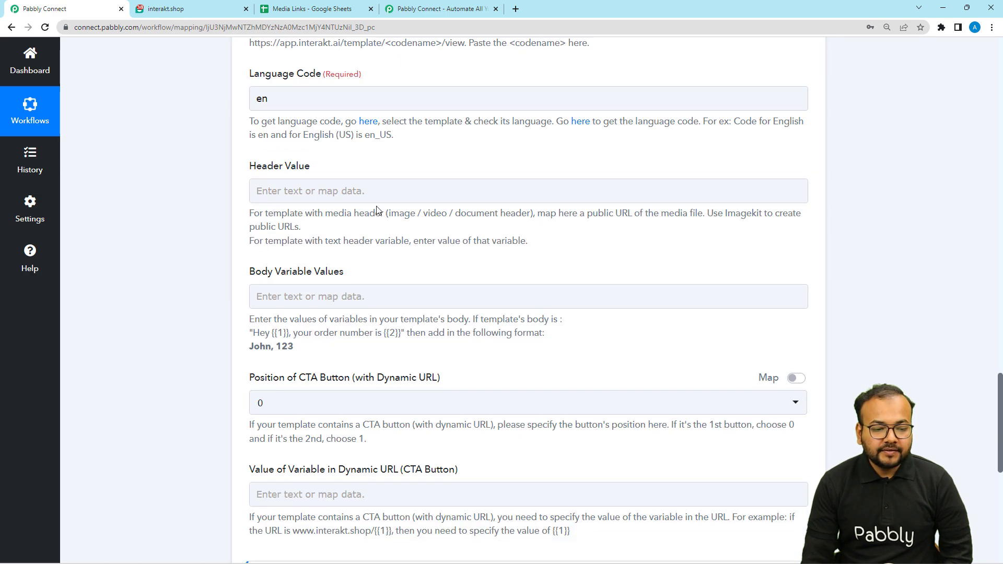
{"action": "left_click", "coordinate": [341, 192]}
{"action": "left_click", "coordinate": [367, 293]}
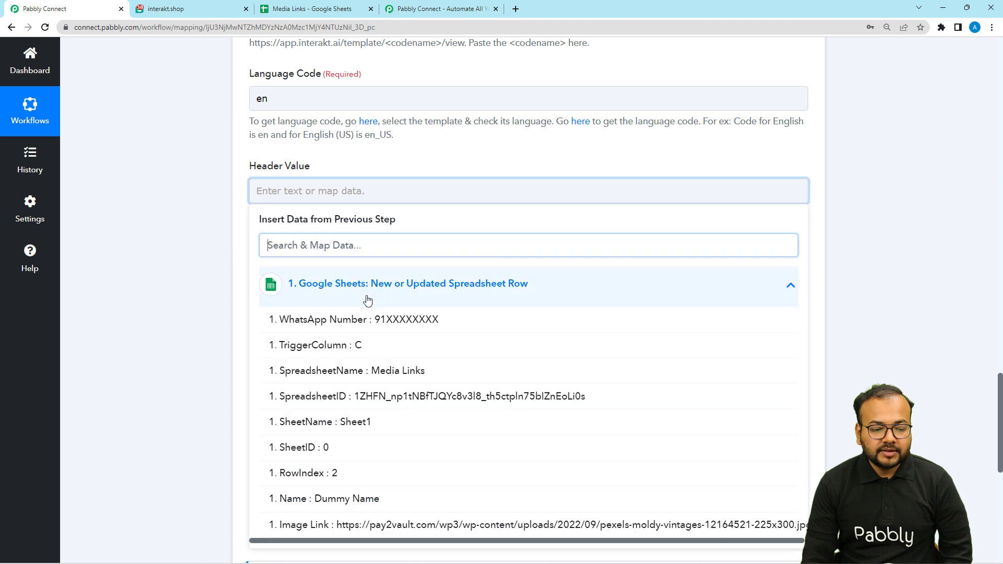
{"action": "scroll", "coordinate": [369, 311], "scroll_direction": "down", "scroll_amount": 1}
{"action": "left_click", "coordinate": [292, 472]}
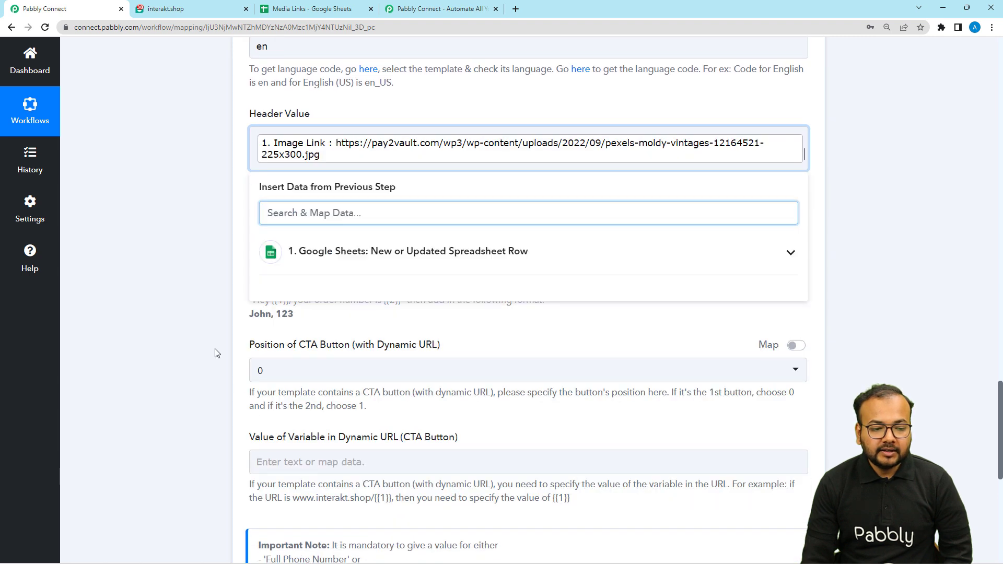
{"action": "left_click", "coordinate": [205, 343]}
Compare the Body Variable Values format with variables {{1}} and {{2}} in the republic_day_wishes template body.
{"action": "left_click", "coordinate": [310, 264]}
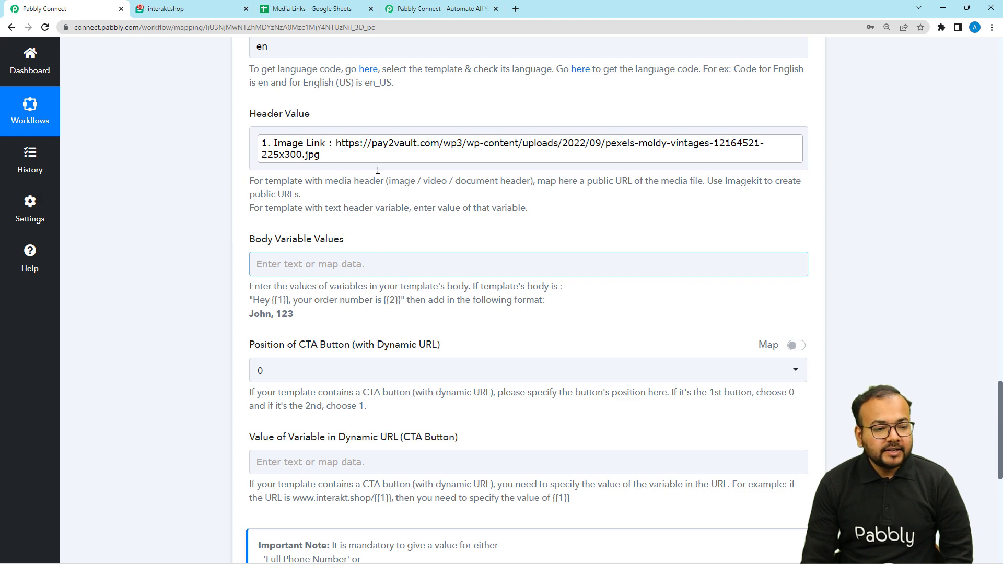
{"action": "left_click", "coordinate": [441, 8]}
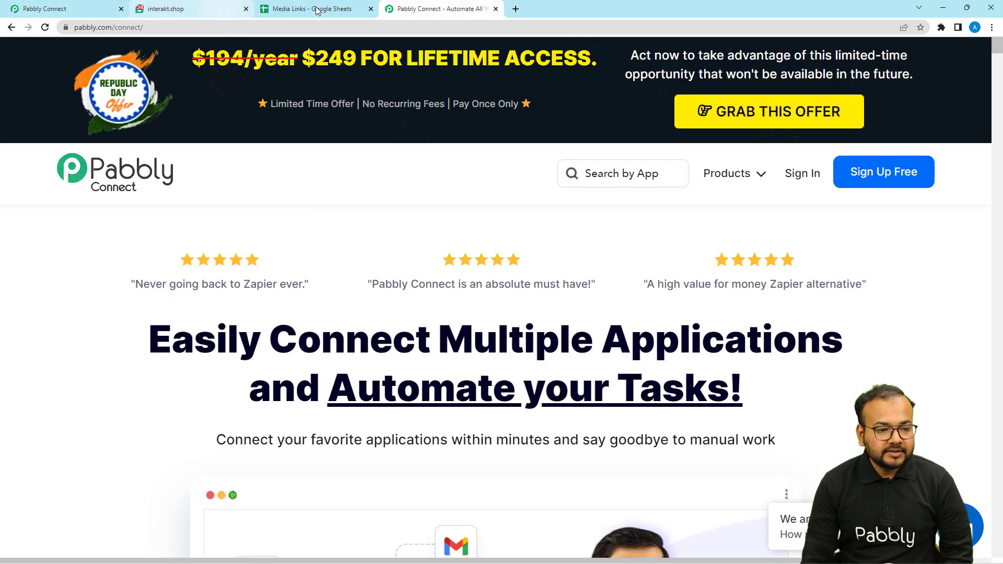
{"action": "left_click", "coordinate": [212, 8]}
{"action": "scroll", "coordinate": [319, 335], "scroll_direction": "down", "scroll_amount": 4}
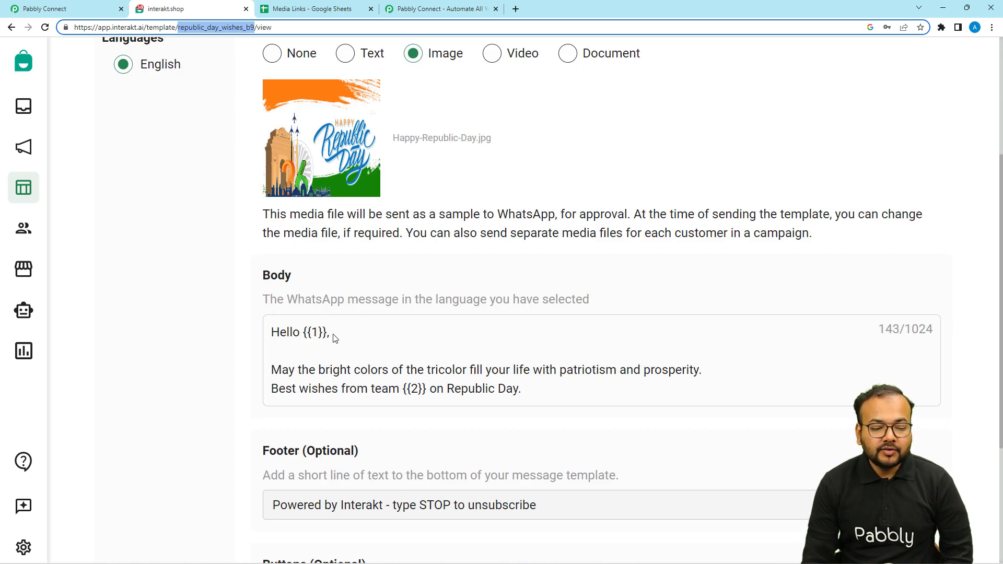
{"action": "left_click", "coordinate": [45, 9]}
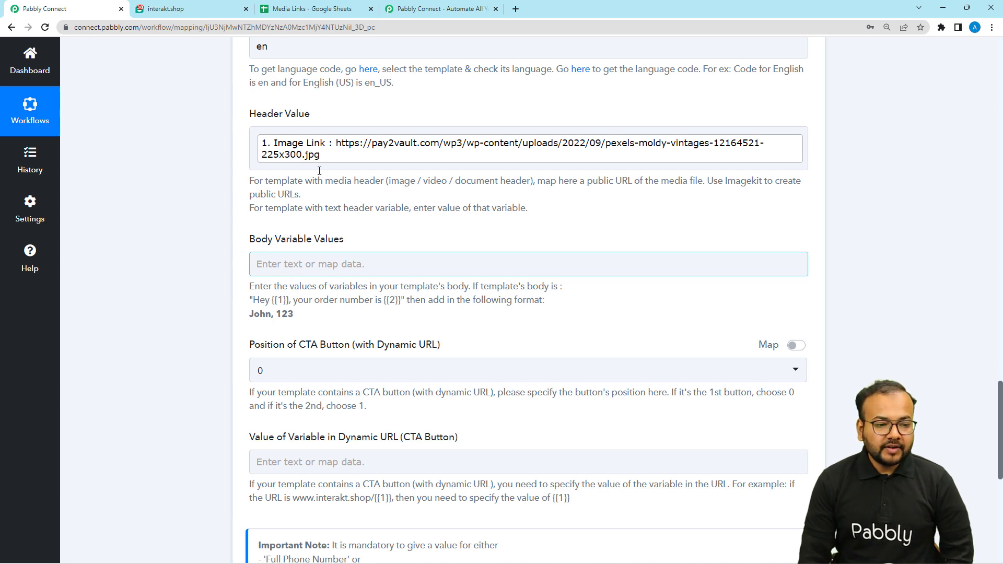
{"action": "left_click", "coordinate": [228, 5]}
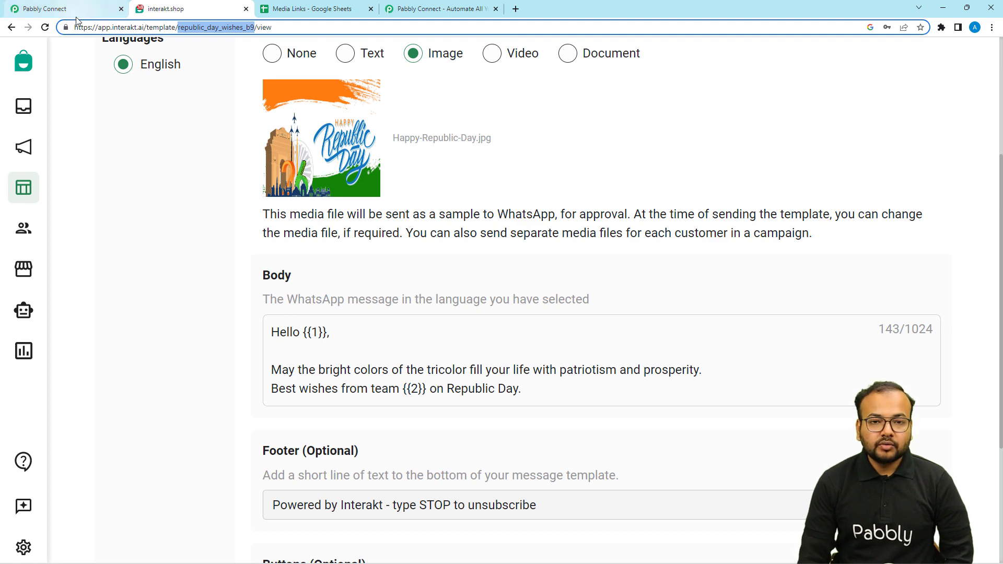
{"action": "left_click", "coordinate": [93, 15]}
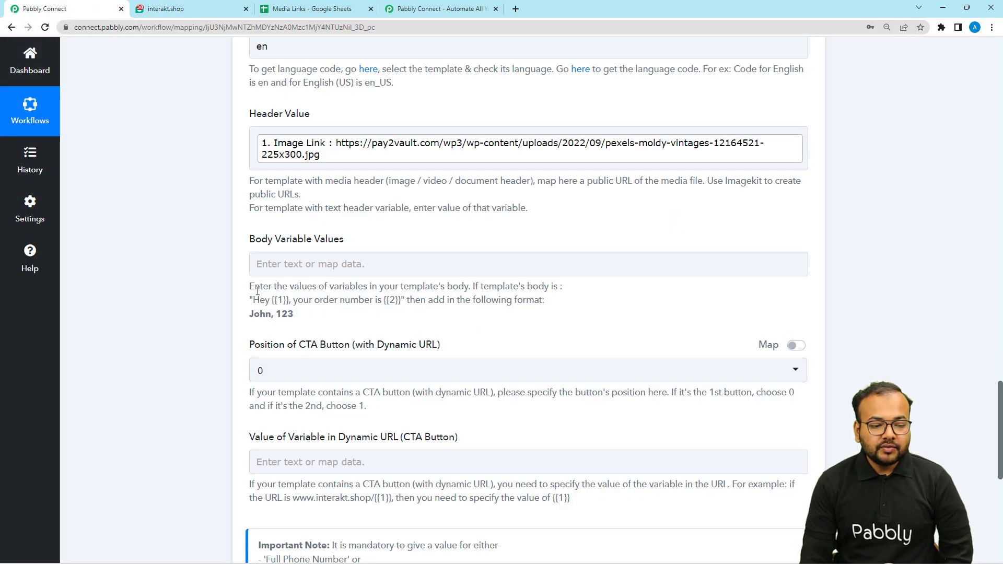
Map Name from the Google Sheets trigger into the Body Variable Values of the Interakt action.
{"action": "scroll", "coordinate": [272, 277], "scroll_direction": "up", "scroll_amount": 13}
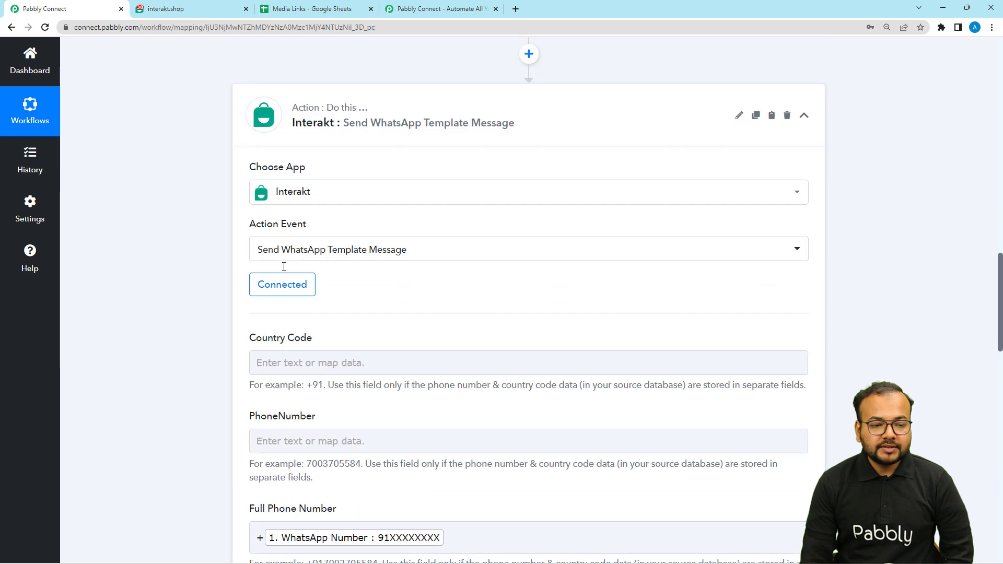
{"action": "scroll", "coordinate": [284, 267], "scroll_direction": "down", "scroll_amount": 15}
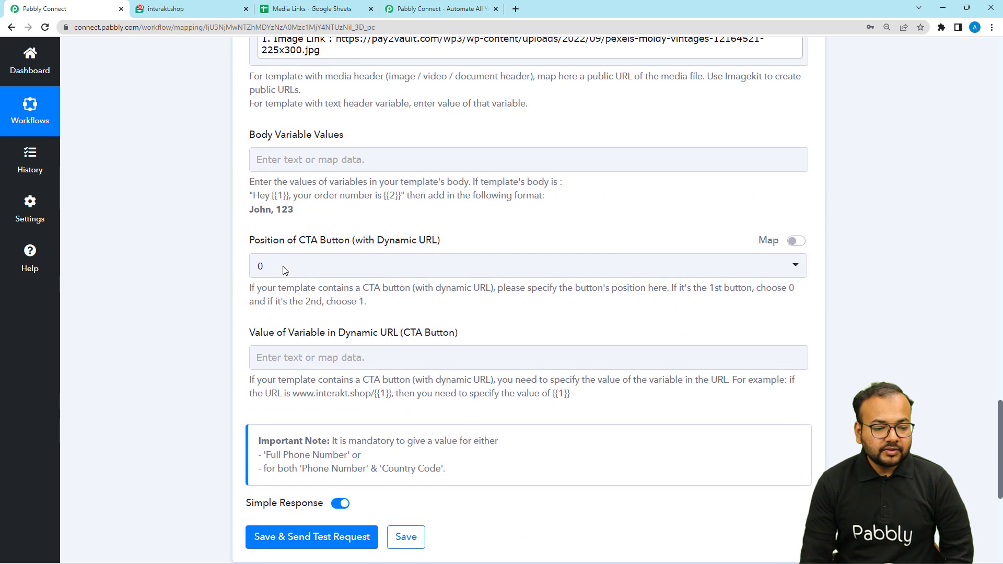
{"action": "left_click", "coordinate": [256, 158]}
{"action": "left_click", "coordinate": [302, 261]}
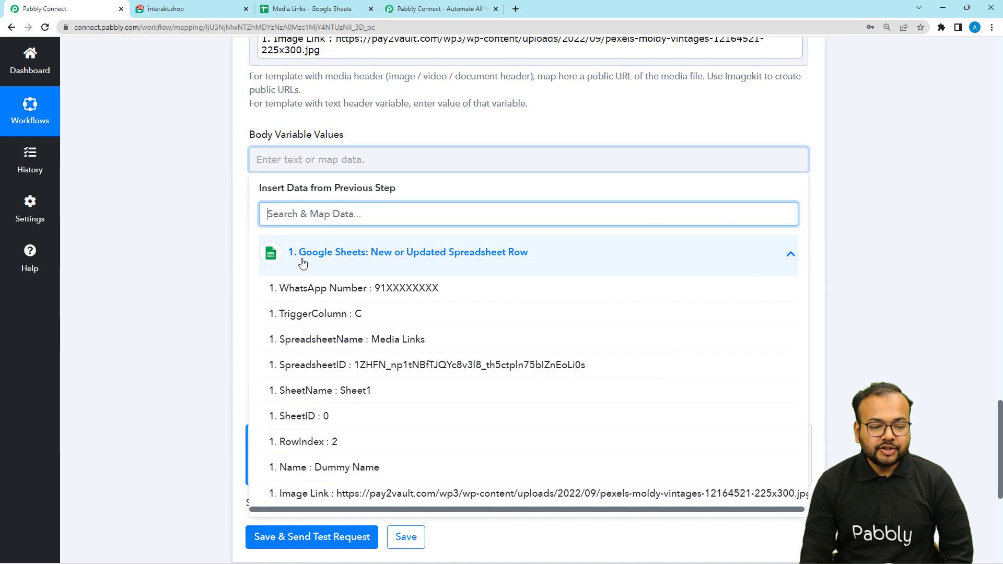
{"action": "left_click", "coordinate": [332, 466]}
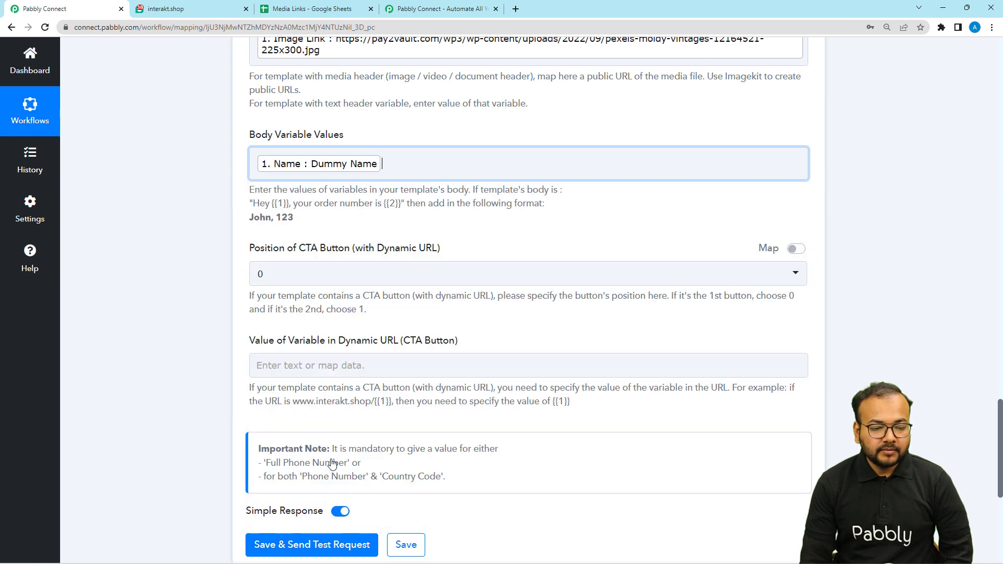
Check the template's second variable in Interakt and add pabbly after a comma as the second value in Body Variable Values.
{"action": "left_click", "coordinate": [158, 226]}
{"action": "left_click", "coordinate": [202, 11]}
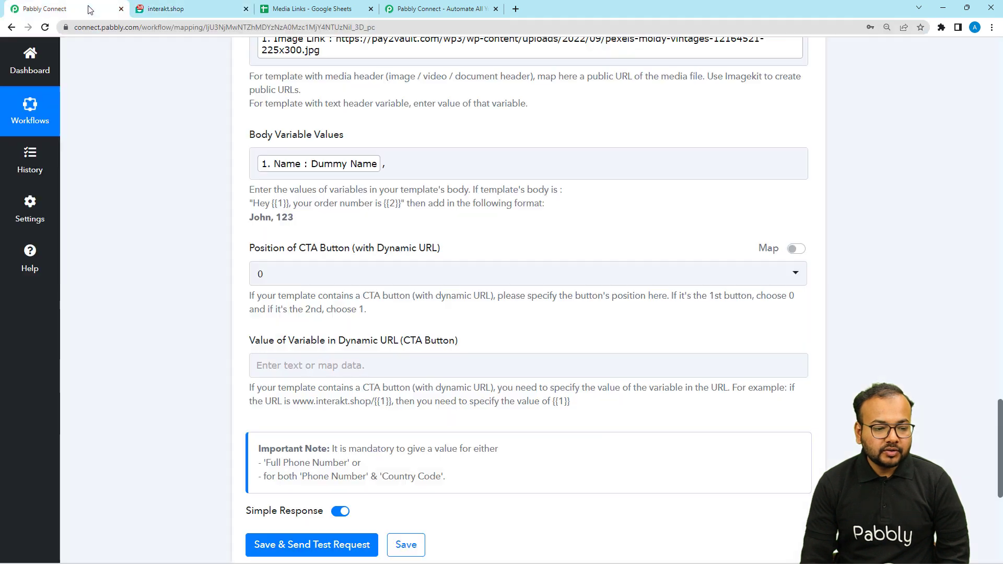
{"action": "left_click", "coordinate": [89, 8]}
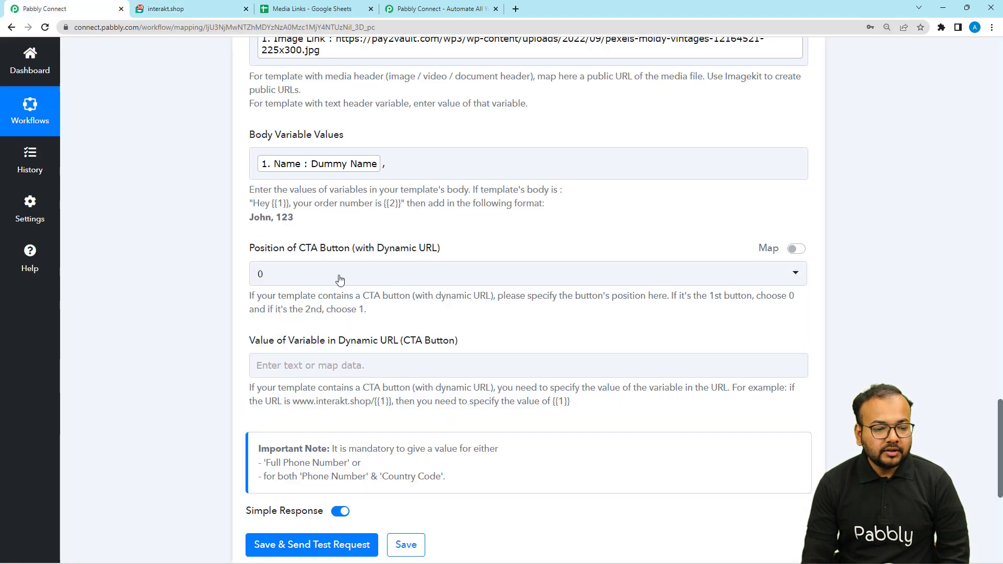
{"action": "left_click", "coordinate": [431, 168]}
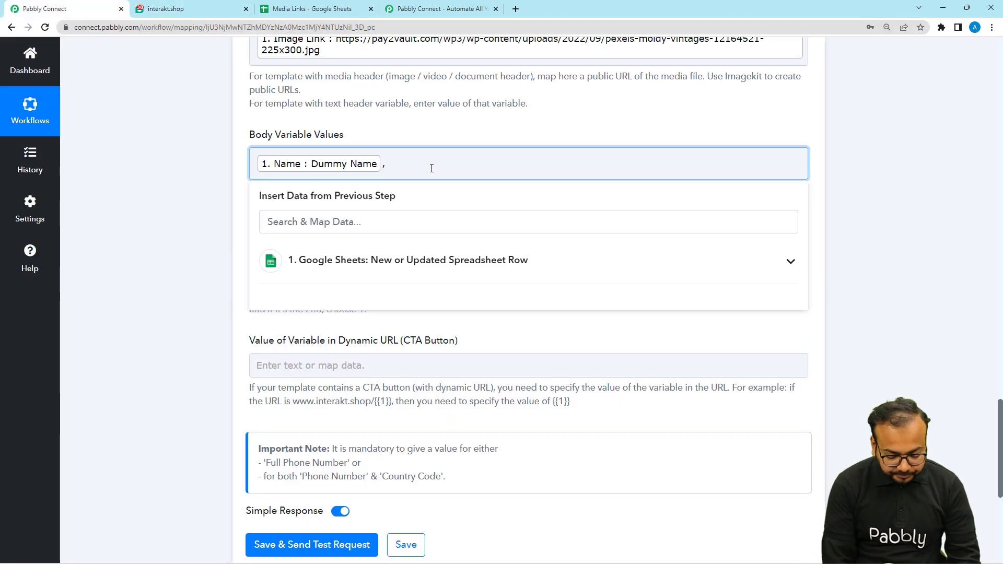
{"action": "type", "text": ",pabbly"}
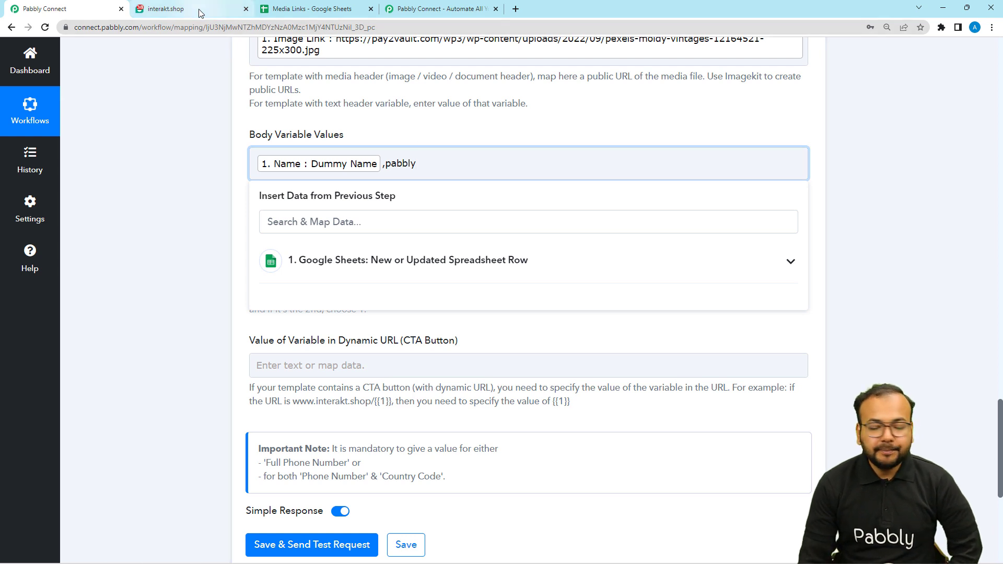
{"action": "left_click", "coordinate": [213, 174]}
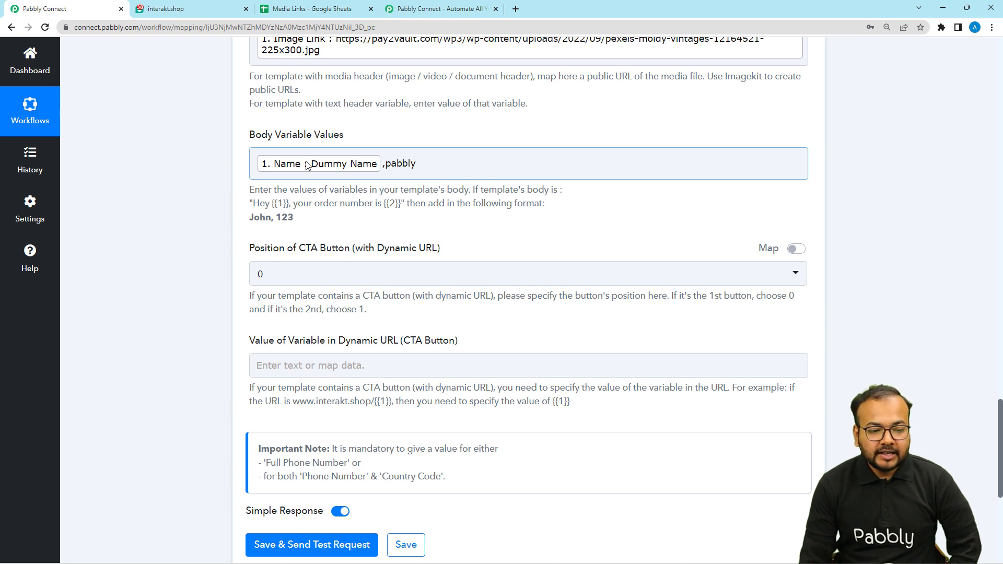
{"action": "left_click", "coordinate": [203, 185]}
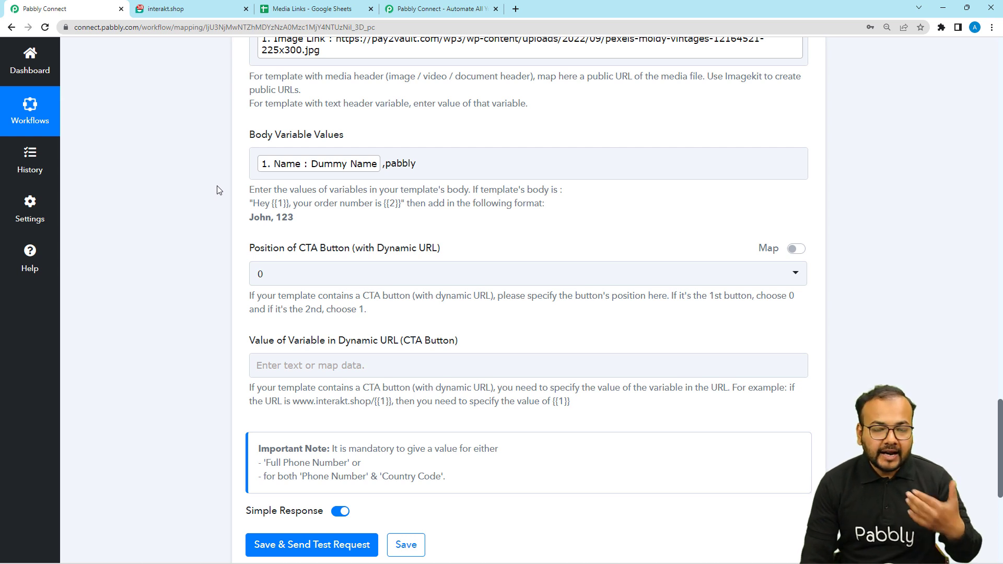
{"action": "left_click", "coordinate": [277, 178]}
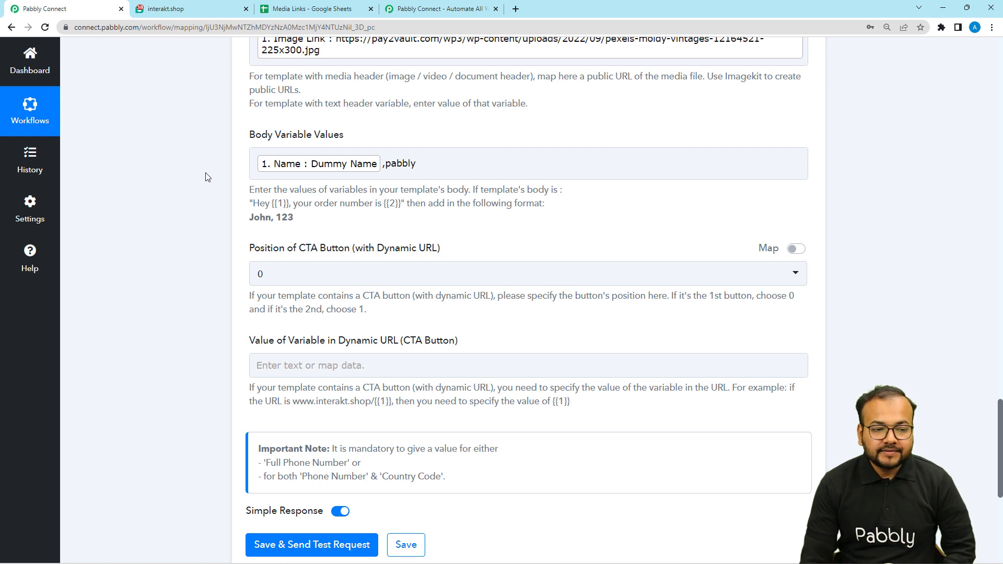
Review the CTA button position options and the Interakt action's phone number, template, language and header fields.
{"action": "scroll", "coordinate": [339, 93], "scroll_direction": "up", "scroll_amount": 1}
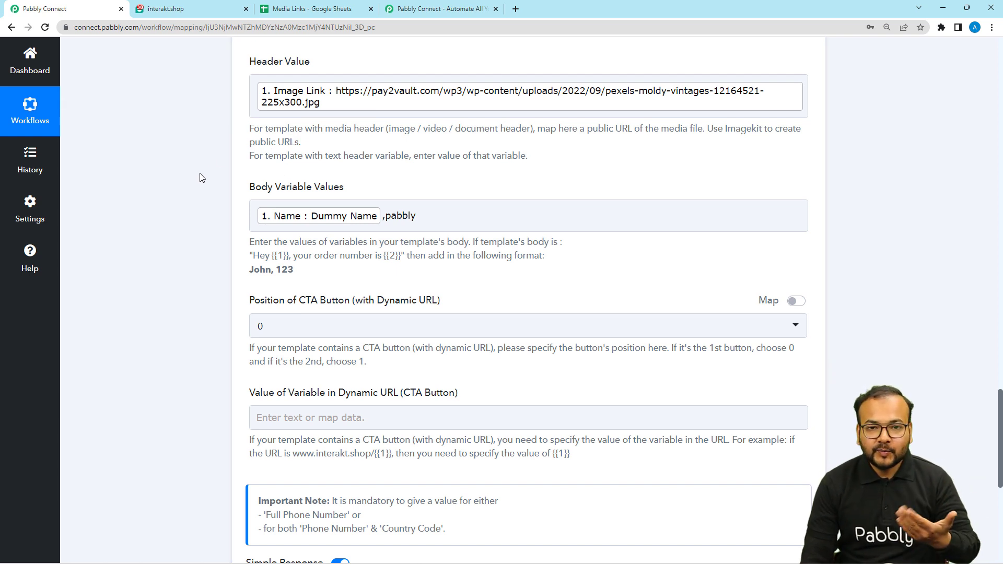
{"action": "scroll", "coordinate": [201, 178], "scroll_direction": "down", "scroll_amount": 3}
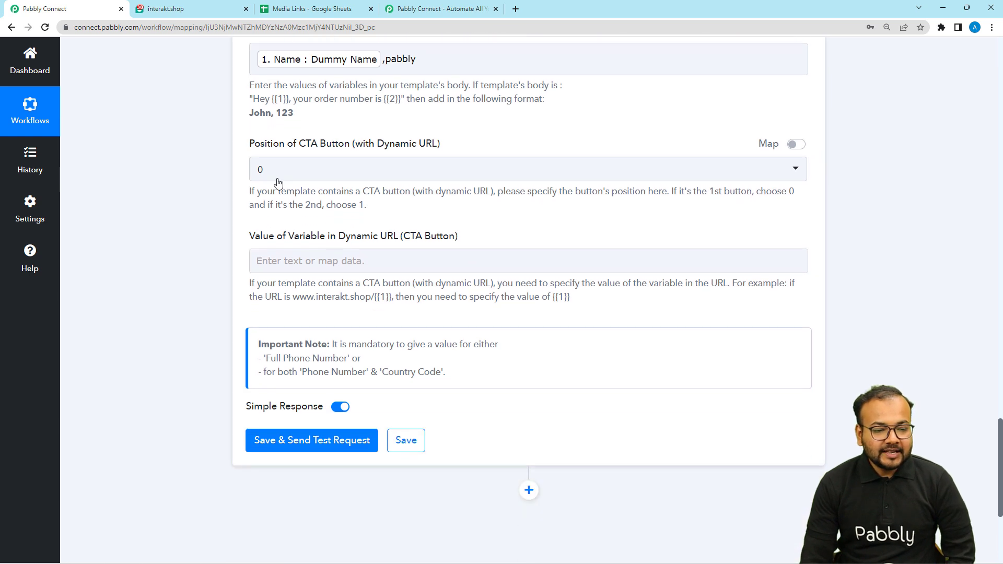
{"action": "left_click", "coordinate": [396, 175]}
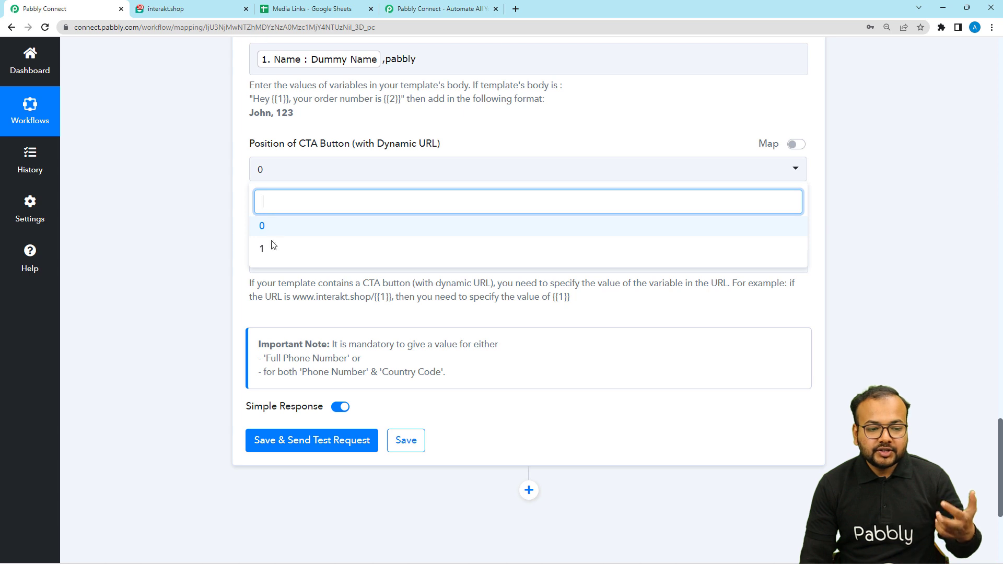
{"action": "left_click", "coordinate": [224, 206]}
{"action": "scroll", "coordinate": [365, 190], "scroll_direction": "down", "scroll_amount": 1}
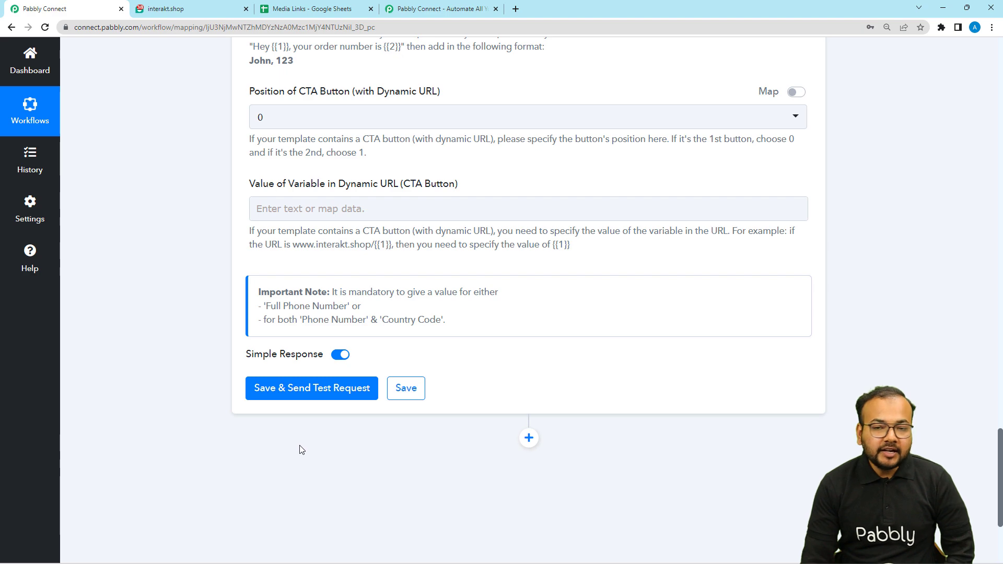
{"action": "scroll", "coordinate": [302, 450], "scroll_direction": "up", "scroll_amount": 15}
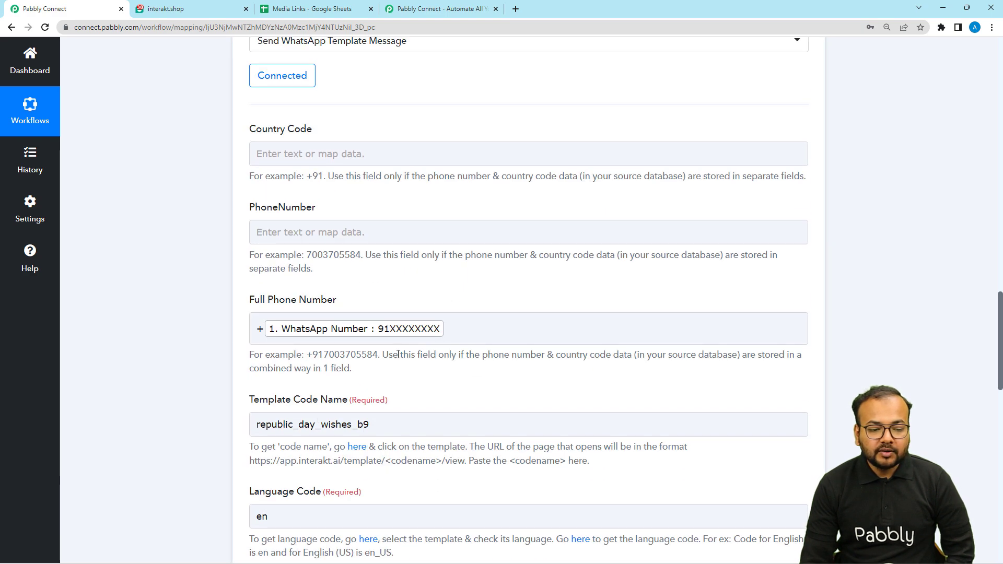
{"action": "left_click", "coordinate": [425, 340]}
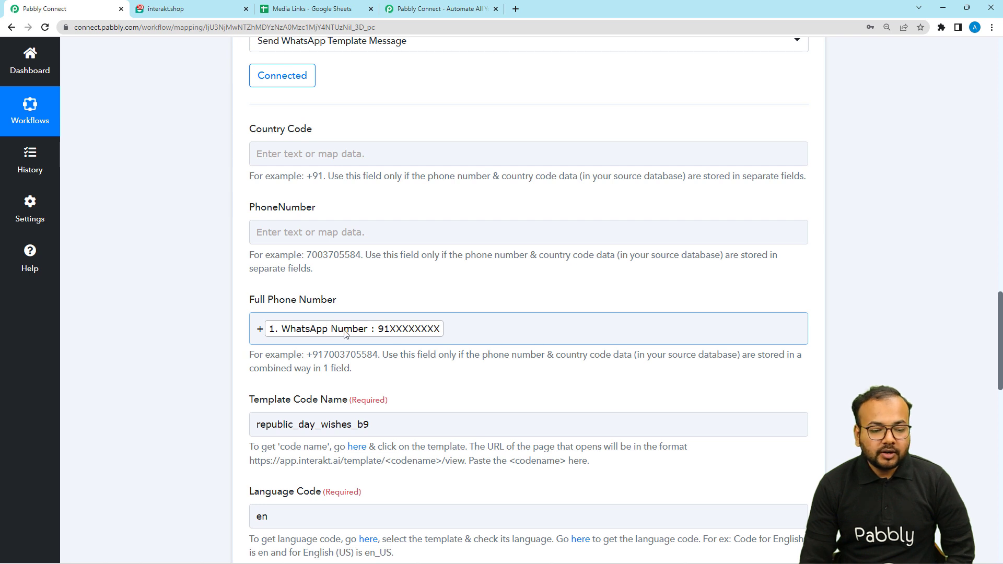
{"action": "left_click", "coordinate": [203, 331]}
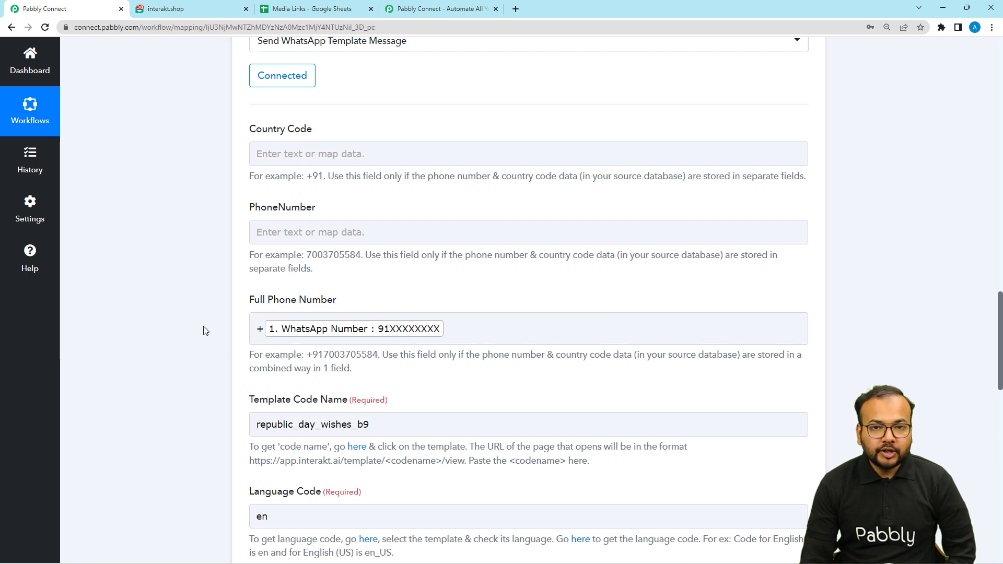
{"action": "scroll", "coordinate": [204, 330], "scroll_direction": "down", "scroll_amount": 2}
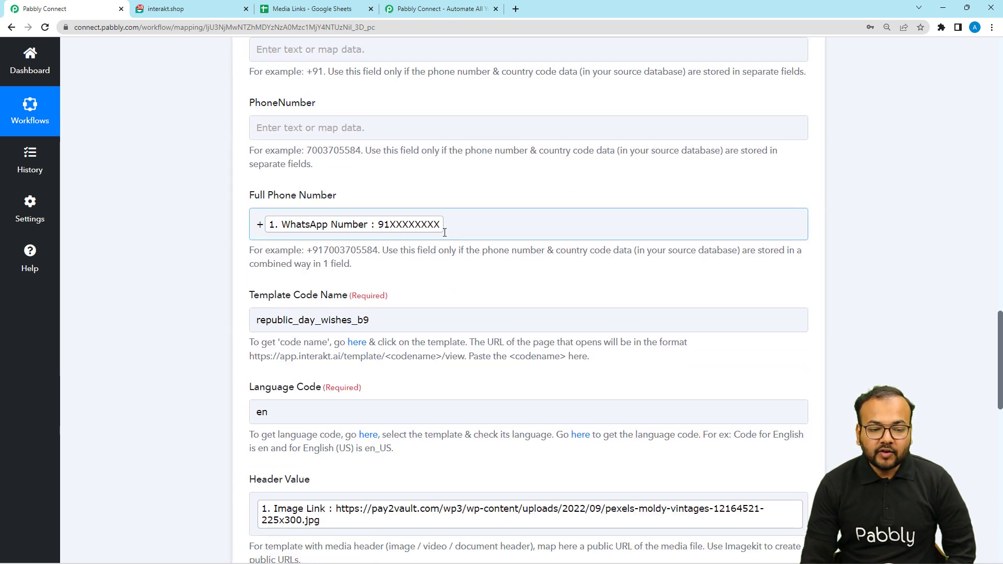
{"action": "scroll", "coordinate": [92, 303], "scroll_direction": "down", "scroll_amount": 14}
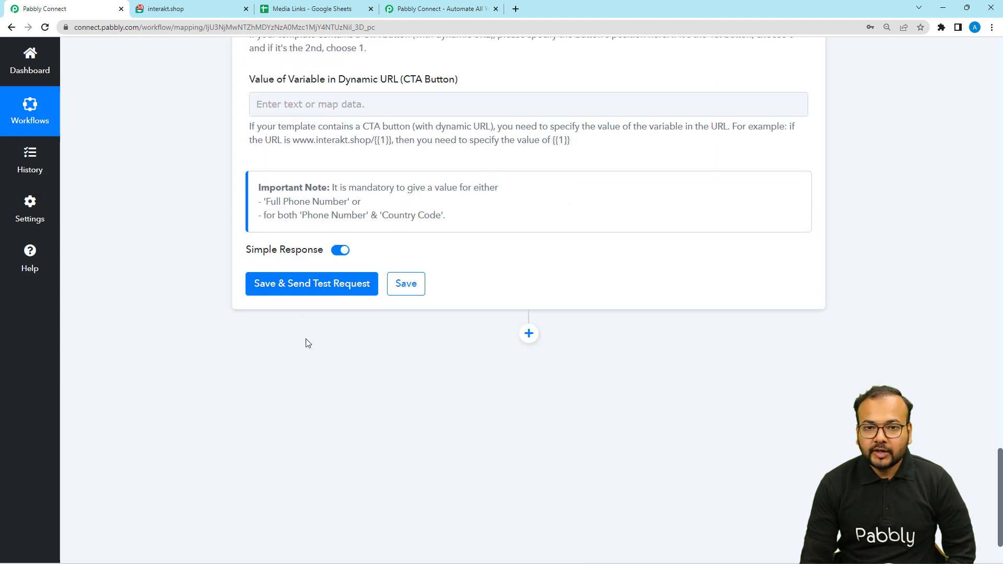
{"action": "scroll", "coordinate": [179, 215], "scroll_direction": "up", "scroll_amount": 2}
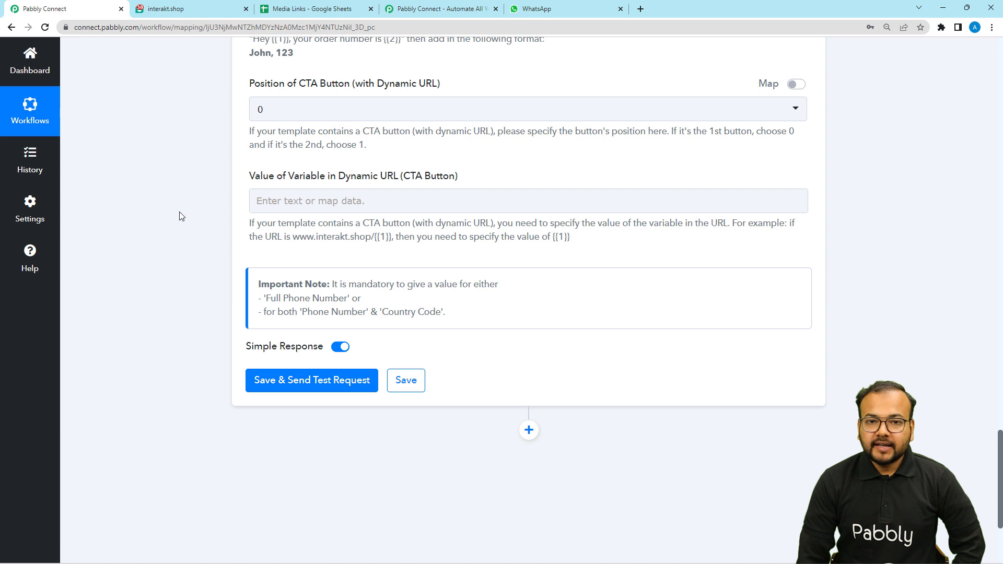
Save the Interakt action, send a test request and examine the response received.
{"action": "left_click", "coordinate": [275, 384]}
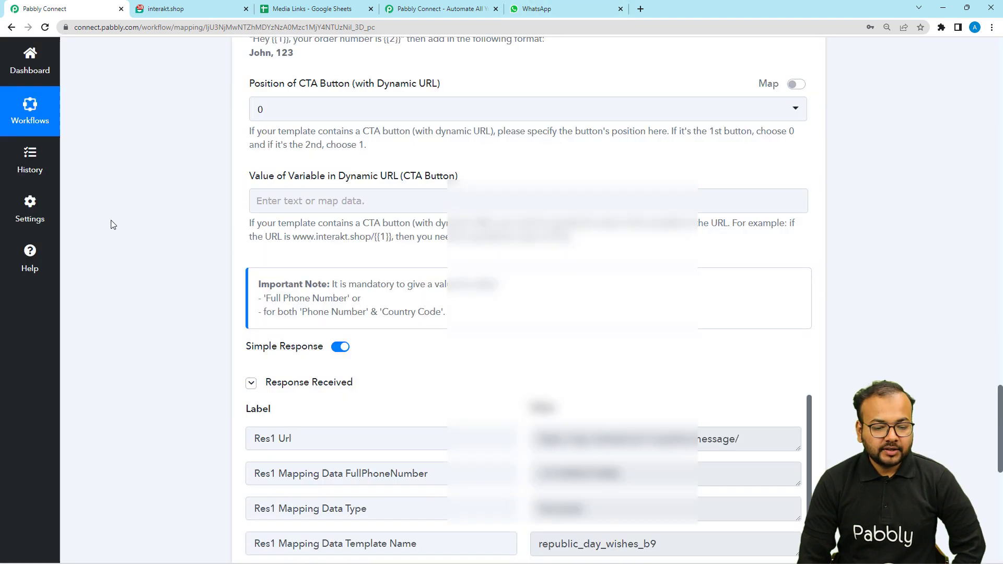
{"action": "scroll", "coordinate": [113, 224], "scroll_direction": "down", "scroll_amount": 5}
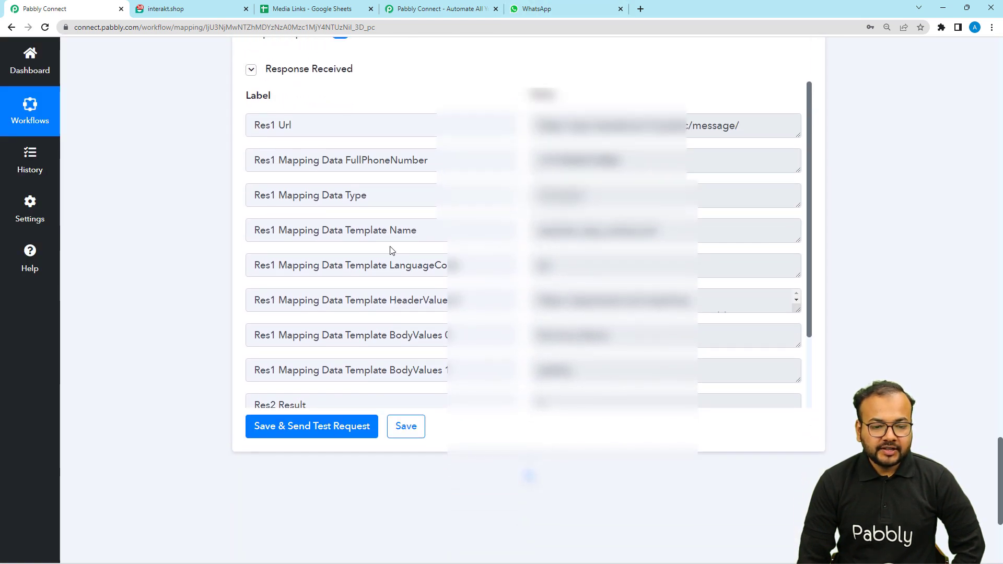
{"action": "scroll", "coordinate": [391, 249], "scroll_direction": "down", "scroll_amount": 2}
{"action": "scroll", "coordinate": [392, 250], "scroll_direction": "down", "scroll_amount": 3}
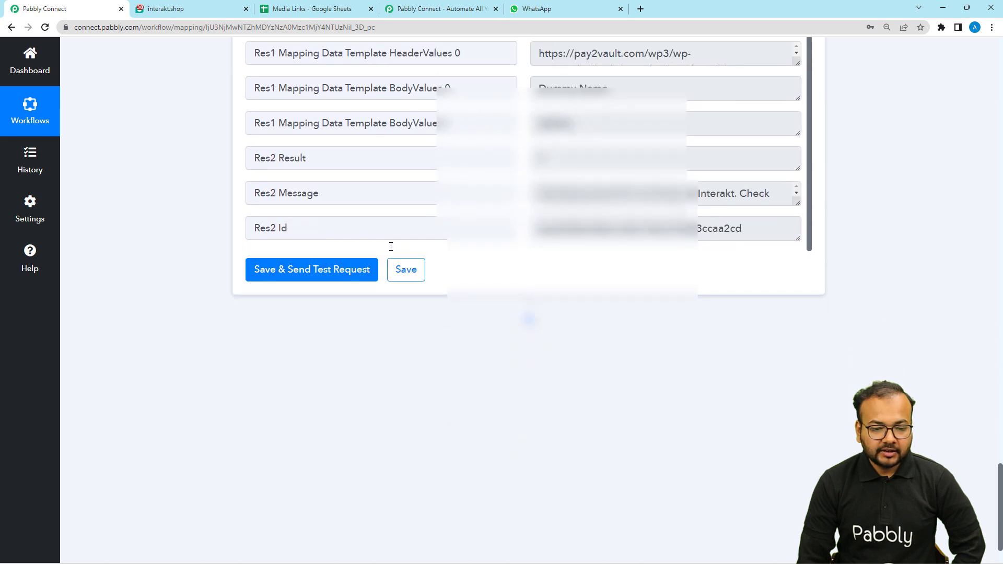
{"action": "scroll", "coordinate": [391, 247], "scroll_direction": "up", "scroll_amount": 3}
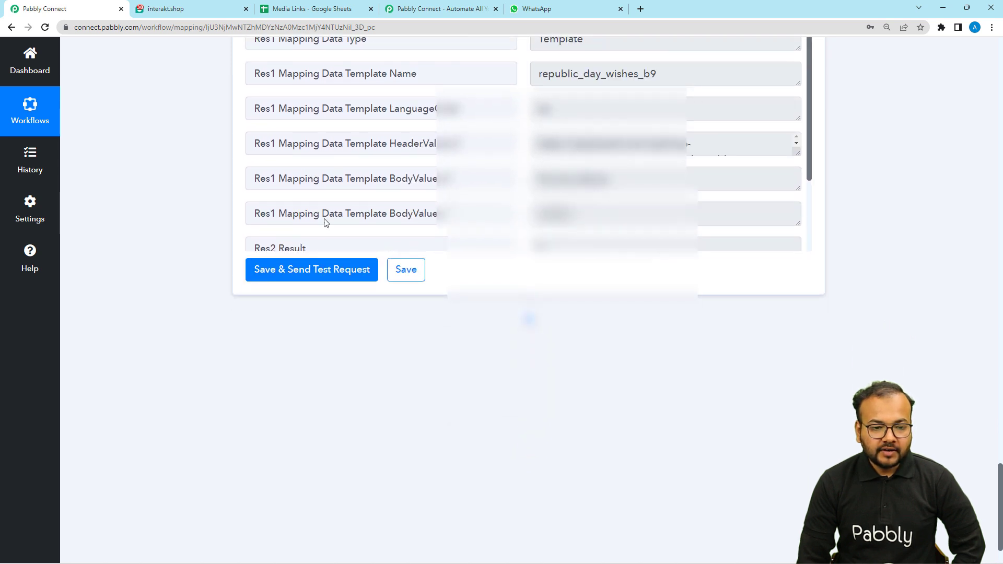
{"action": "scroll", "coordinate": [246, 206], "scroll_direction": "up", "scroll_amount": 5}
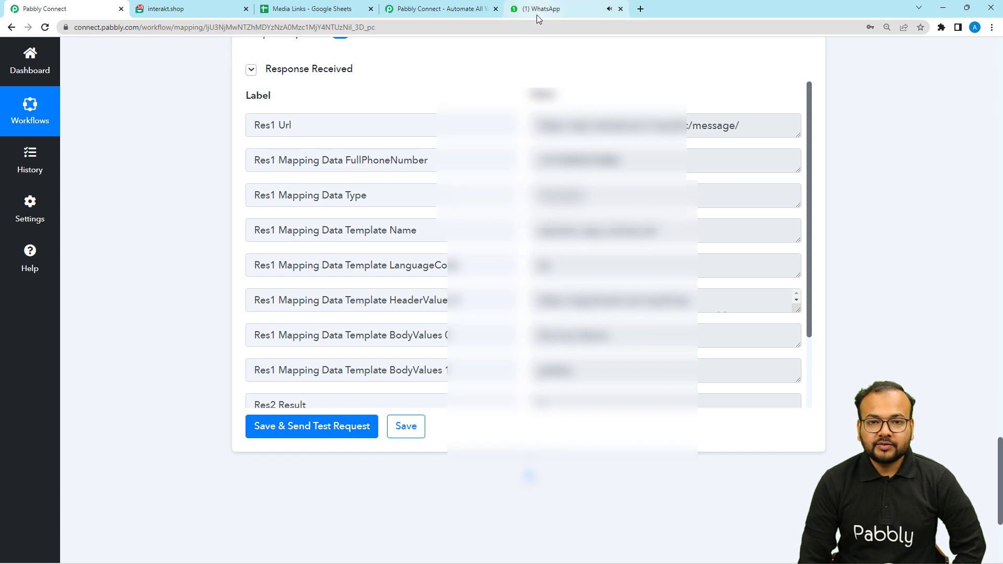
Switch to WhatsApp Web, open the unread Interakt chat and load the image in the received message.
{"action": "left_click", "coordinate": [541, 11]}
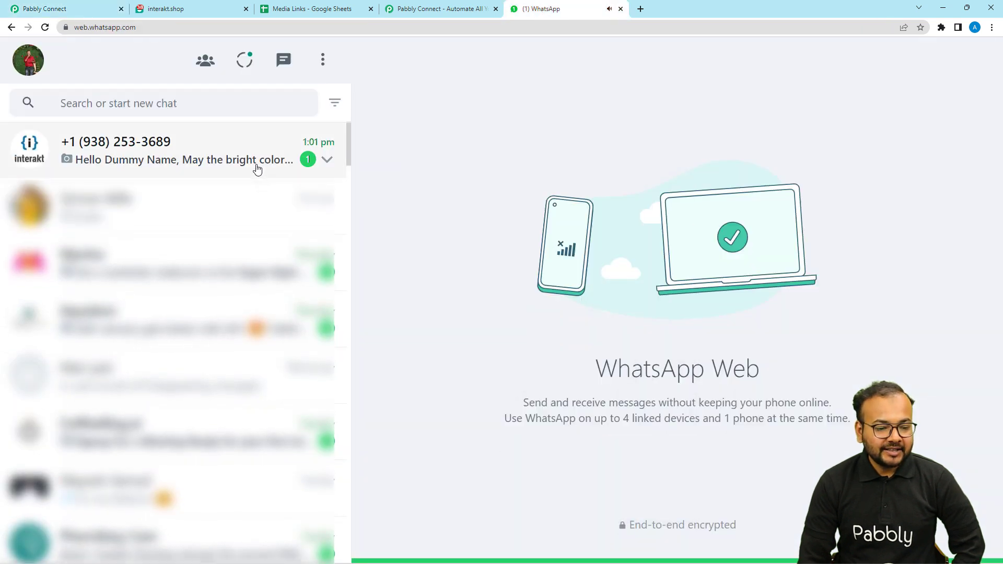
{"action": "left_click", "coordinate": [257, 169]}
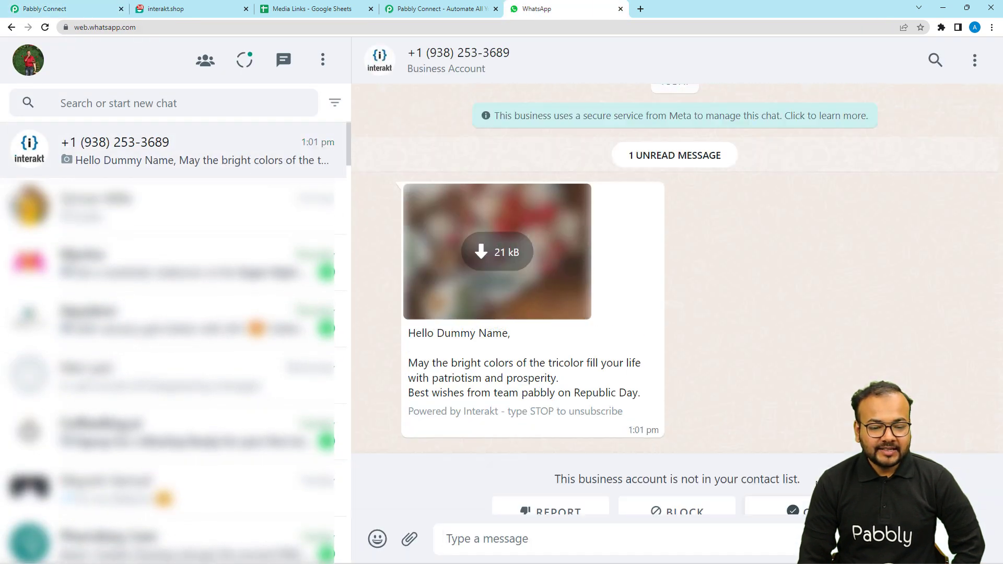
{"action": "left_click", "coordinate": [496, 313]}
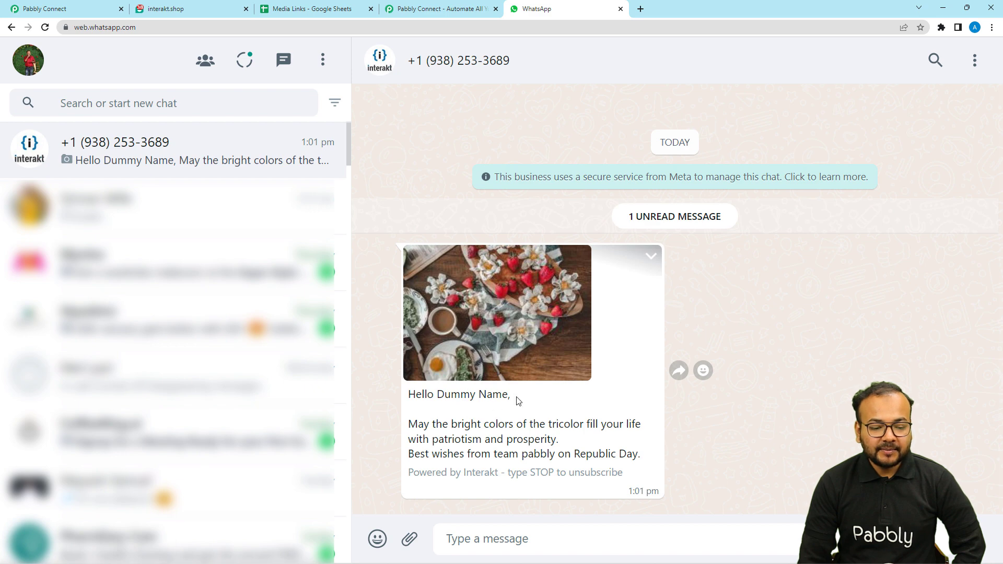
Compare the action's header and body values with the Interakt template's variables and the message received in WhatsApp.
{"action": "left_click", "coordinate": [66, 9]}
{"action": "scroll", "coordinate": [207, 225], "scroll_direction": "up", "scroll_amount": 9}
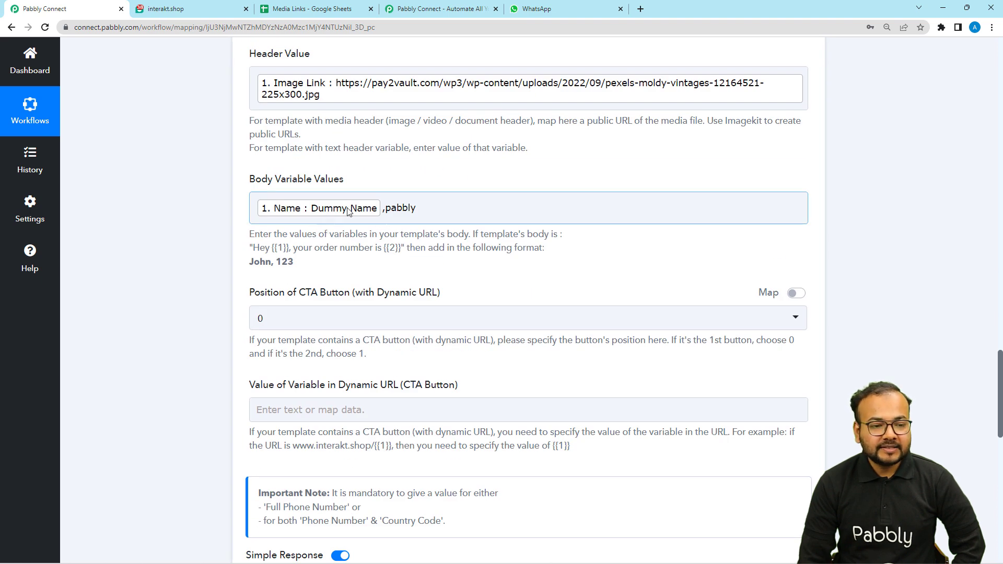
{"action": "left_click", "coordinate": [172, 7]}
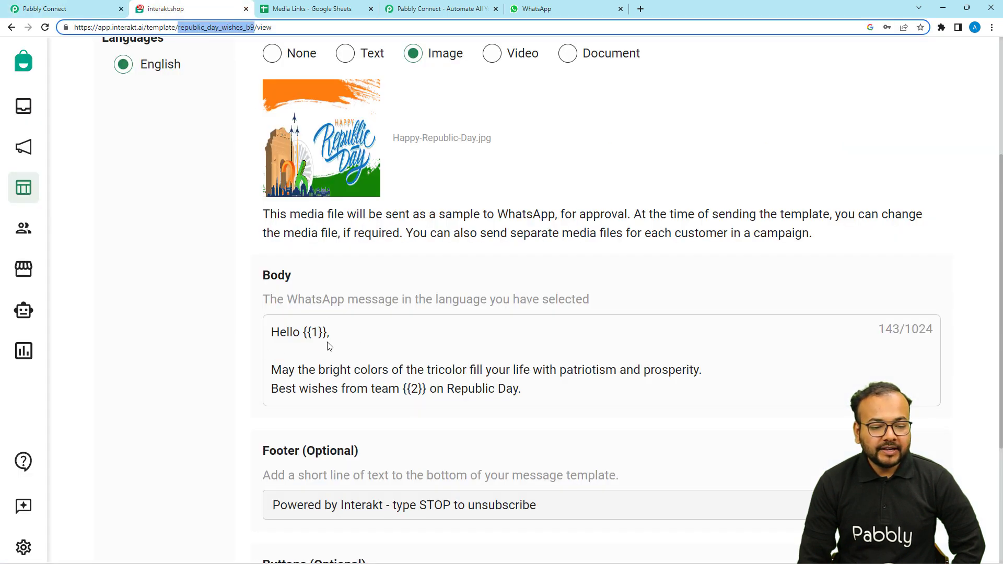
{"action": "left_click", "coordinate": [537, 9]}
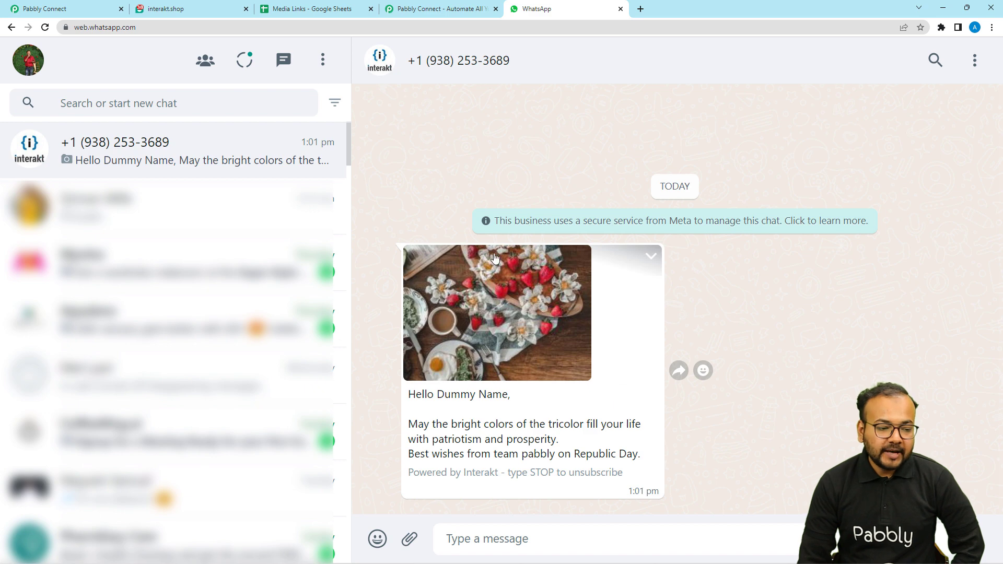
{"action": "left_click", "coordinate": [82, 8]}
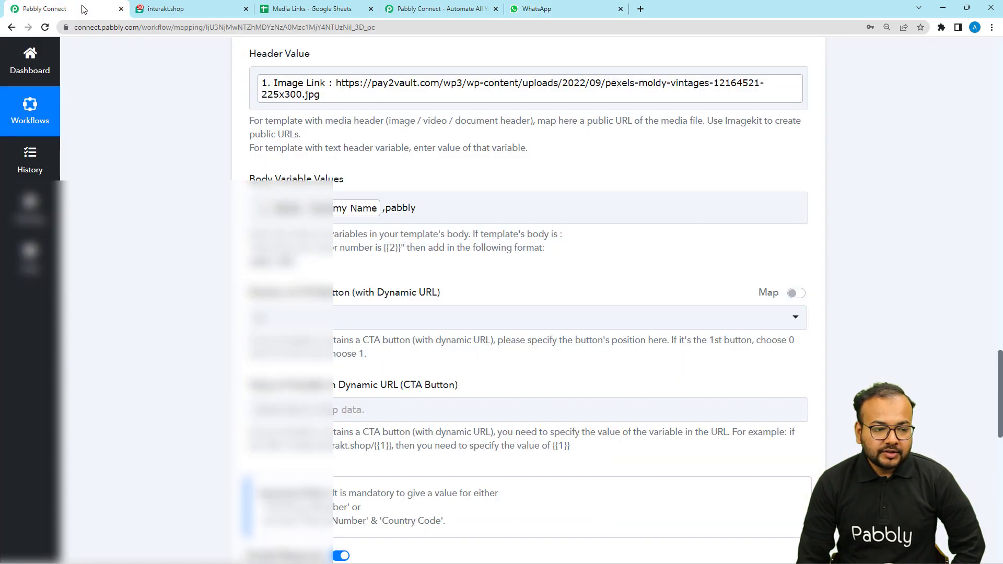